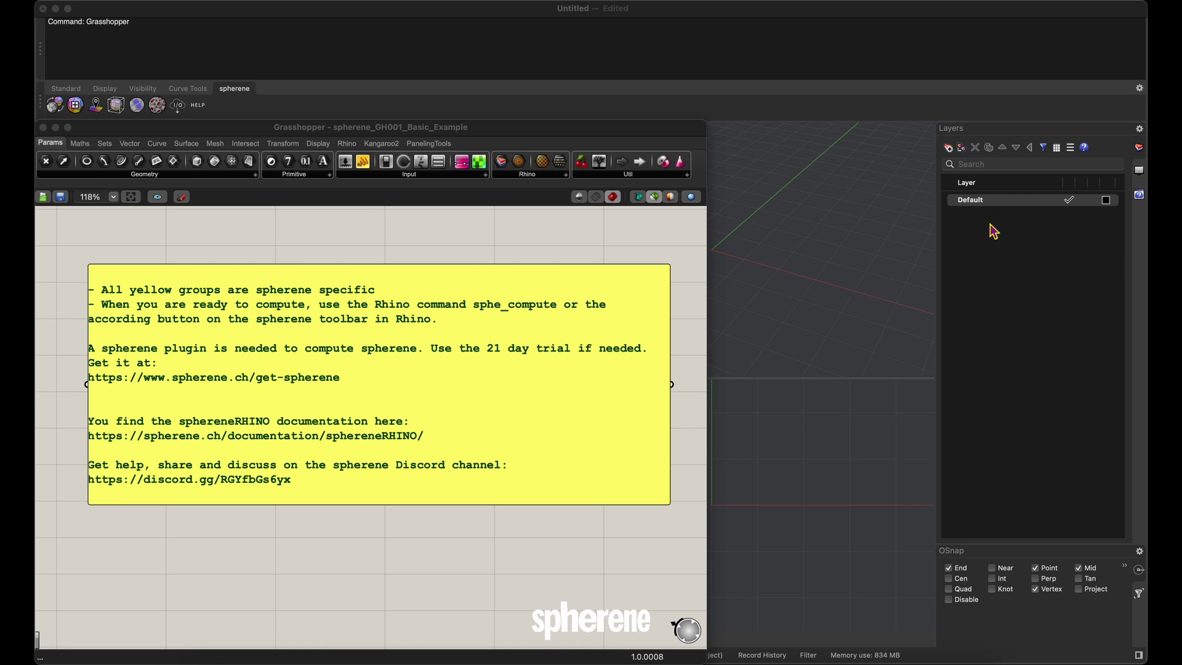
# Pan to the Project Generator group, zoom to about 177%, and read the SphereneProject input tooltips.
pyautogui.moveTo(206, 246); pyautogui.dragTo(314, 478, button='right')
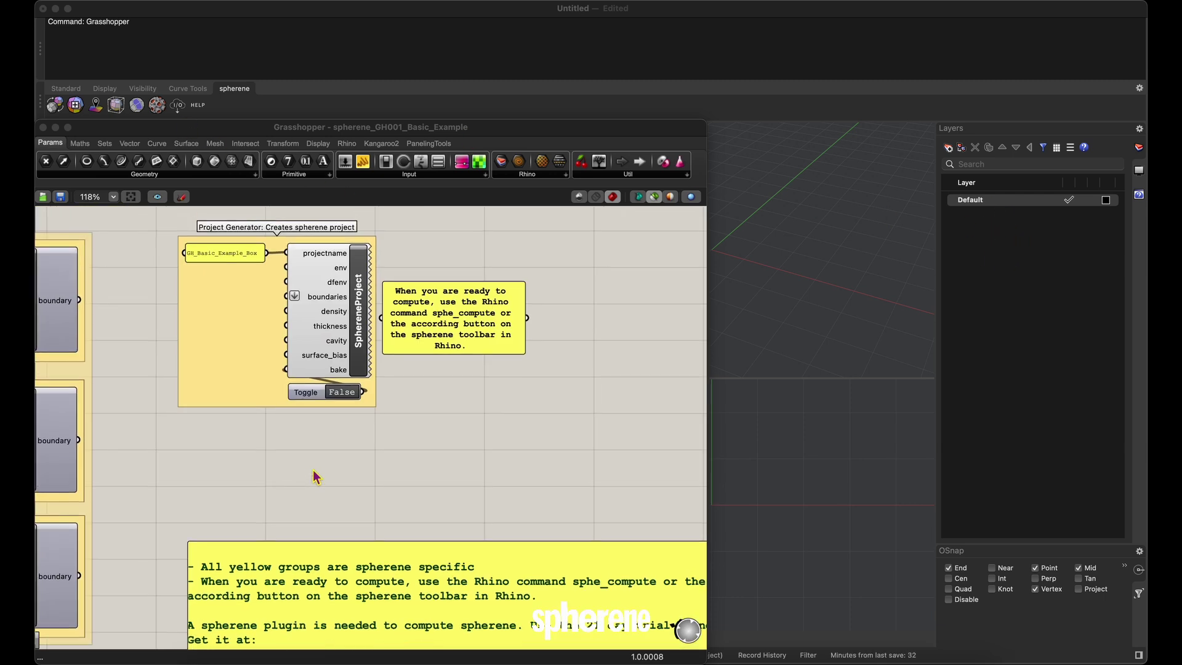
pyautogui.moveTo(416, 396); pyautogui.dragTo(444, 430, button='right')
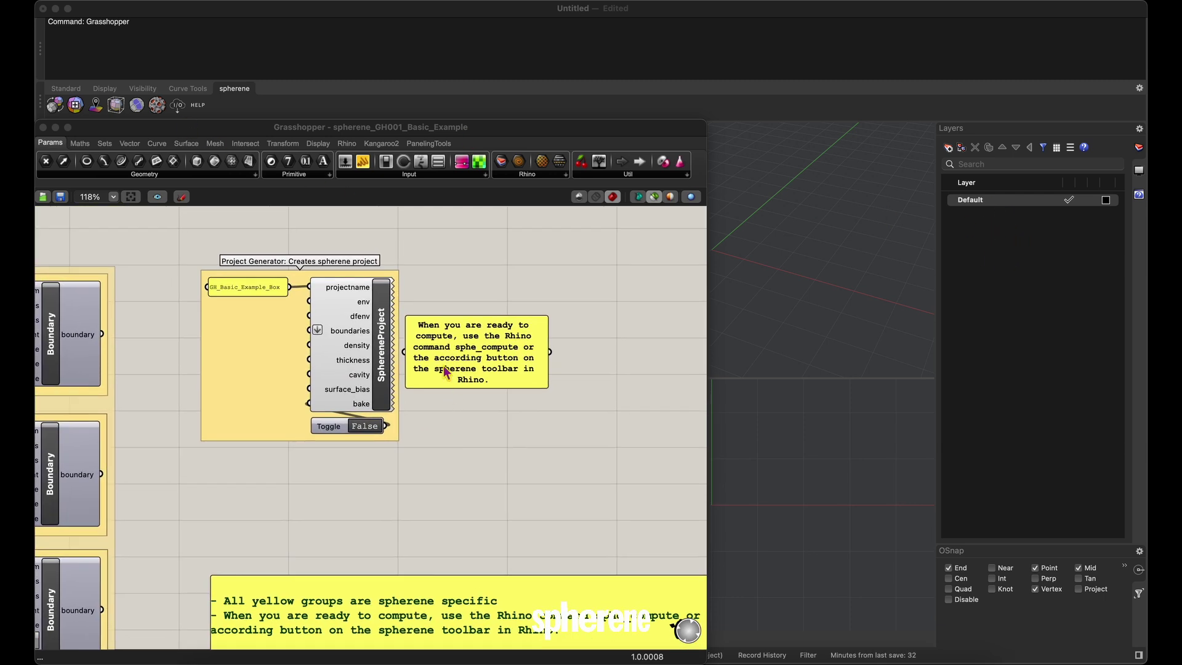
pyautogui.scroll(3, 531, 290)
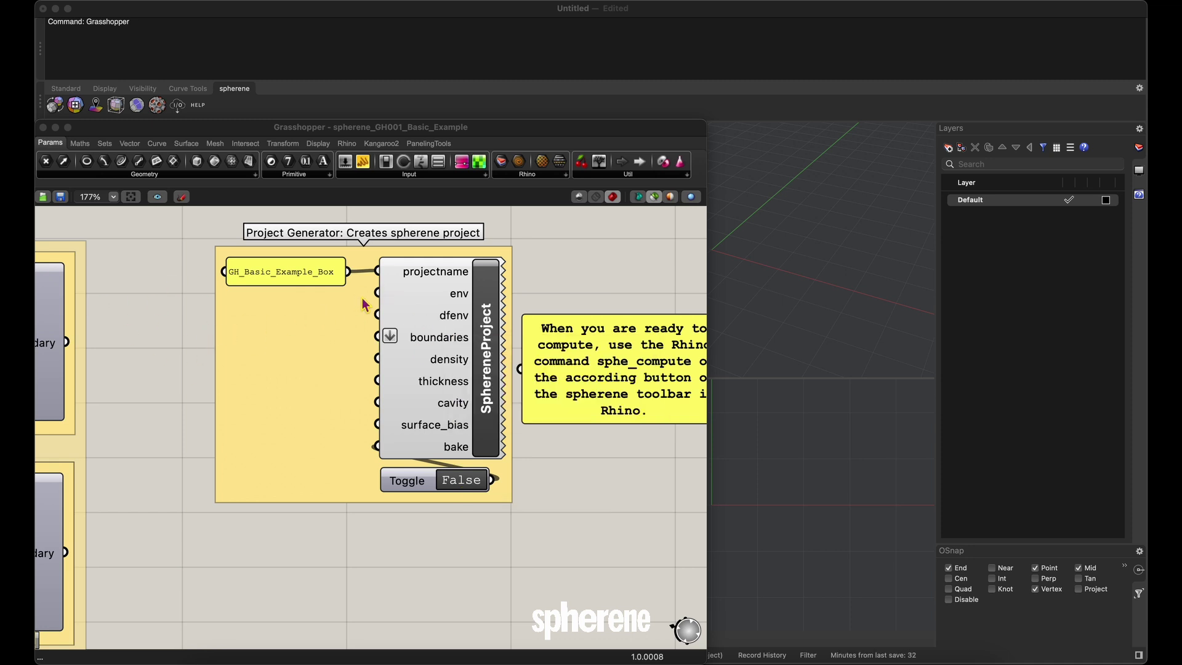
pyautogui.moveTo(411, 303)
pyautogui.moveTo(453, 342)
# Pan to the Boundary modifier groups and read the target_thickness and front_face tooltips.
pyautogui.moveTo(154, 363); pyautogui.dragTo(549, 367, button='right')
pyautogui.hscroll(-3, 563, 363)
pyautogui.scroll(-2, 563, 363)
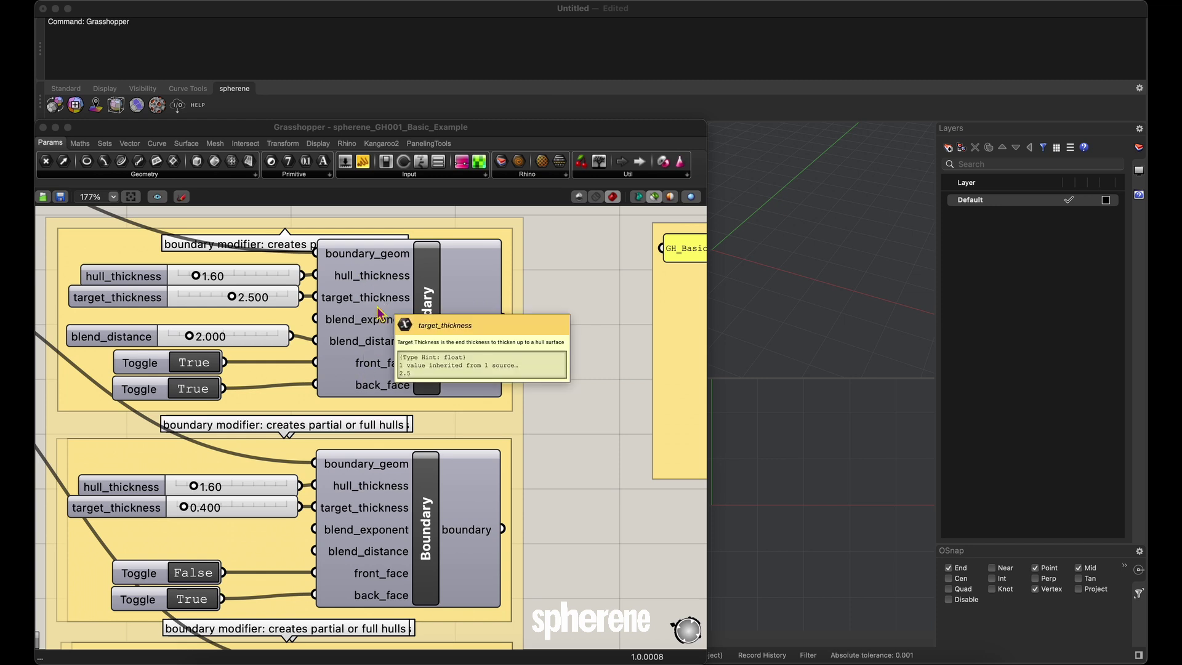
pyautogui.moveTo(378, 364)
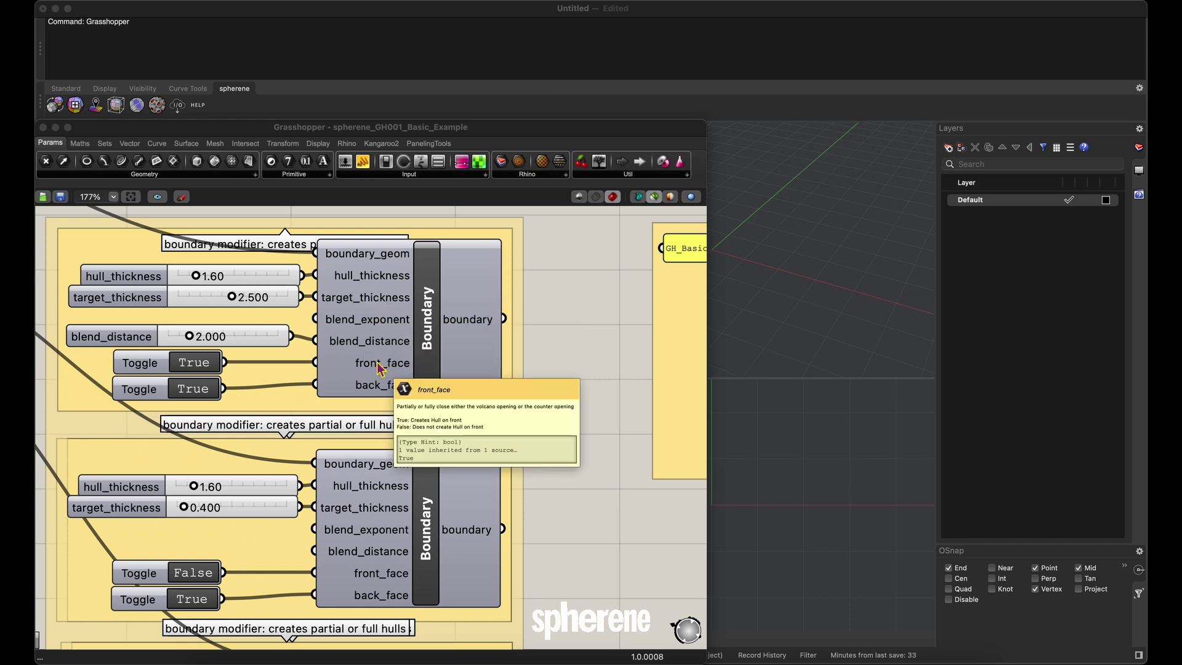
# Zoom into the Process Field Data group to show the full PointCloud to Spherene values panel.
pyautogui.scroll(-3, 379, 369)
pyautogui.scroll(-5, 394, 378)
pyautogui.scroll(8, 402, 382)
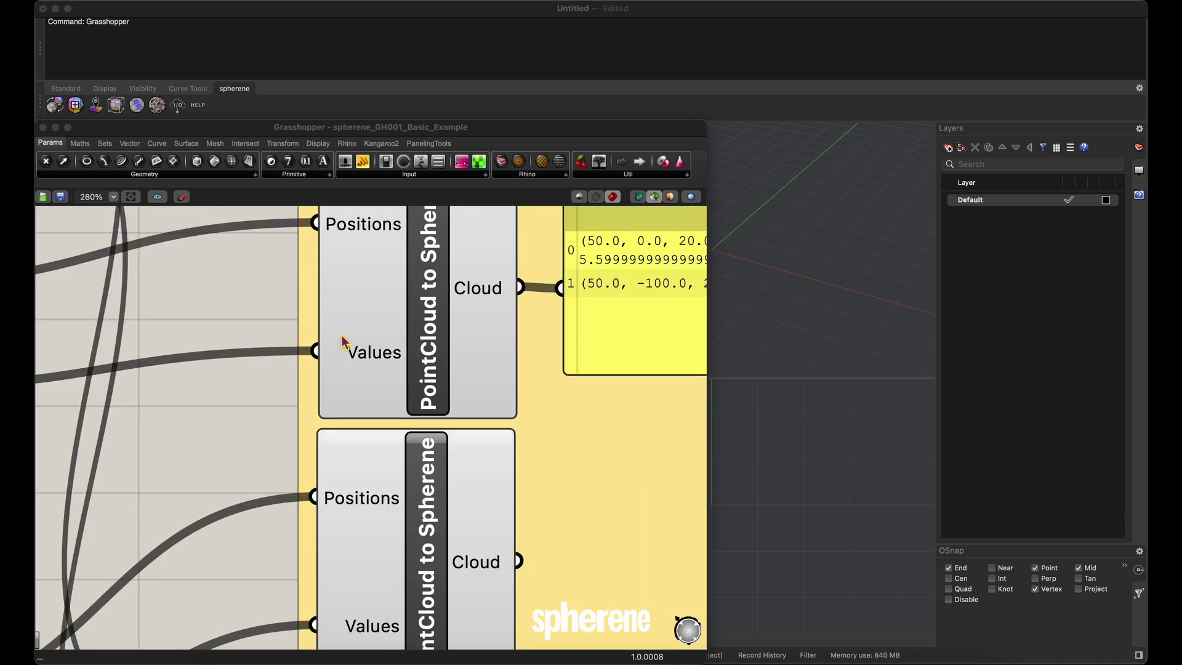
pyautogui.moveTo(431, 318); pyautogui.dragTo(400, 434, button='right')
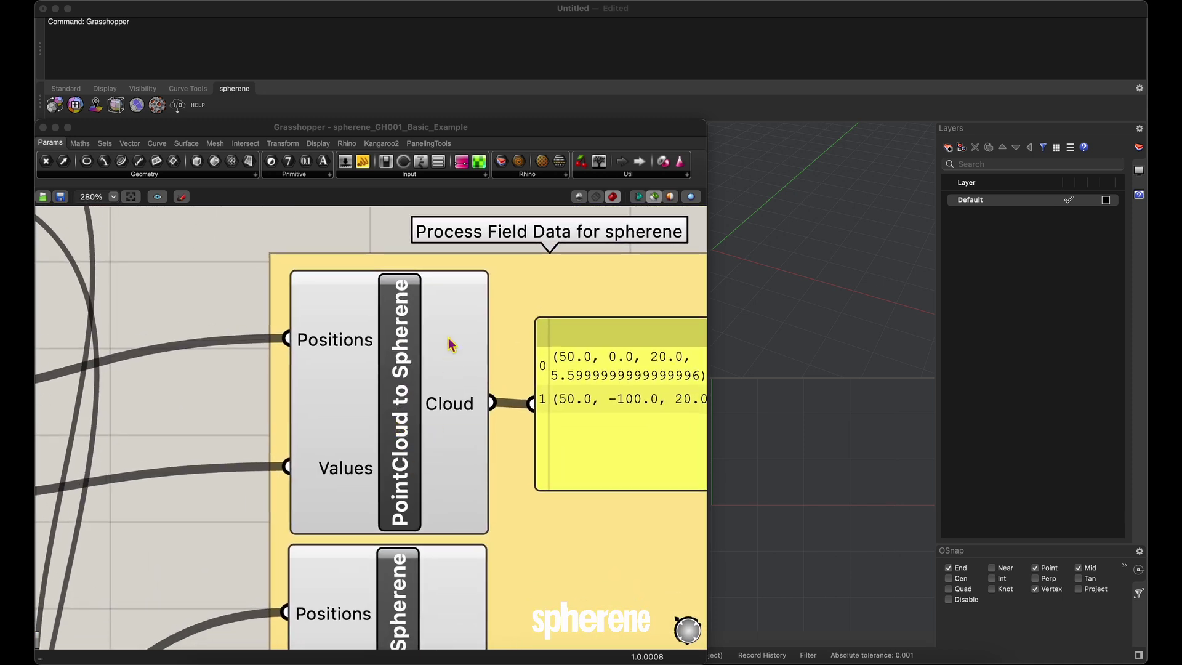
pyautogui.moveTo(374, 371); pyautogui.dragTo(276, 377, button='right')
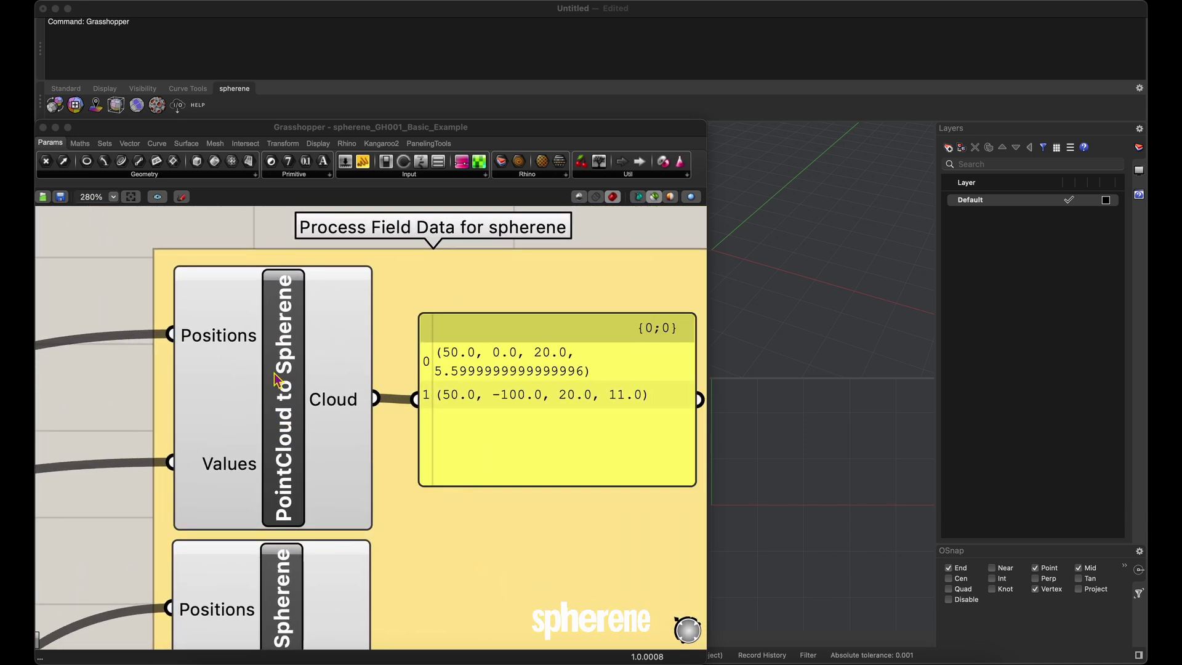
pyautogui.moveTo(199, 345)
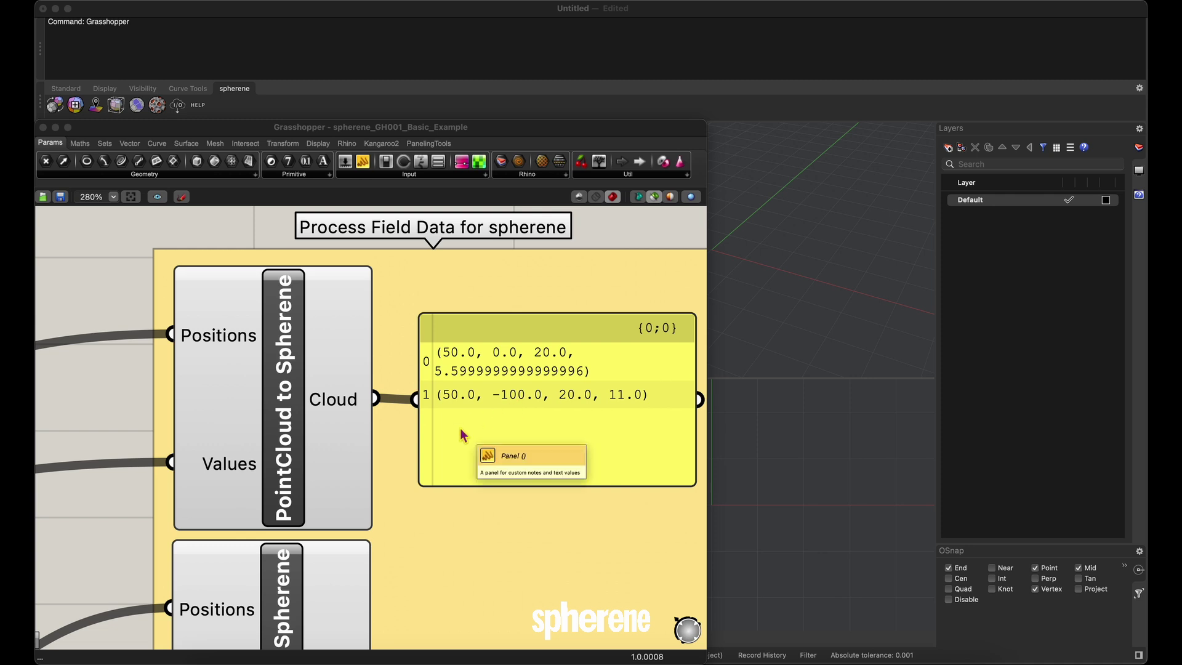
# Zoom out and pan up to the BoxRec, DeBrep, Item and Join components.
pyautogui.scroll(-2, 460, 427)
pyautogui.scroll(-1, 414, 415)
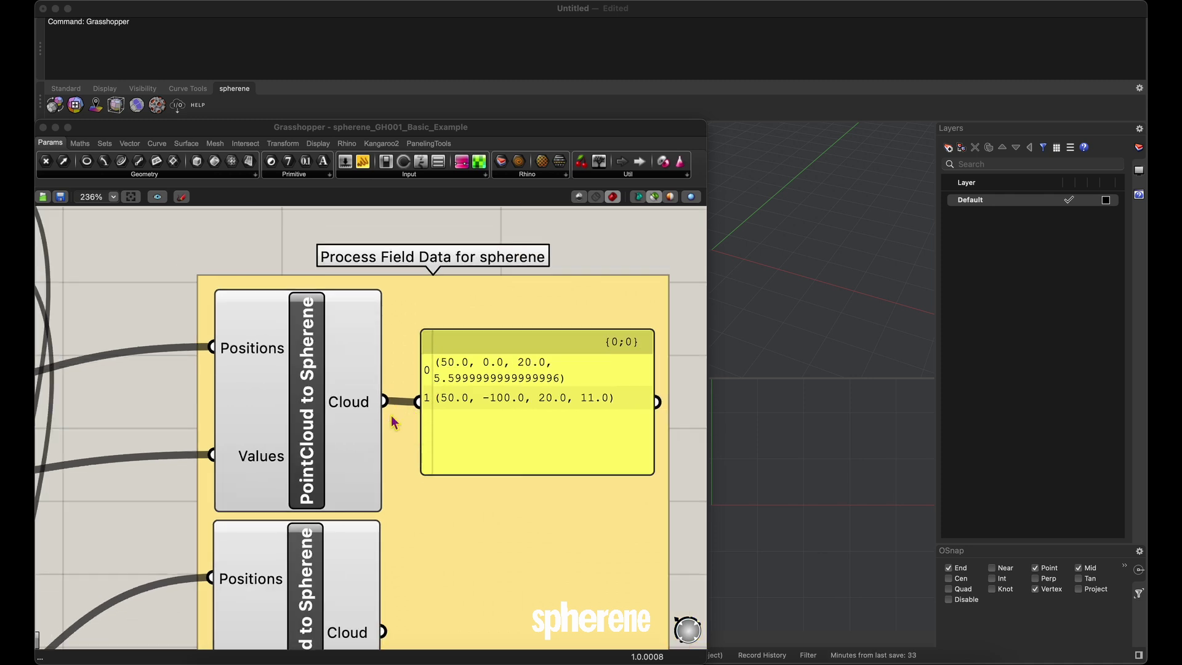
pyautogui.scroll(-10, 414, 415)
pyautogui.moveTo(485, 470); pyautogui.dragTo(502, 495, button='right')
pyautogui.moveTo(416, 375); pyautogui.dragTo(425, 331, button='right')
pyautogui.scroll(6, 427, 340)
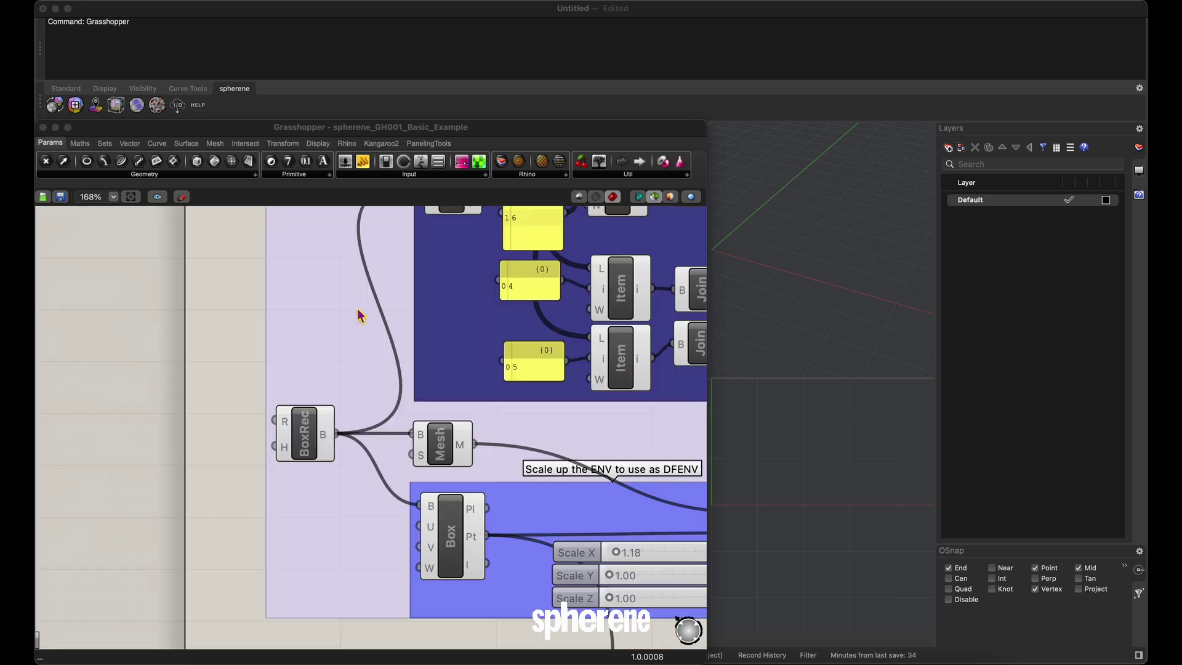
pyautogui.moveTo(516, 349); pyautogui.dragTo(333, 409, button='right')
pyautogui.scroll(-1, 356, 515)
pyautogui.scroll(-2, 356, 514)
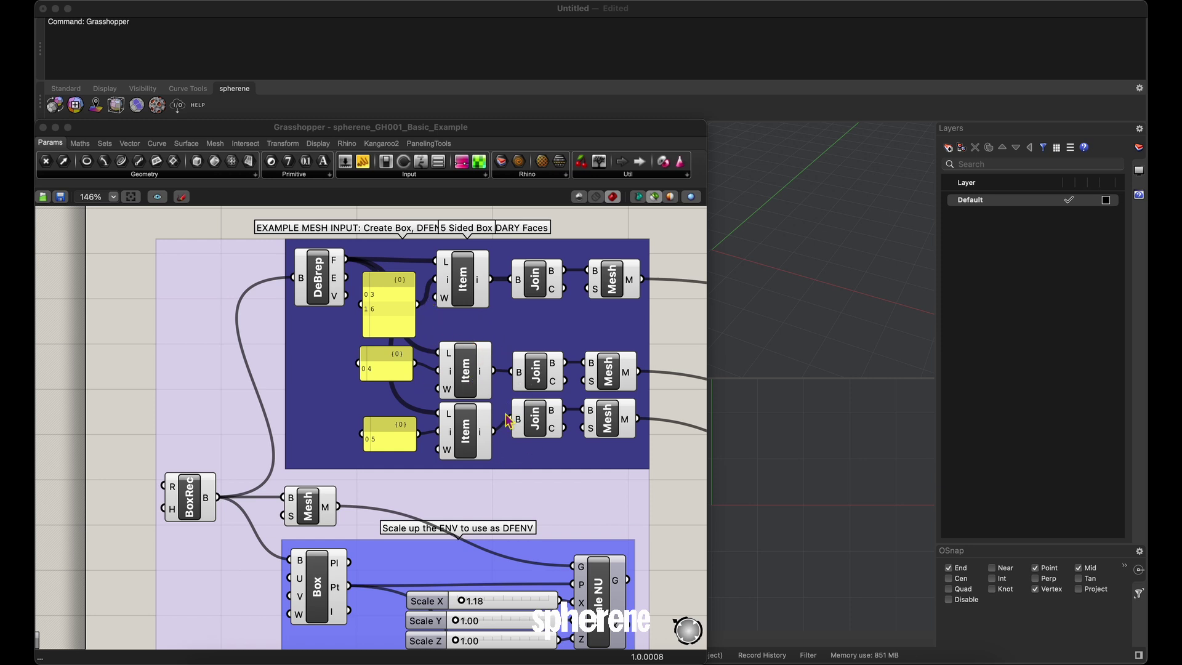
# Pan through the example field input group to both Create Field Points with Values groups.
pyautogui.scroll(-15, 509, 483)
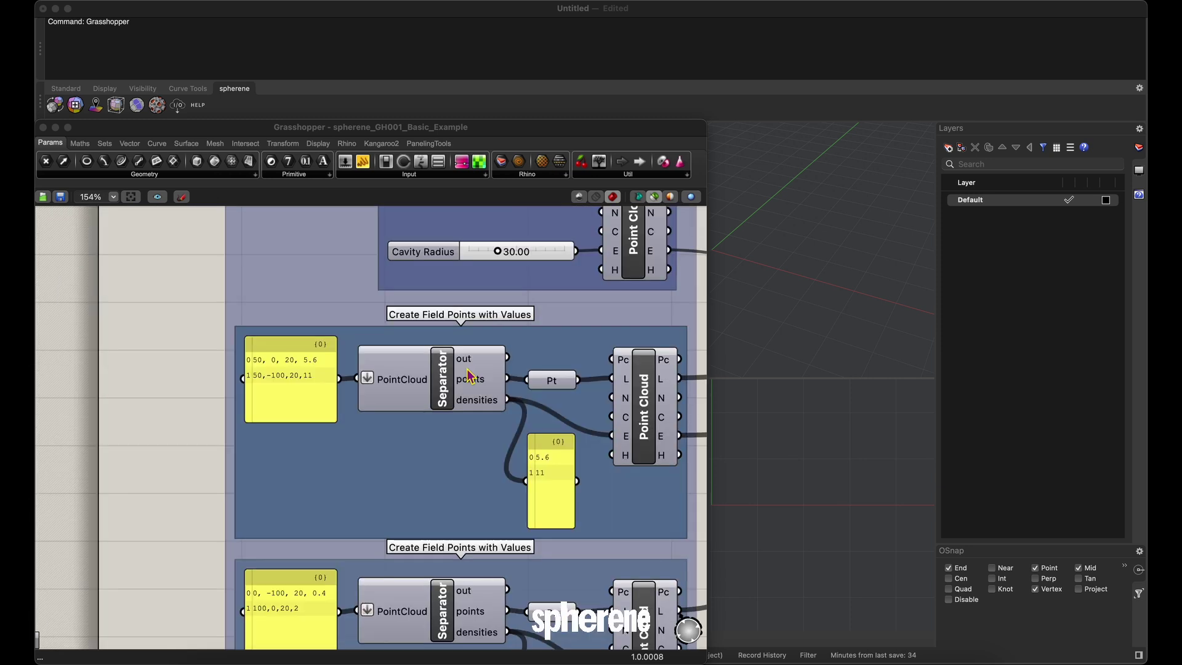
pyautogui.moveTo(488, 306); pyautogui.dragTo(449, 382, button='right')
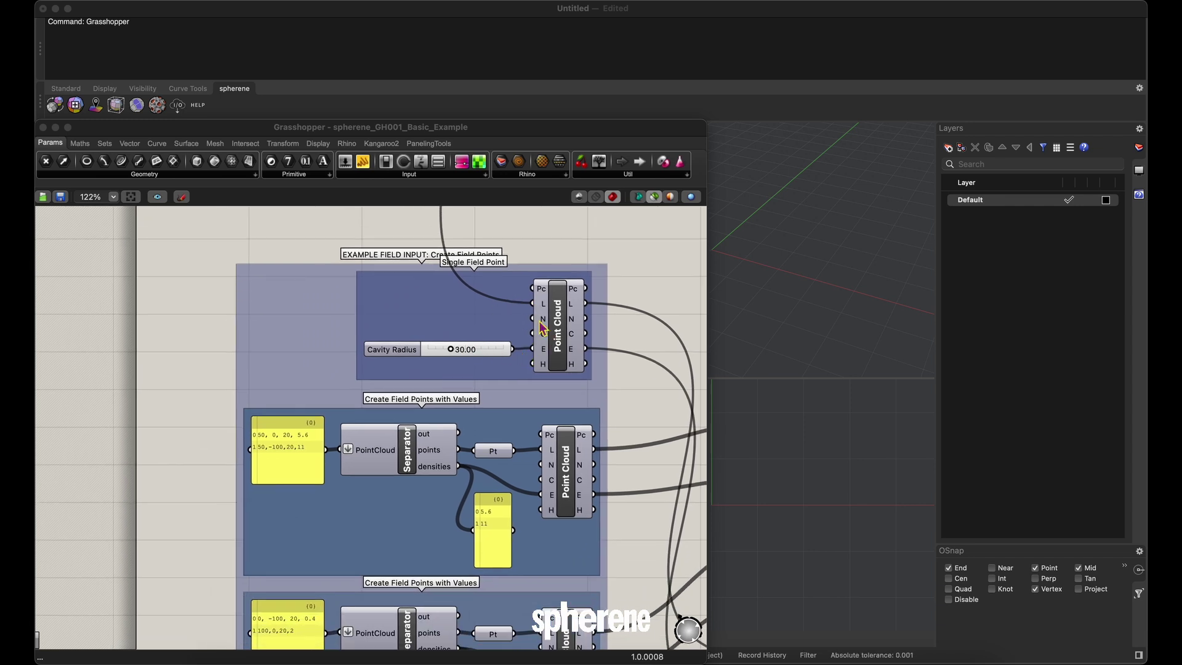
pyautogui.scroll(5, 316, 344)
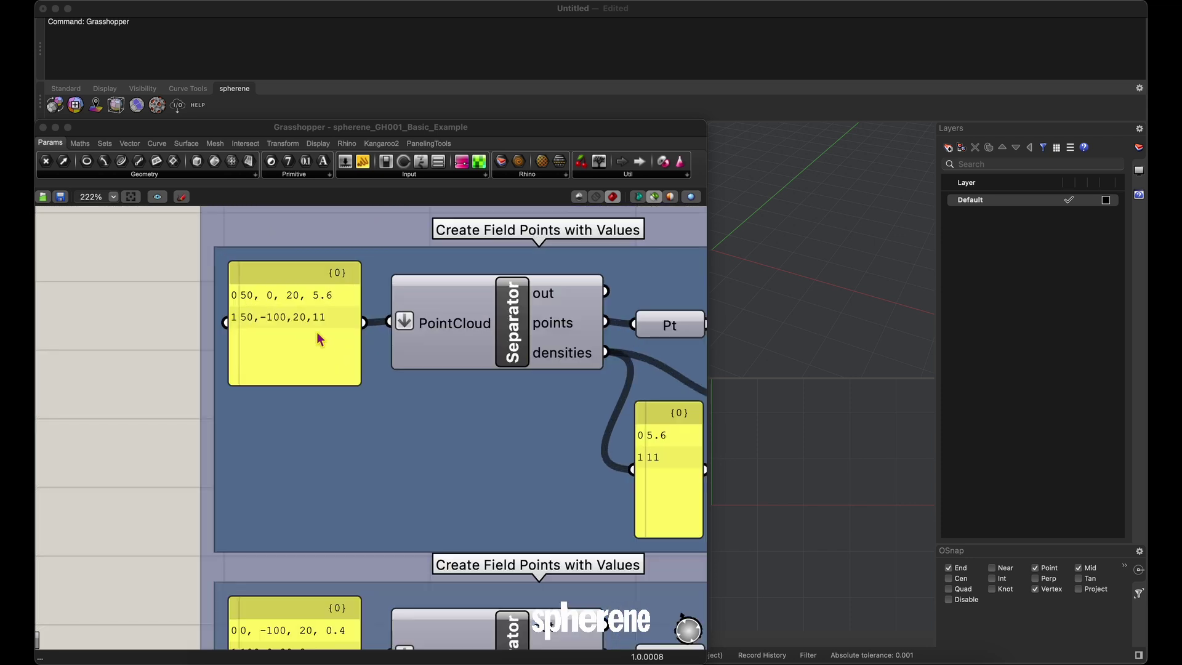
pyautogui.moveTo(429, 343); pyautogui.dragTo(308, 360, button='right')
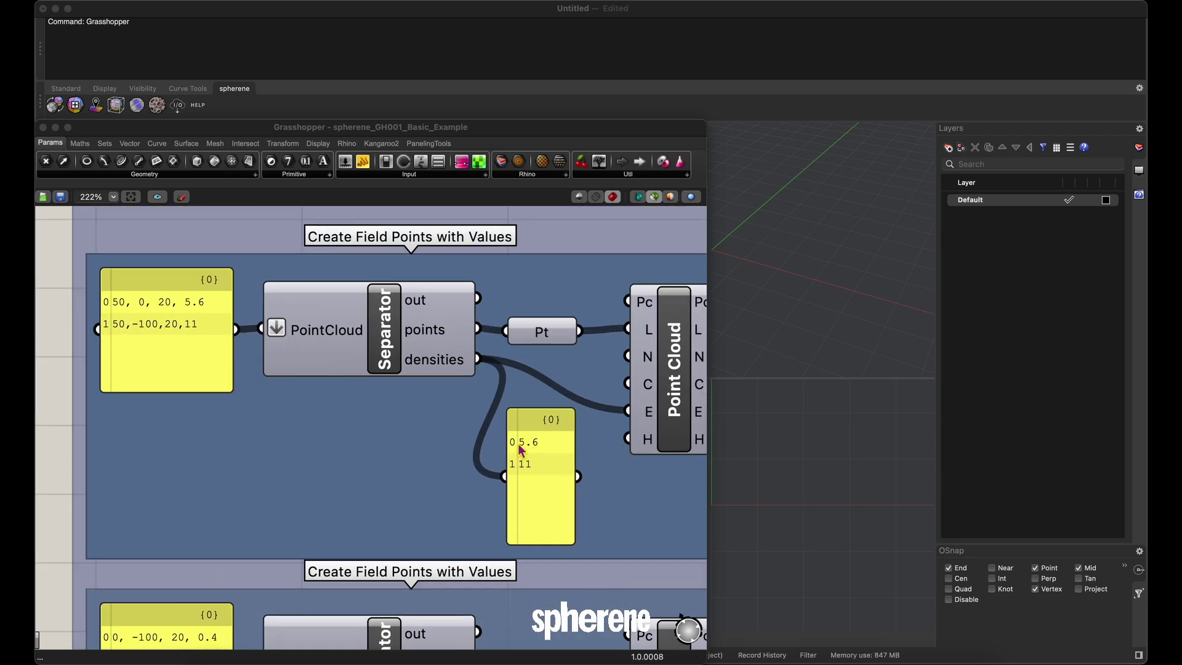
pyautogui.scroll(-3, 501, 441)
pyautogui.moveTo(306, 277); pyautogui.dragTo(325, 387, button='right')
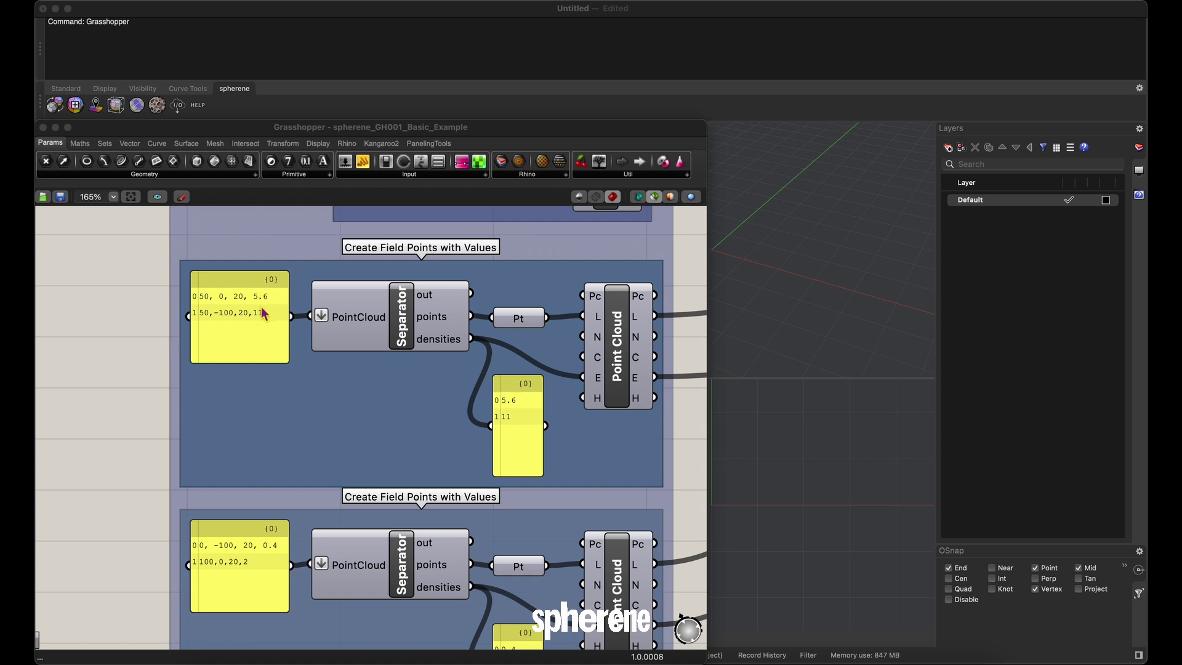
# Check the Import CSV group's Density File input options, then zoom out to 51%.
pyautogui.scroll(-5, 264, 341)
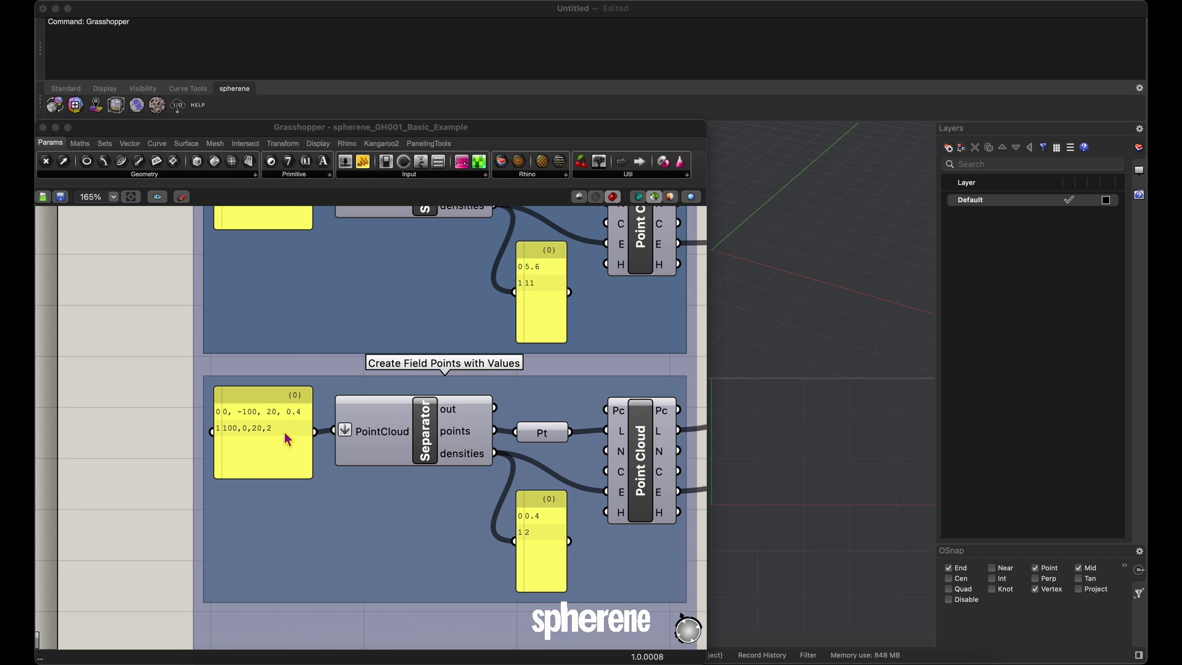
pyautogui.scroll(-10, 436, 538)
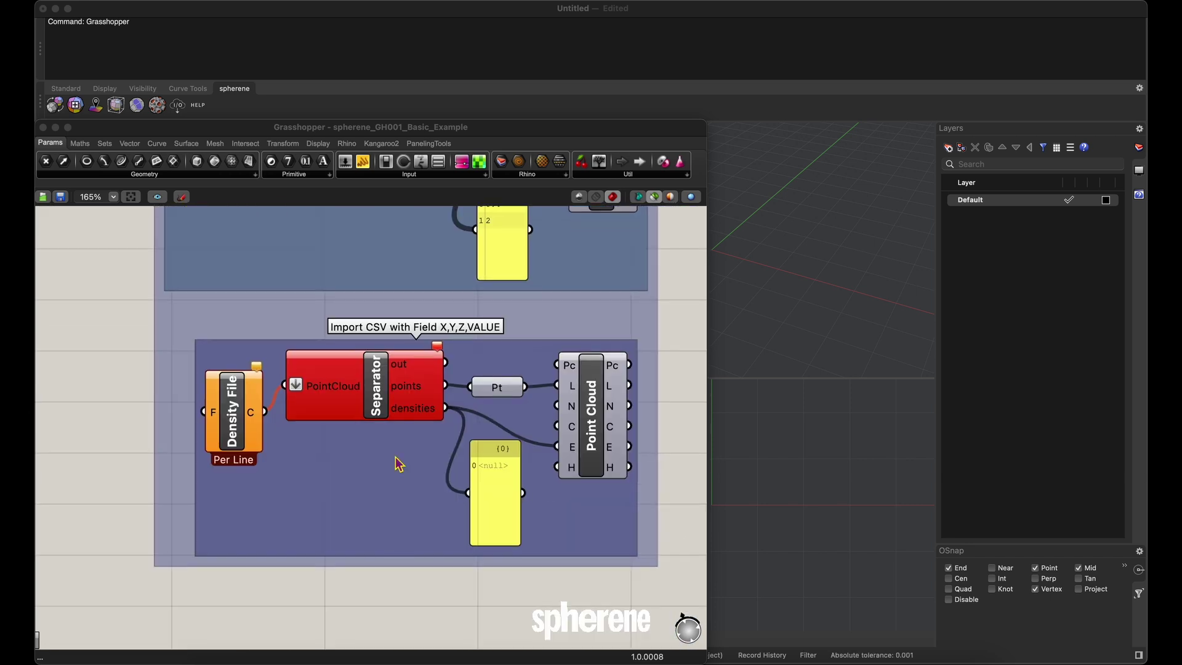
pyautogui.scroll(6, 290, 394)
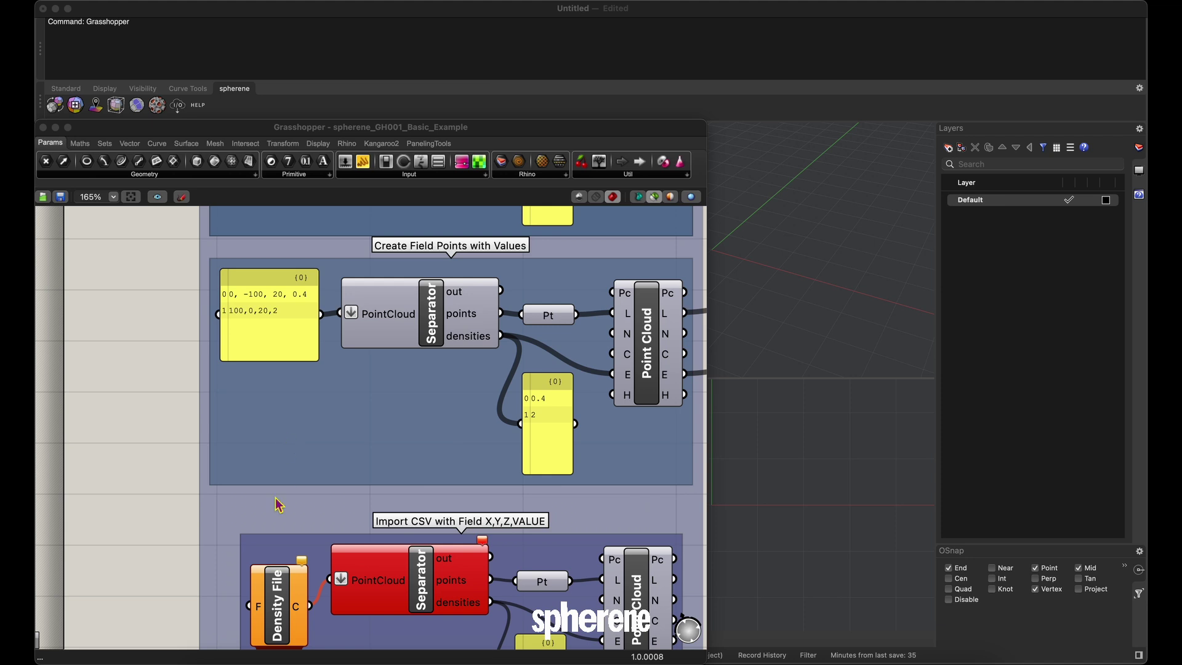
pyautogui.scroll(-5, 276, 507)
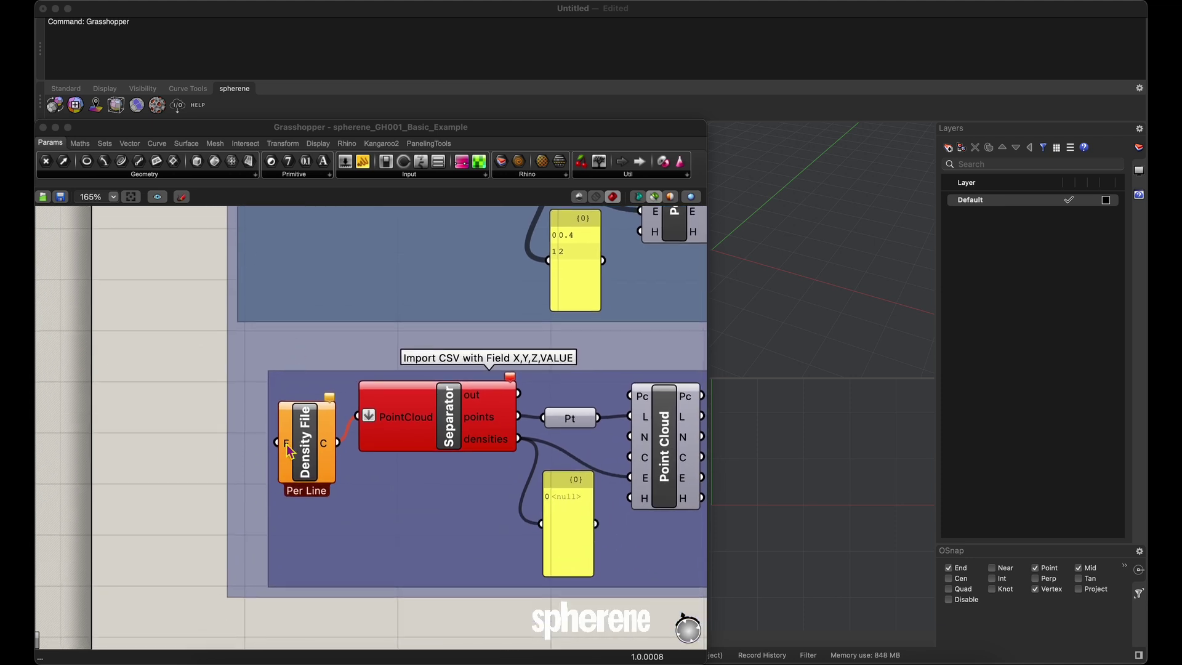
pyautogui.rightClick(288, 446)
pyautogui.hscroll(5, 455, 514)
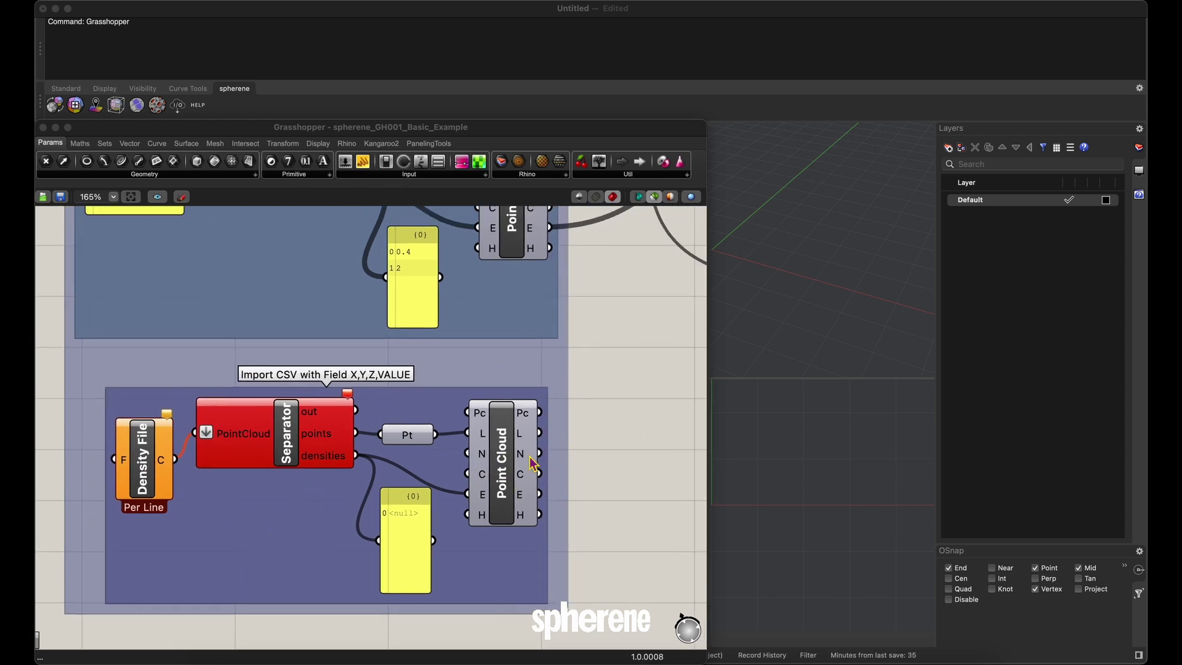
pyautogui.scroll(5, 562, 511)
pyautogui.hscroll(4, 556, 474)
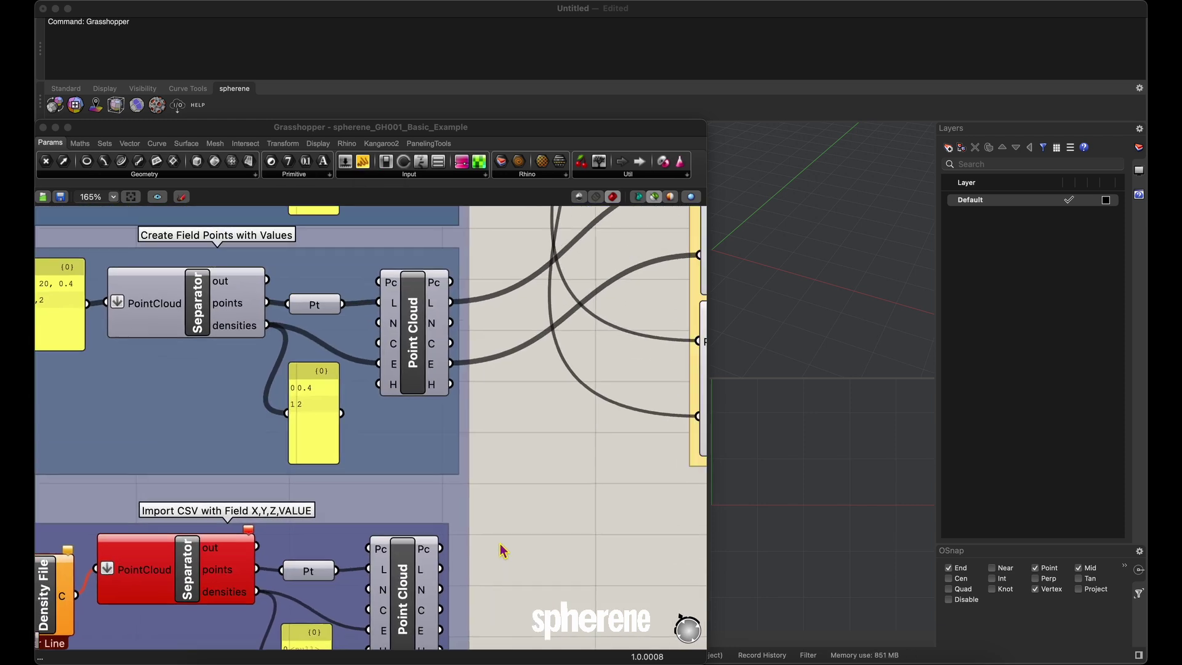
# Flip the Toggle on SphereneProject's bake input from False to True.
pyautogui.scroll(-8, 494, 520)
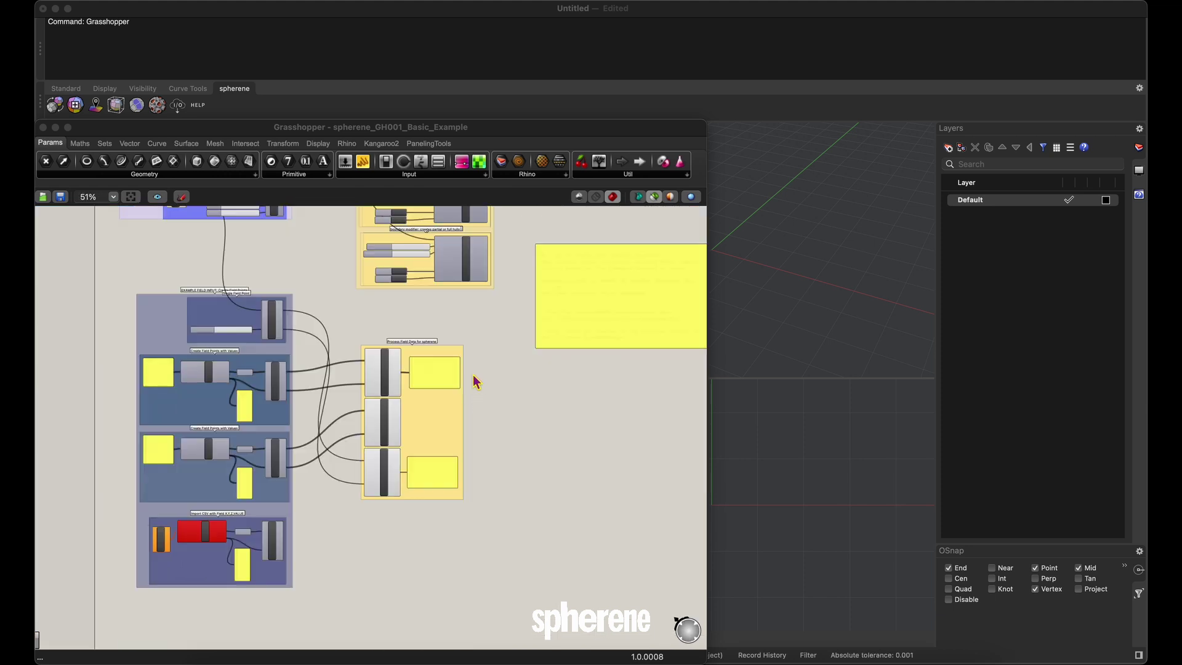
pyautogui.scroll(3, 471, 386)
pyautogui.hscroll(2, 472, 385)
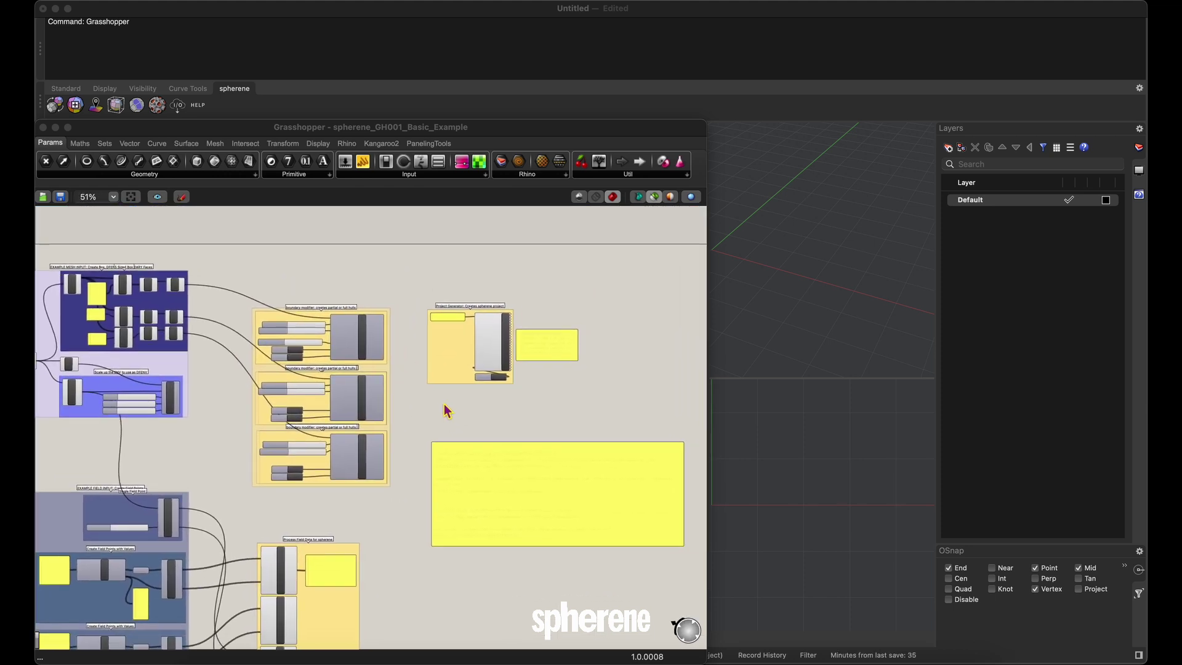
pyautogui.scroll(6, 378, 441)
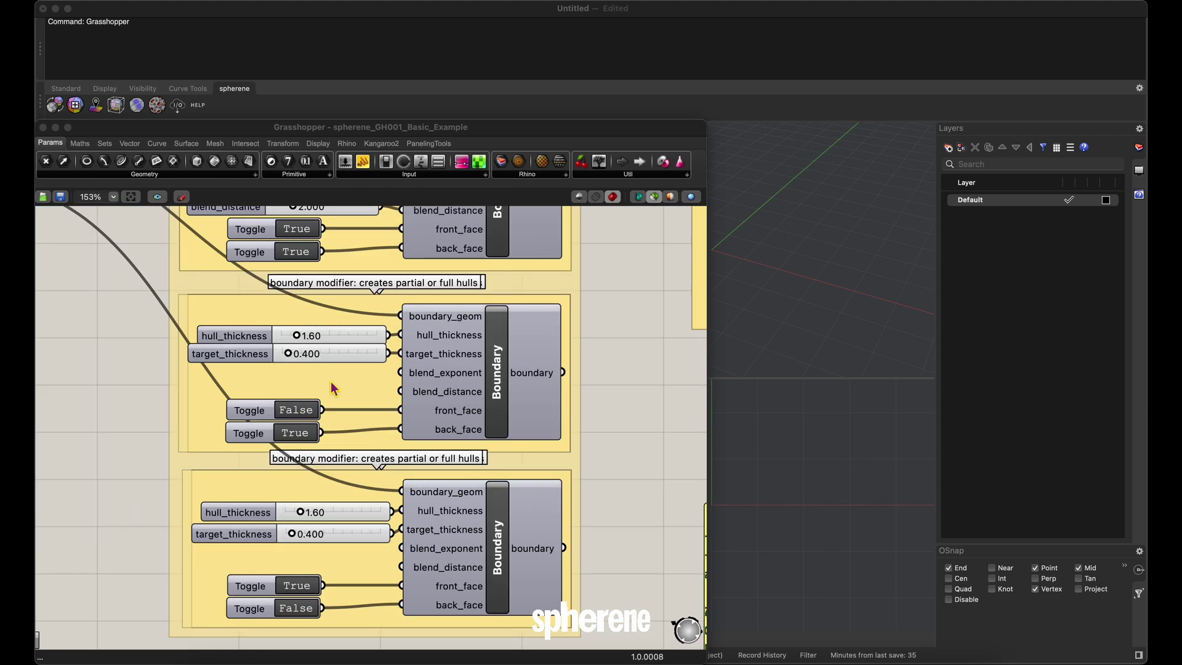
pyautogui.scroll(-5, 411, 371)
pyautogui.scroll(3, 410, 371)
pyautogui.hscroll(-1, 411, 371)
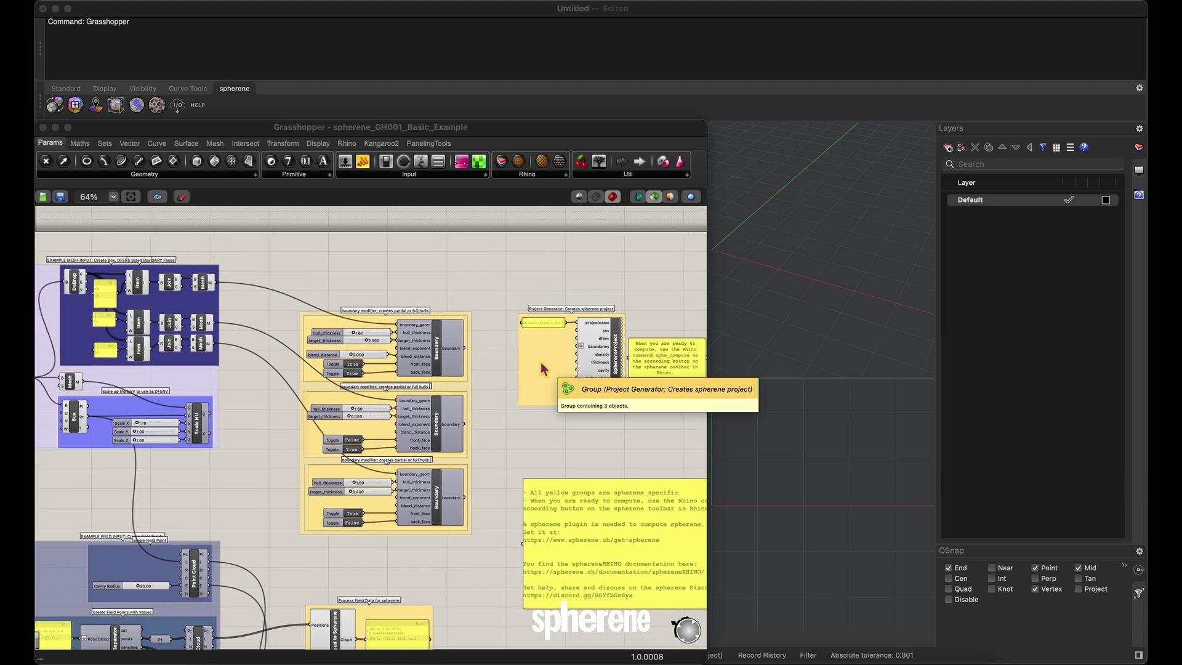
pyautogui.scroll(5, 478, 316)
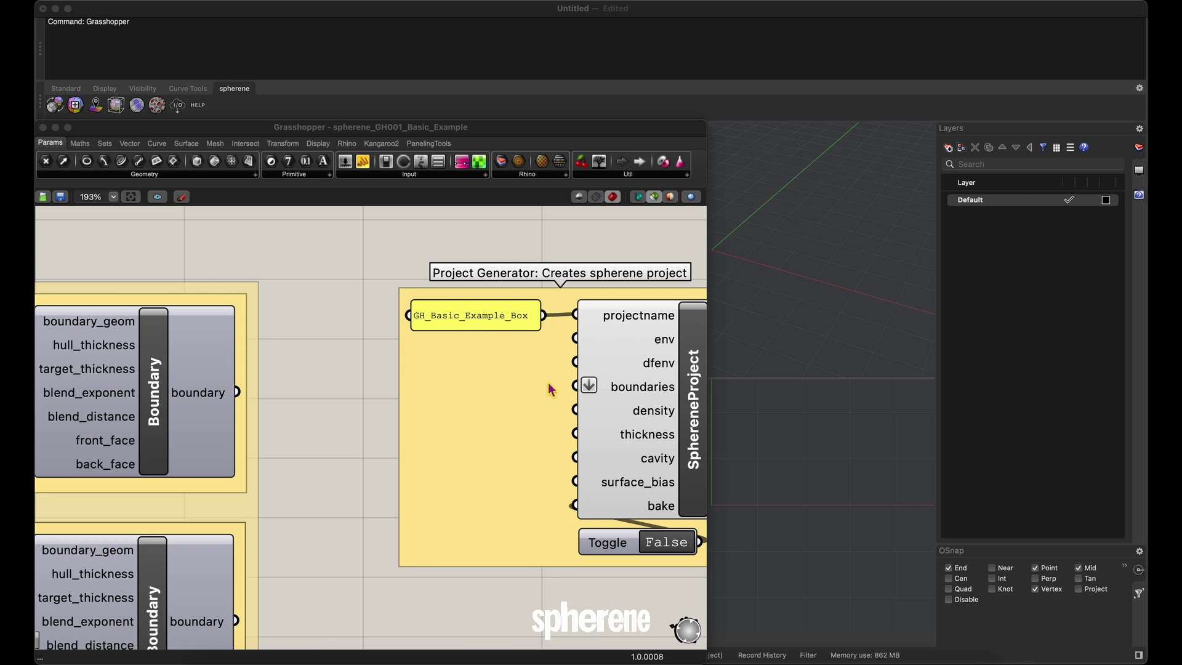
pyautogui.hscroll(5, 529, 455)
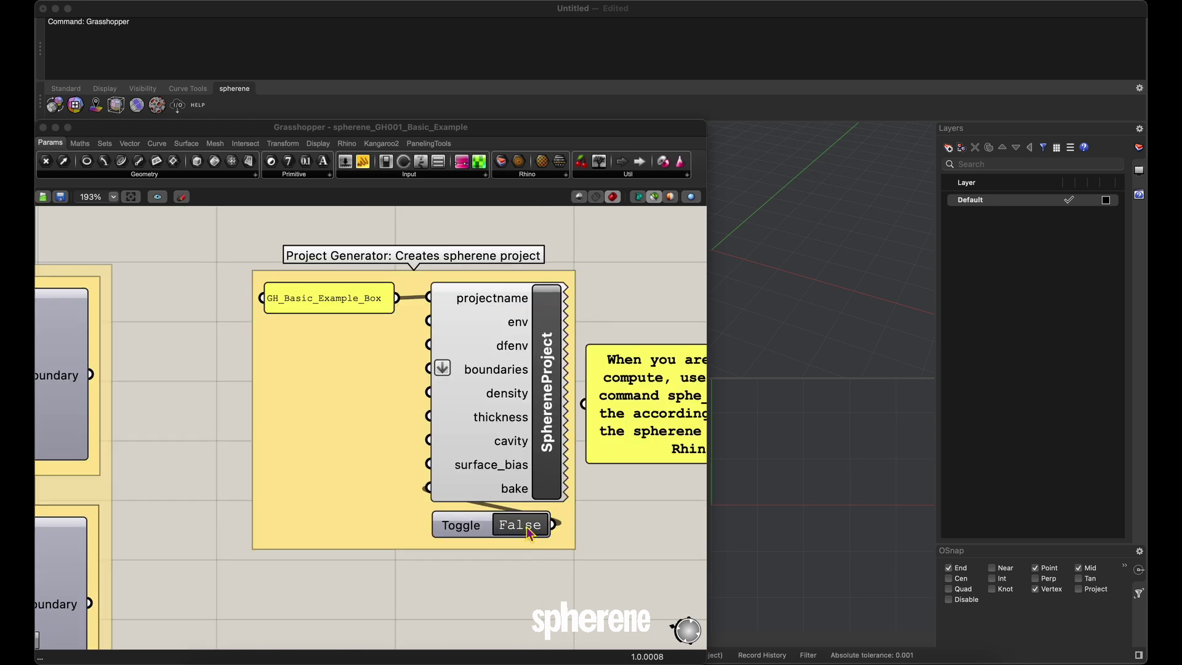
pyautogui.doubleClick(526, 526)
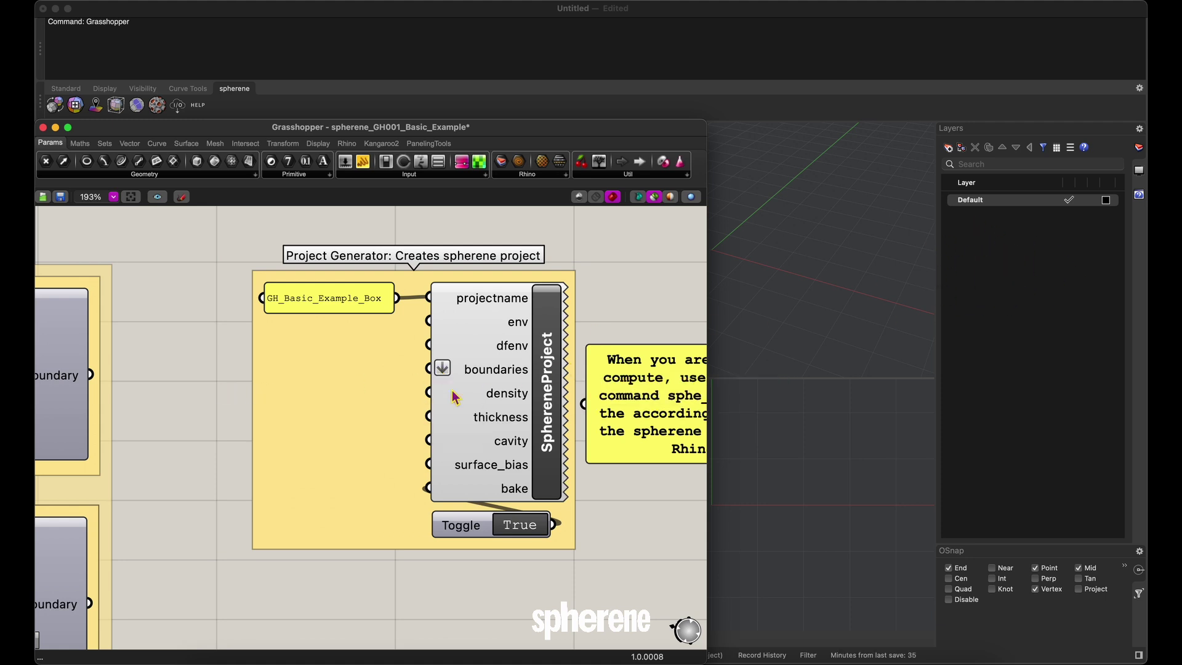
# Zoom out and scroll around the definition while the env mesh and layers bake into Rhino.
pyautogui.hscroll(-3, 360, 381)
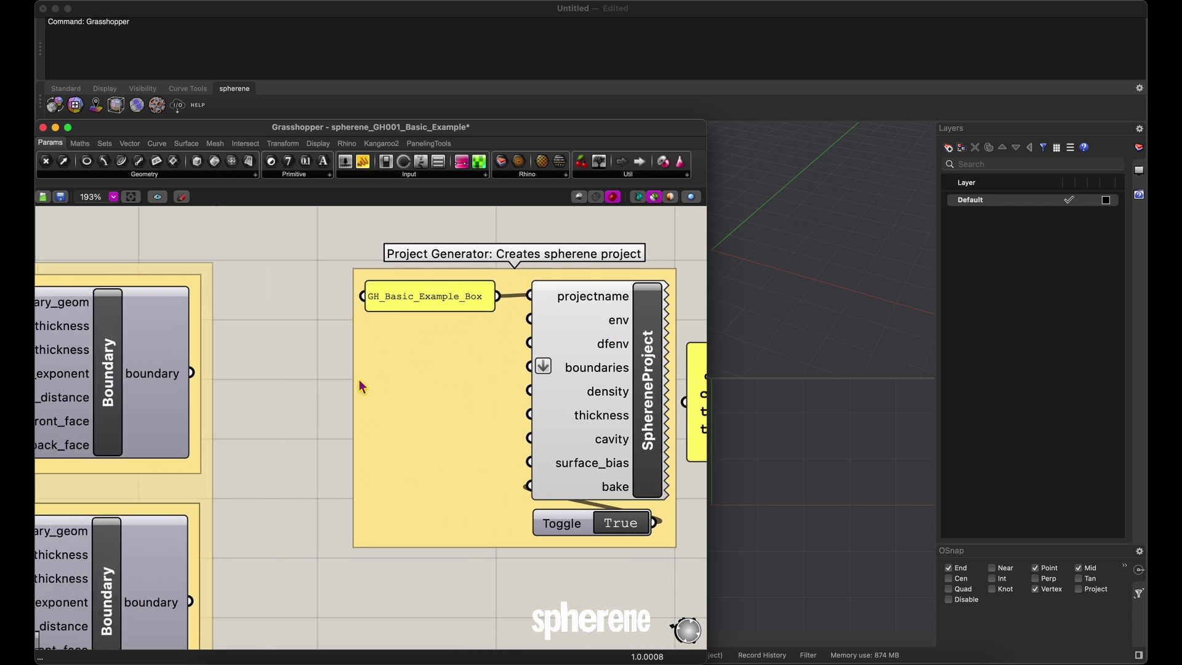
pyautogui.scroll(-5, 359, 381)
pyautogui.hscroll(-10, 349, 384)
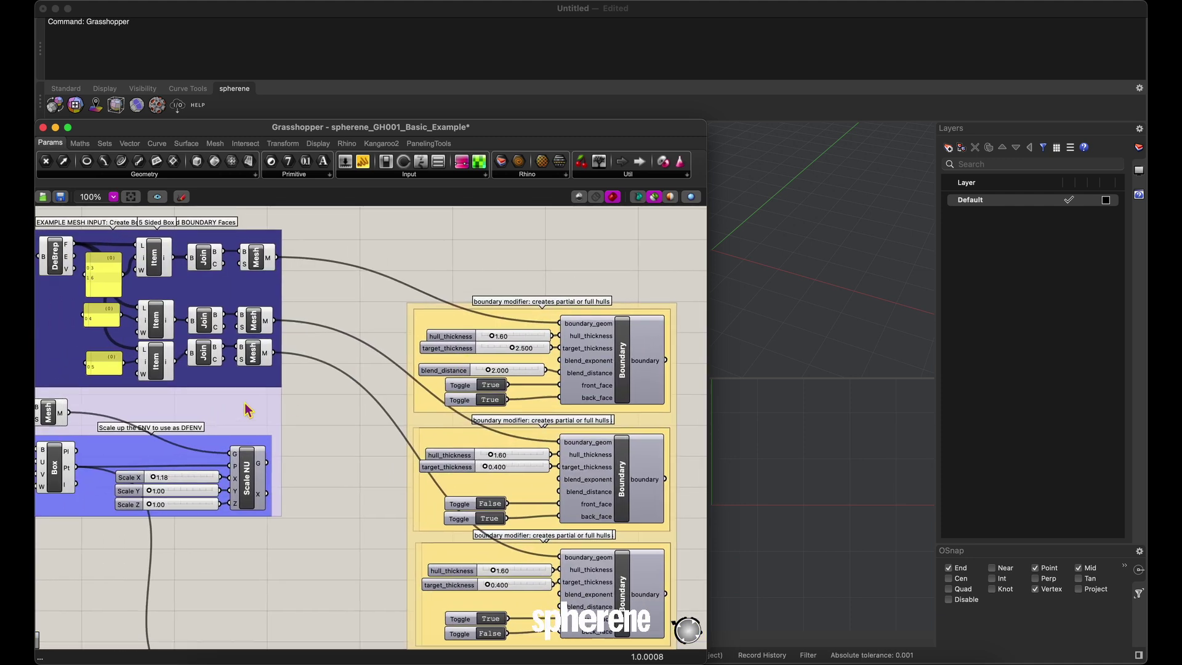
pyautogui.hscroll(-5, 246, 410)
pyautogui.scroll(-1, 246, 411)
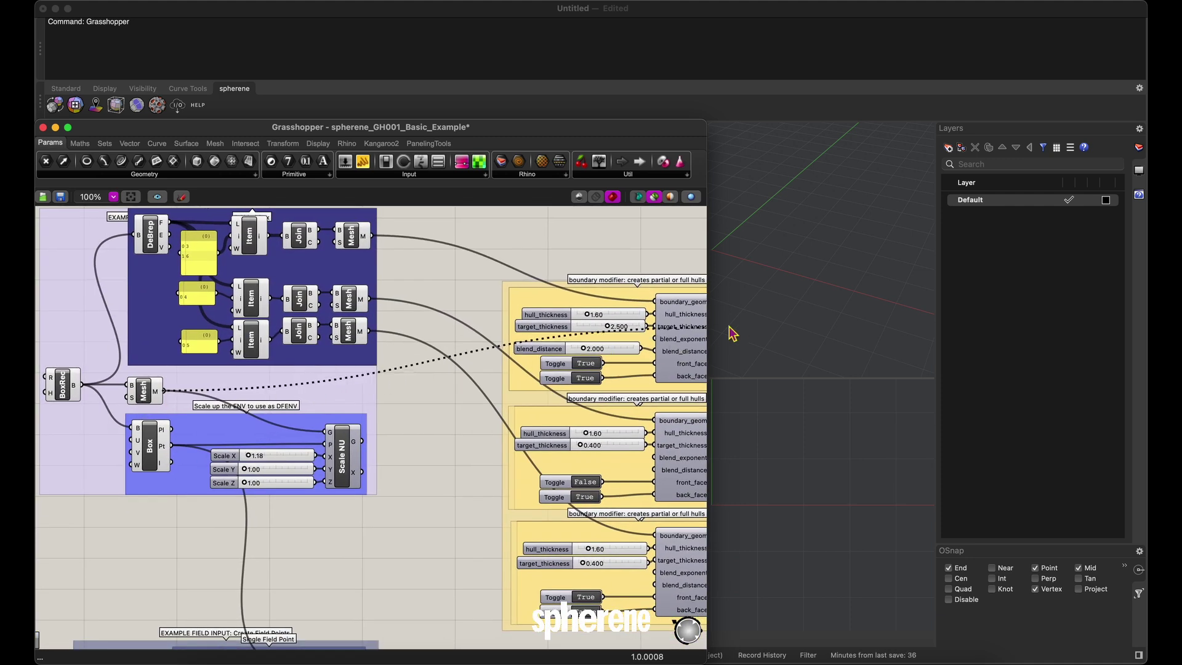
pyautogui.hscroll(6, 732, 332)
pyautogui.hscroll(4, 754, 316)
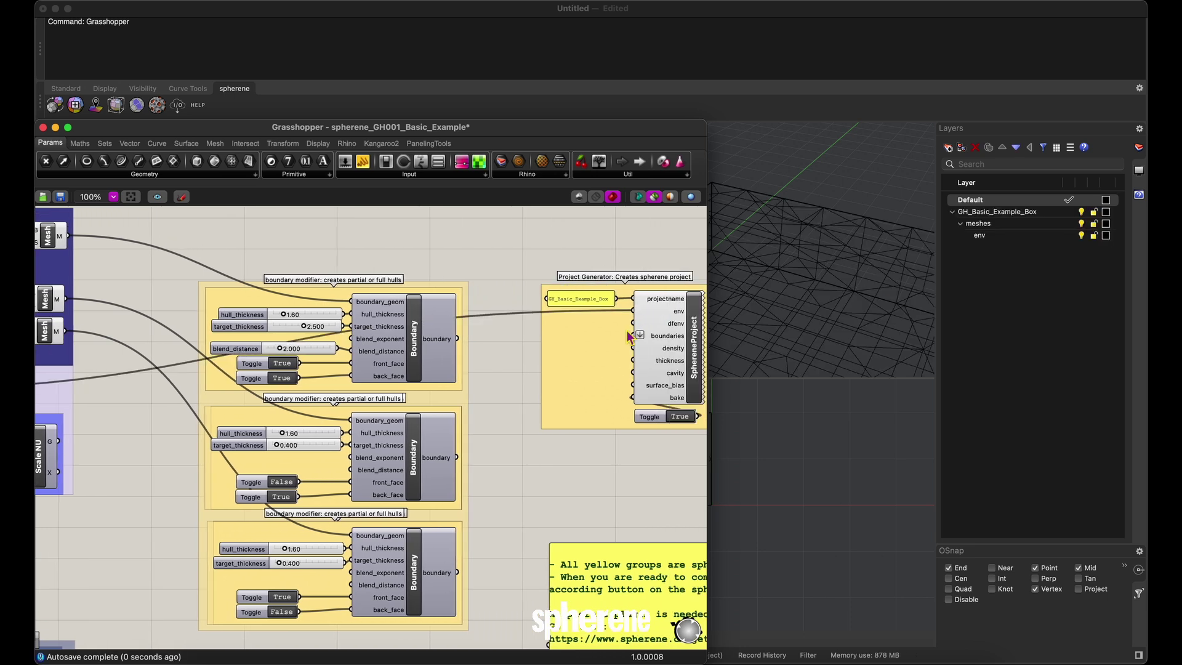
pyautogui.hscroll(5, 713, 169)
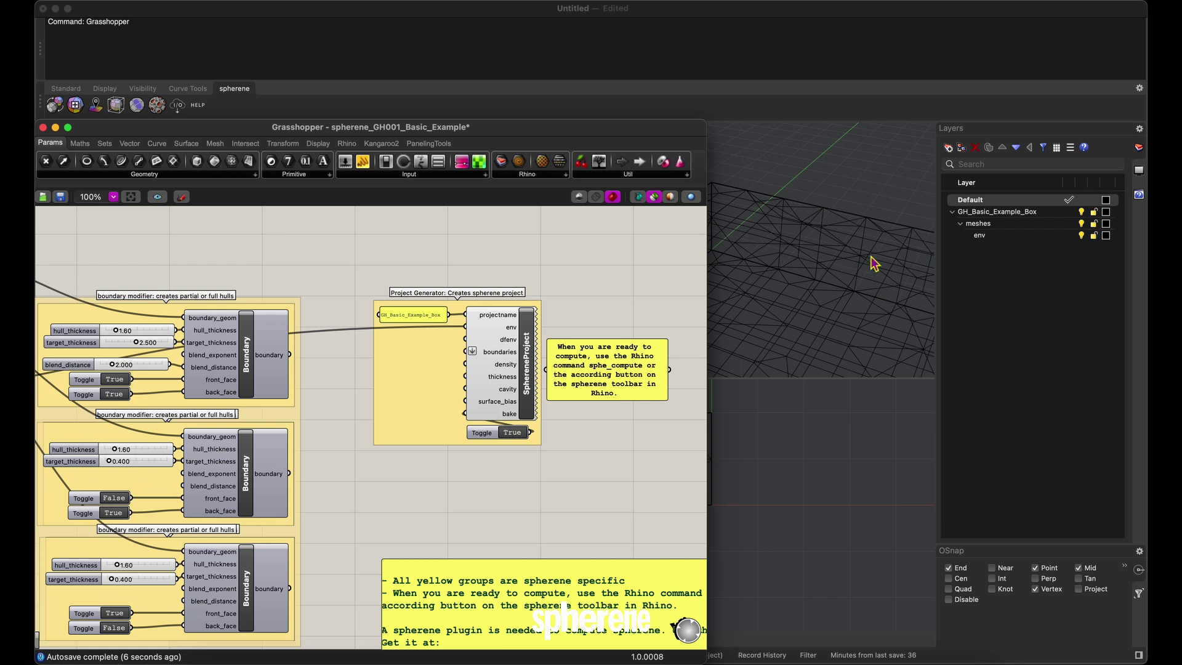
# Orbit Rhino's Perspective view around the baked box mesh, then return to Grasshopper.
pyautogui.click(714, 253)
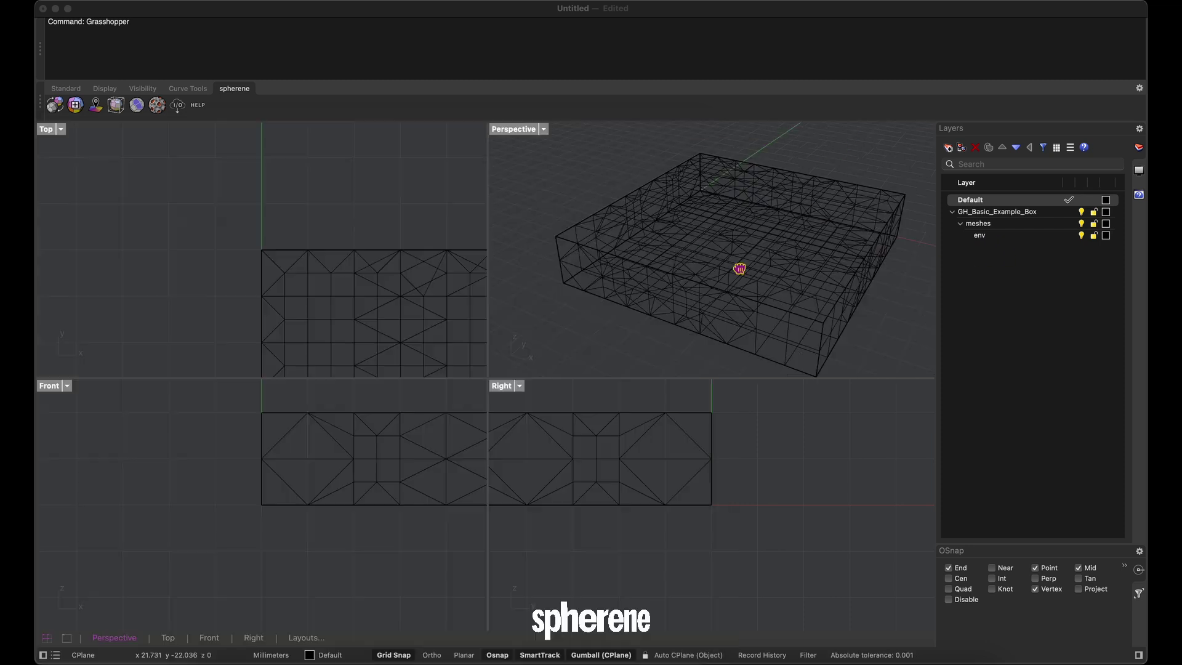
pyautogui.moveTo(738, 264); pyautogui.dragTo(738, 286, button='right')
pyautogui.rightClick(737, 288)
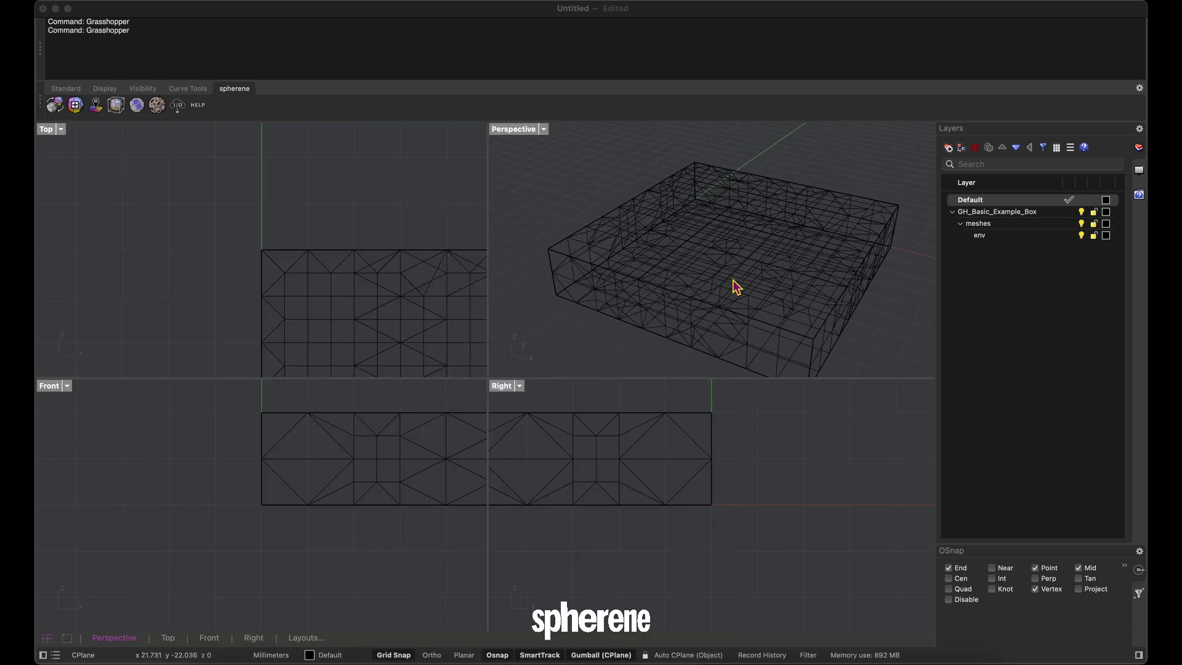
pyautogui.press('super+Tab')
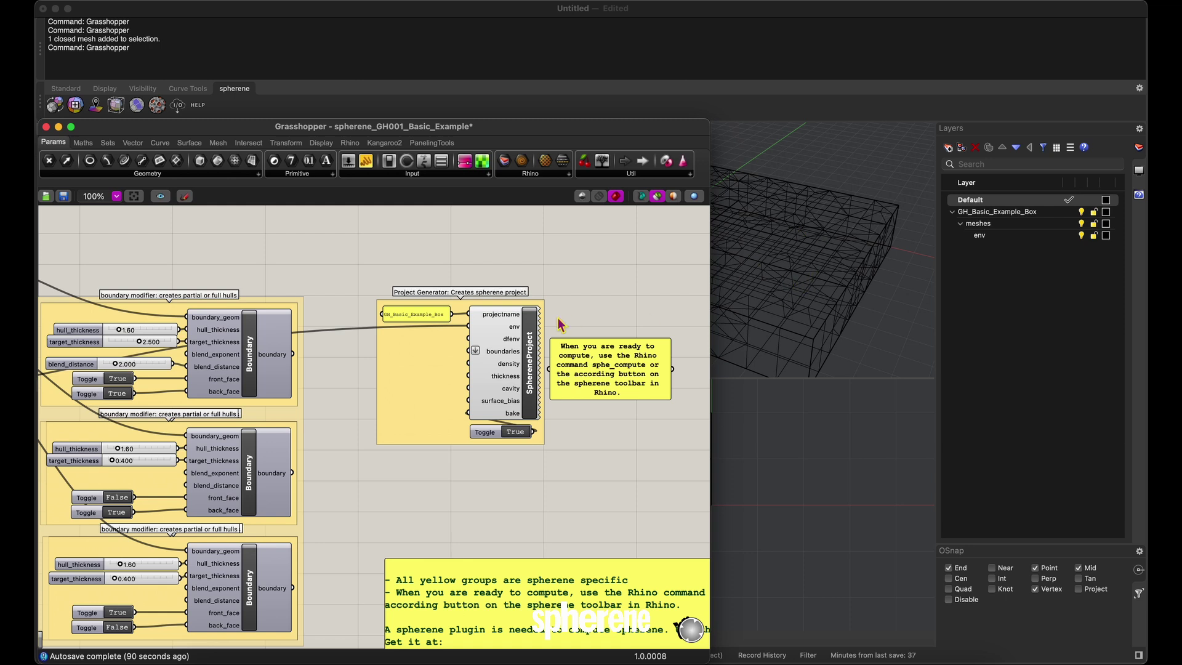
# Wire a 5.6 Number Slider to density and a 0.4 slider to thickness.
pyautogui.doubleClick(362, 386)
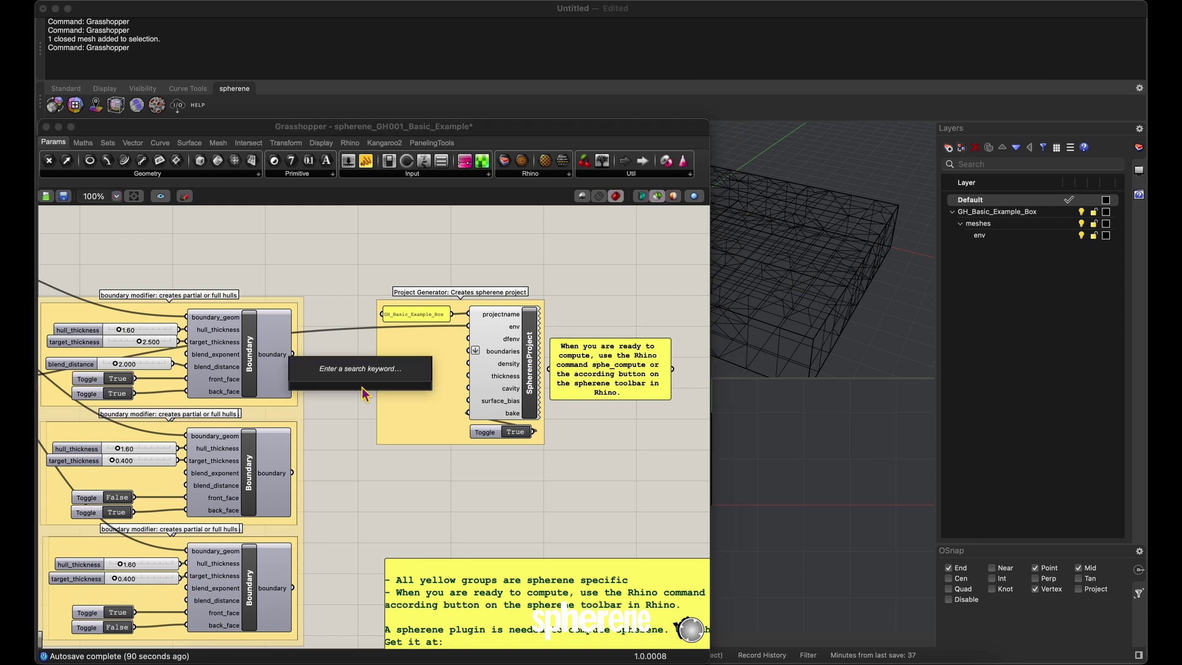
pyautogui.write('5')
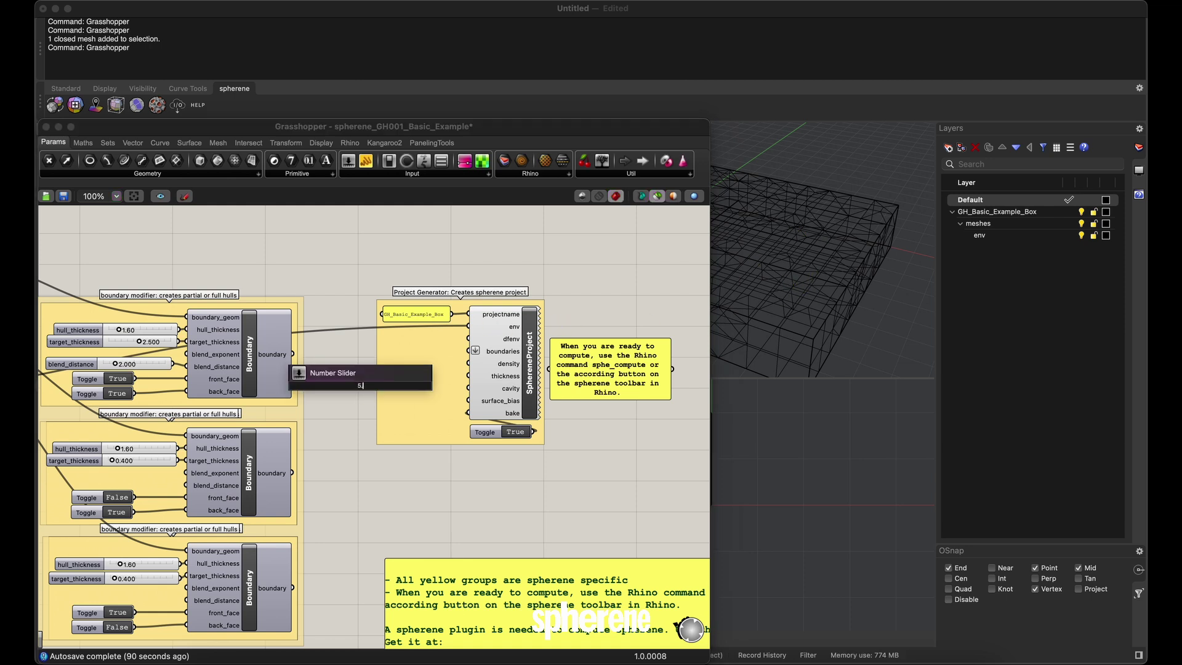
pyautogui.write('.6')
pyautogui.press('Return')
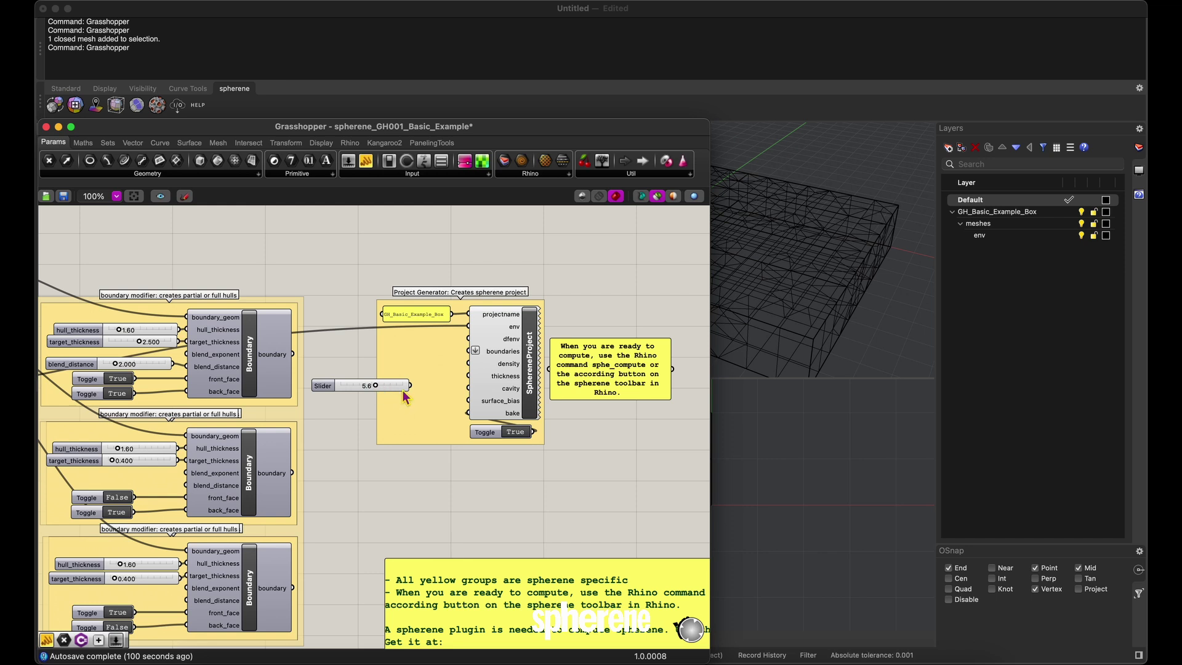
pyautogui.moveTo(435, 376); pyautogui.dragTo(472, 364)
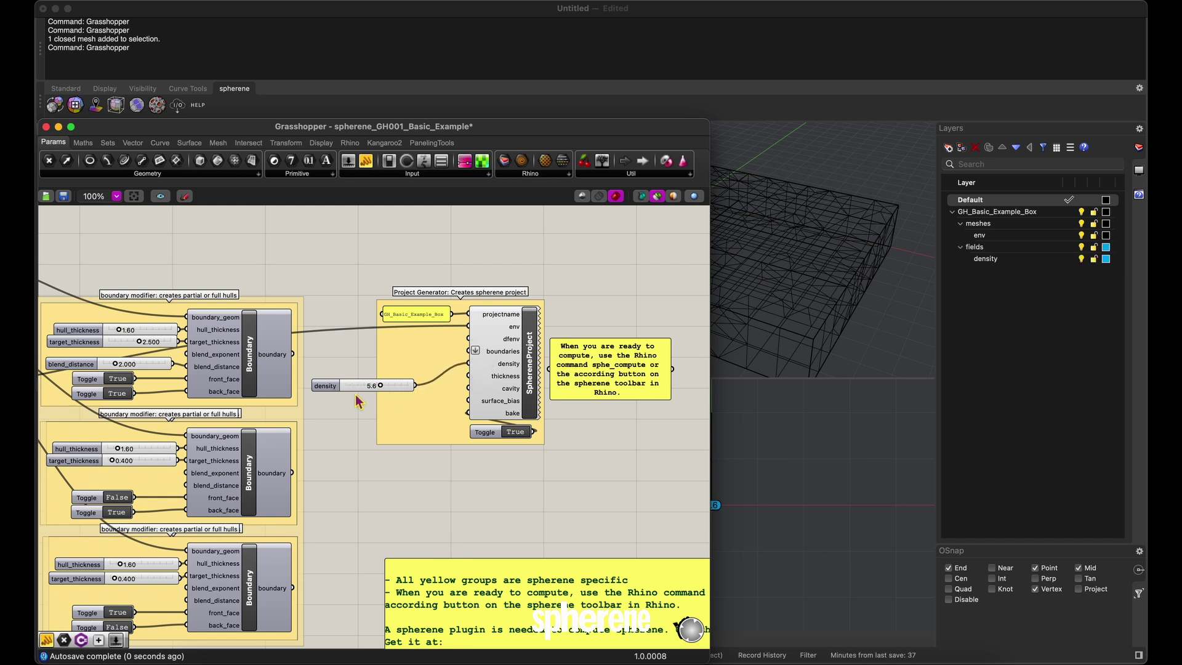
pyautogui.moveTo(325, 386)
pyautogui.mouseDown()
pyautogui.moveTo(332, 363)
pyautogui.moveTo(331, 388)
pyautogui.mouseUp()
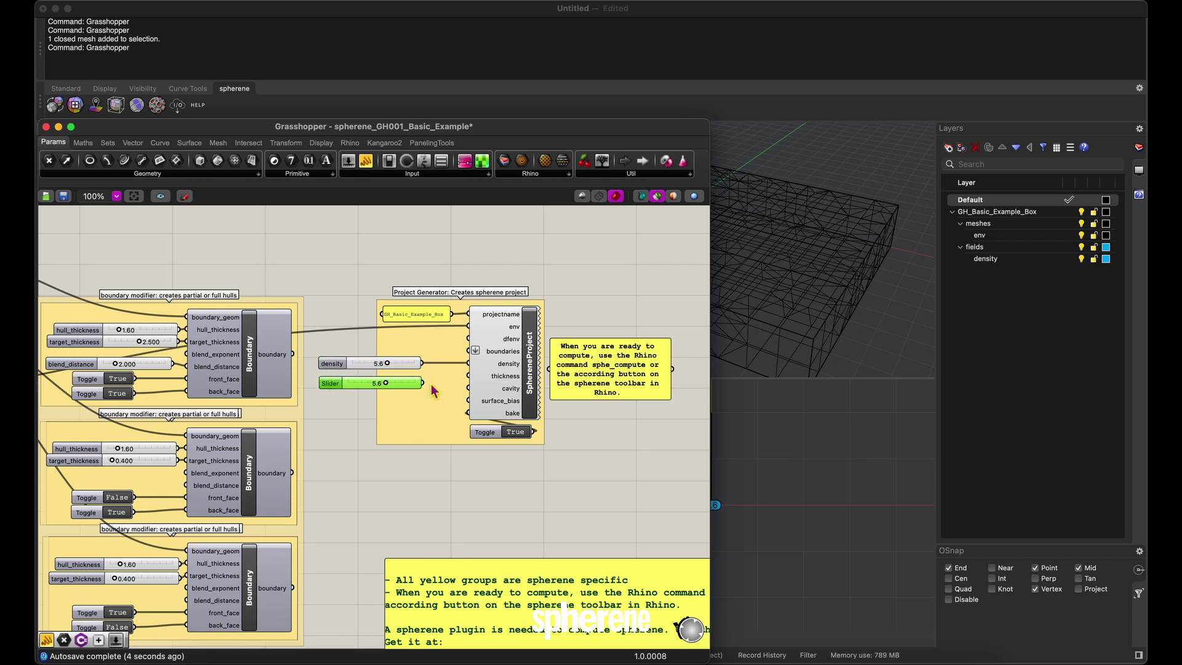
pyautogui.moveTo(427, 383); pyautogui.dragTo(467, 375)
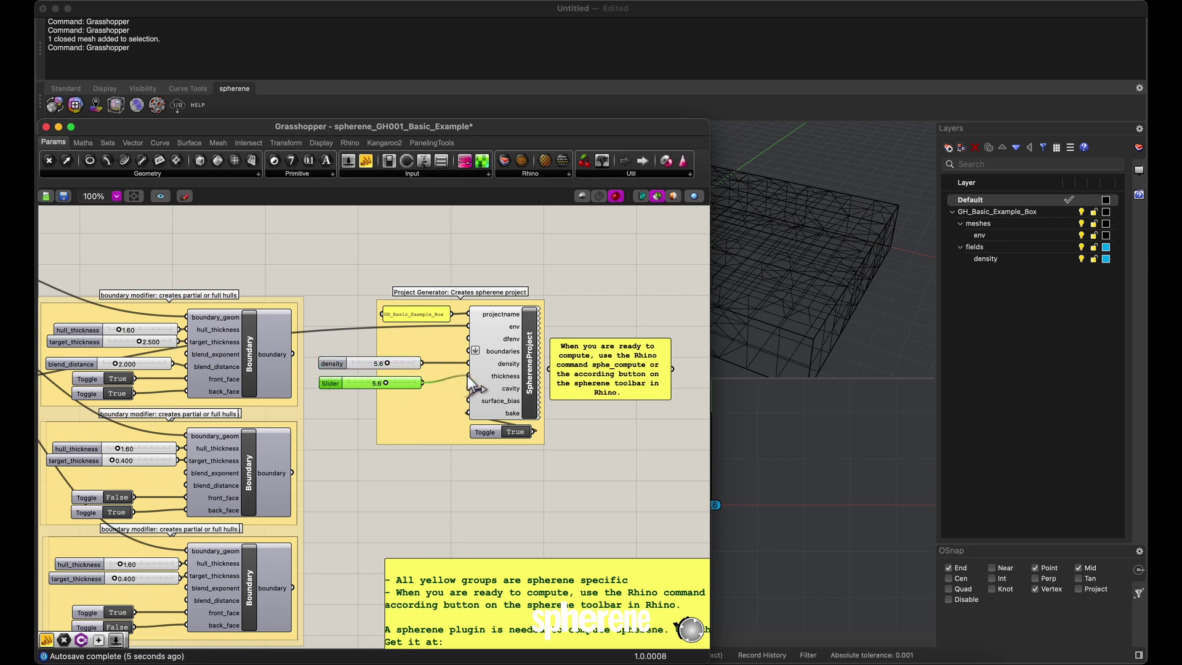
pyautogui.doubleClick(389, 384)
pyautogui.write('0.4')
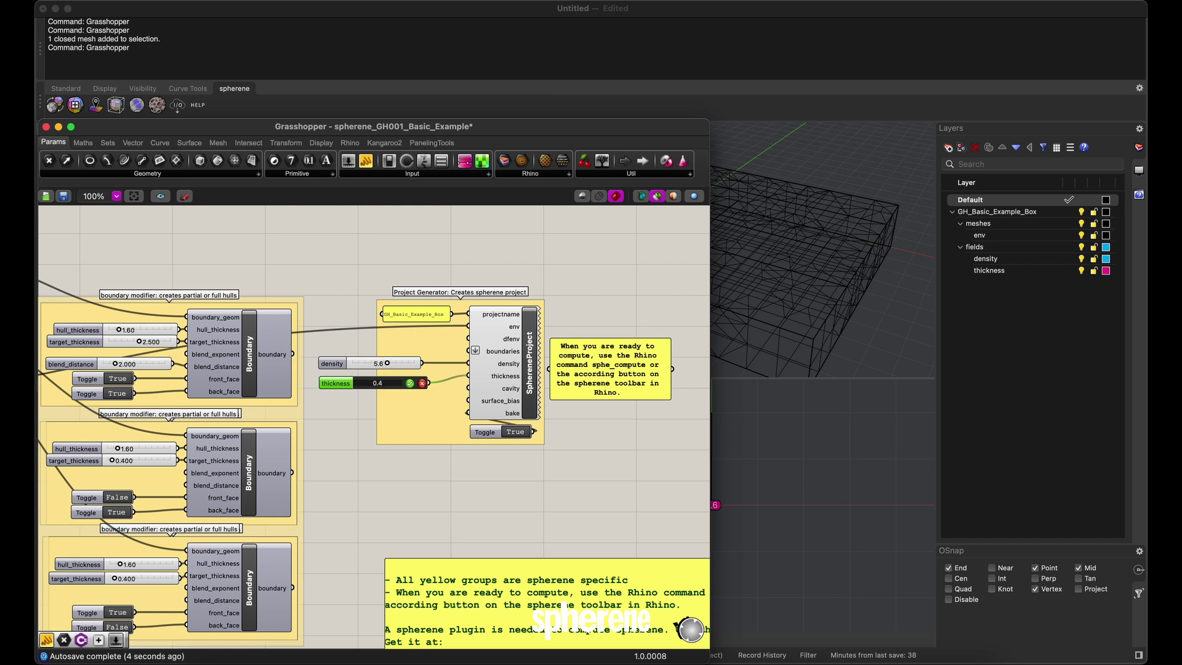
pyautogui.press('Return')
# Narrow the Grasshopper window, check the thickness field layer, and hide the meshes layer.
pyautogui.moveTo(699, 237); pyautogui.dragTo(552, 203)
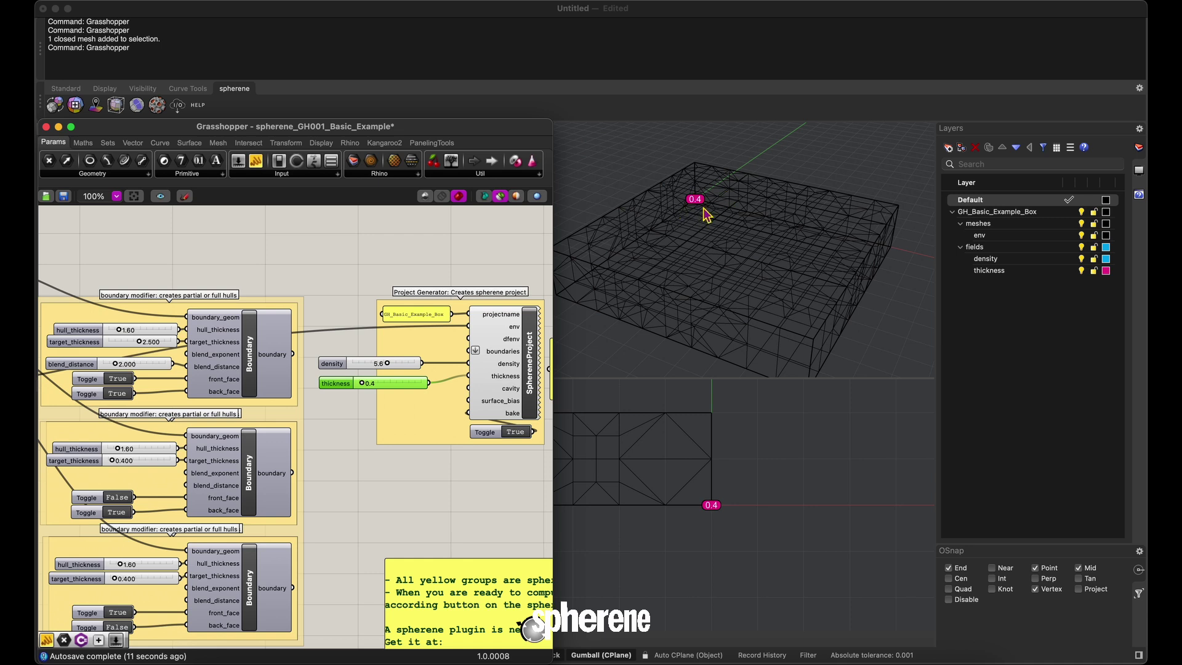
pyautogui.click(1087, 278)
pyautogui.click(1082, 274)
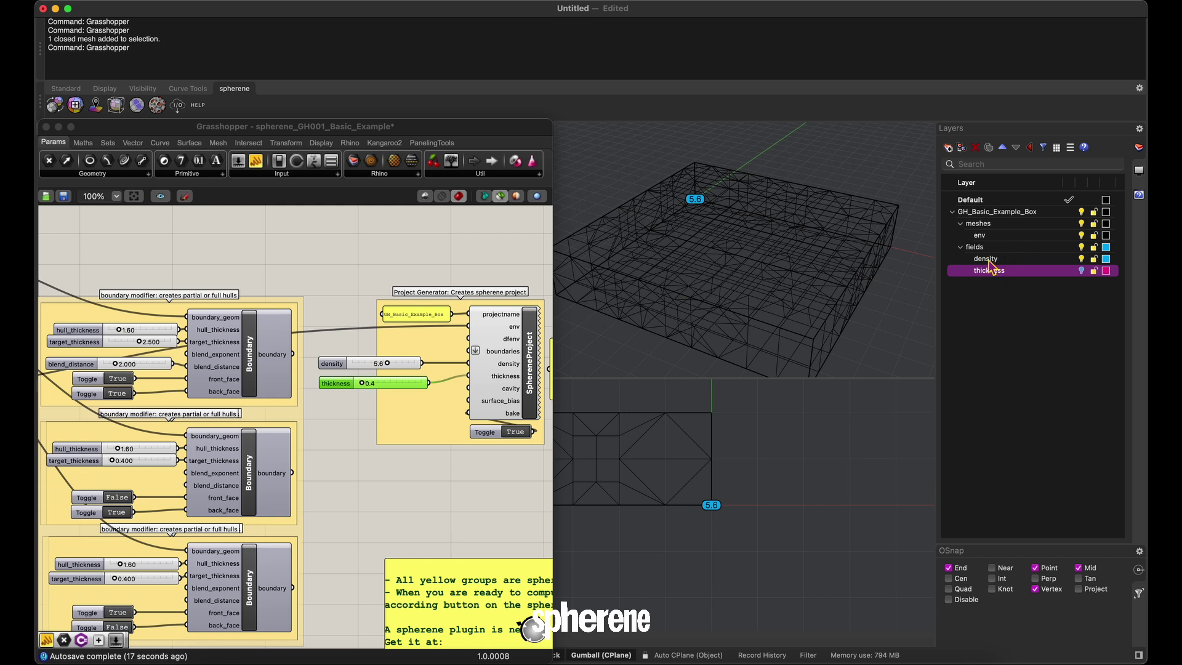
pyautogui.click(1082, 271)
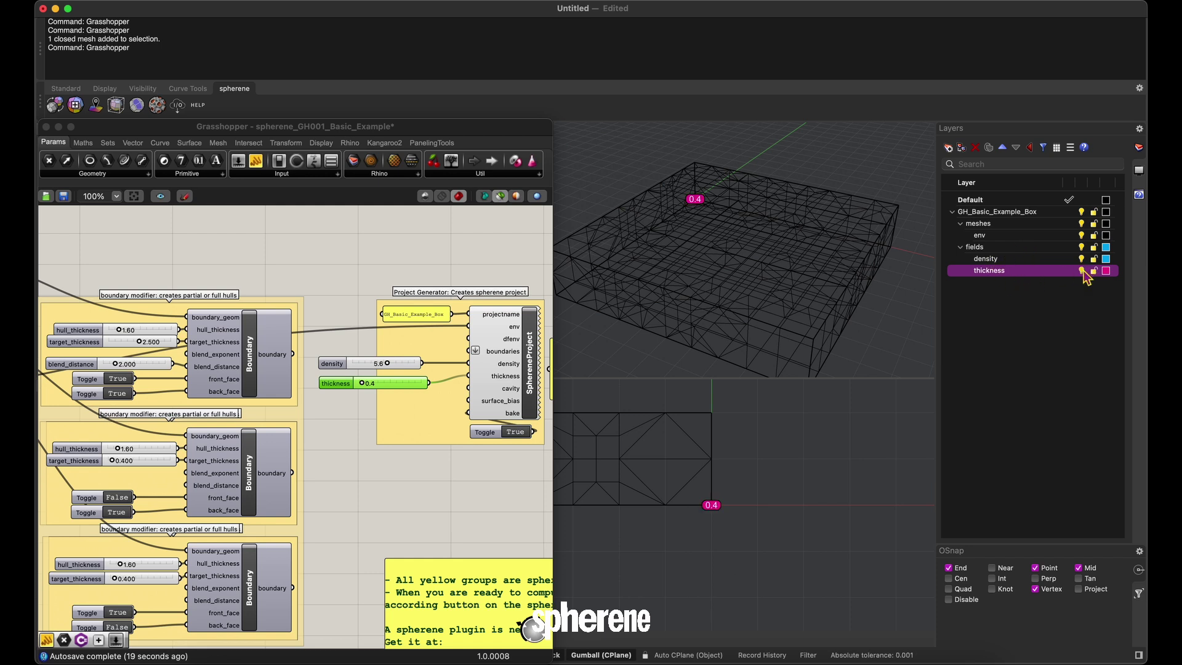
pyautogui.click(1081, 225)
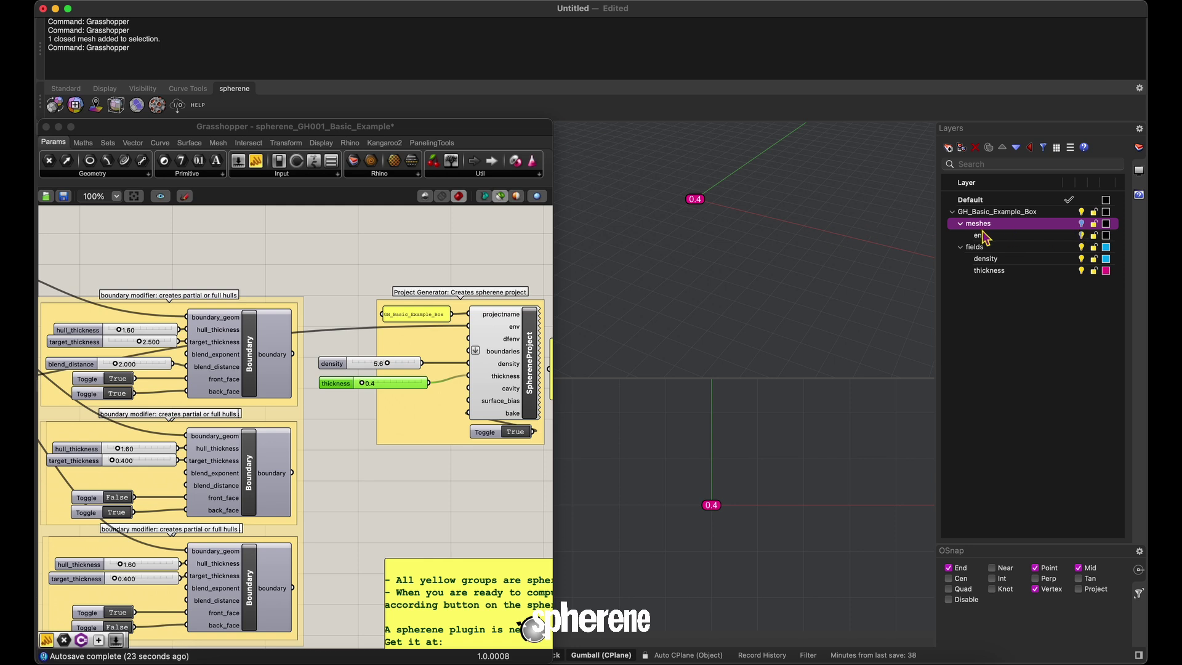
# Compute the box's spherene using the Hzrd solid surface colour scheme.
pyautogui.click(158, 106)
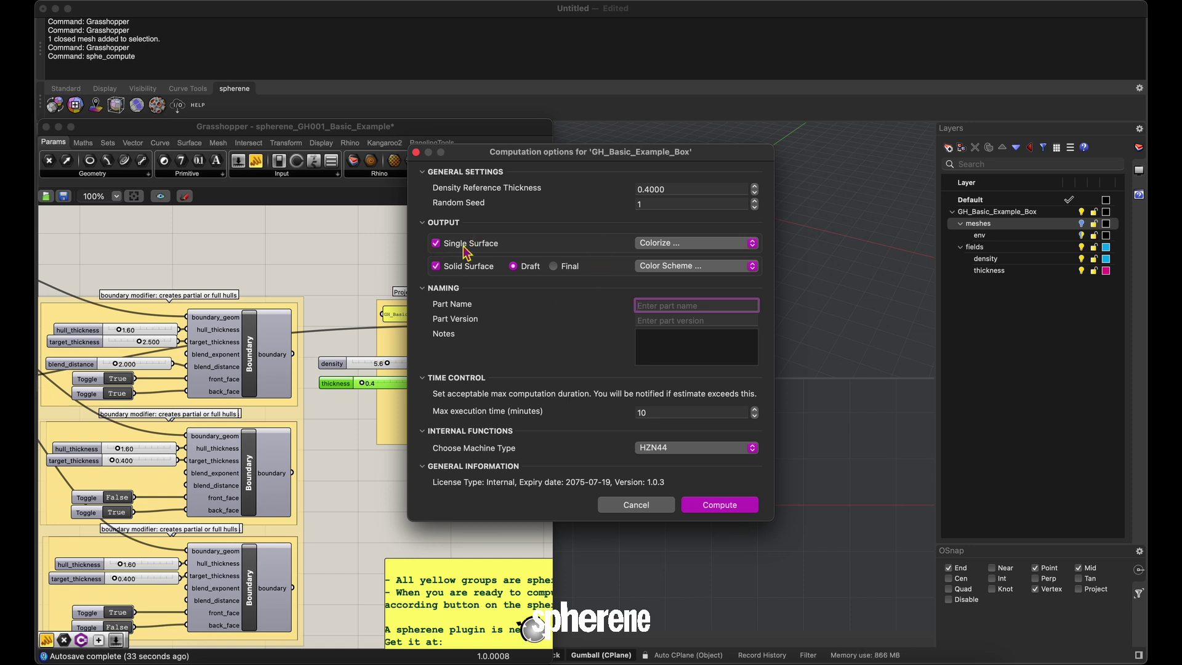
pyautogui.click(683, 271)
pyautogui.click(649, 306)
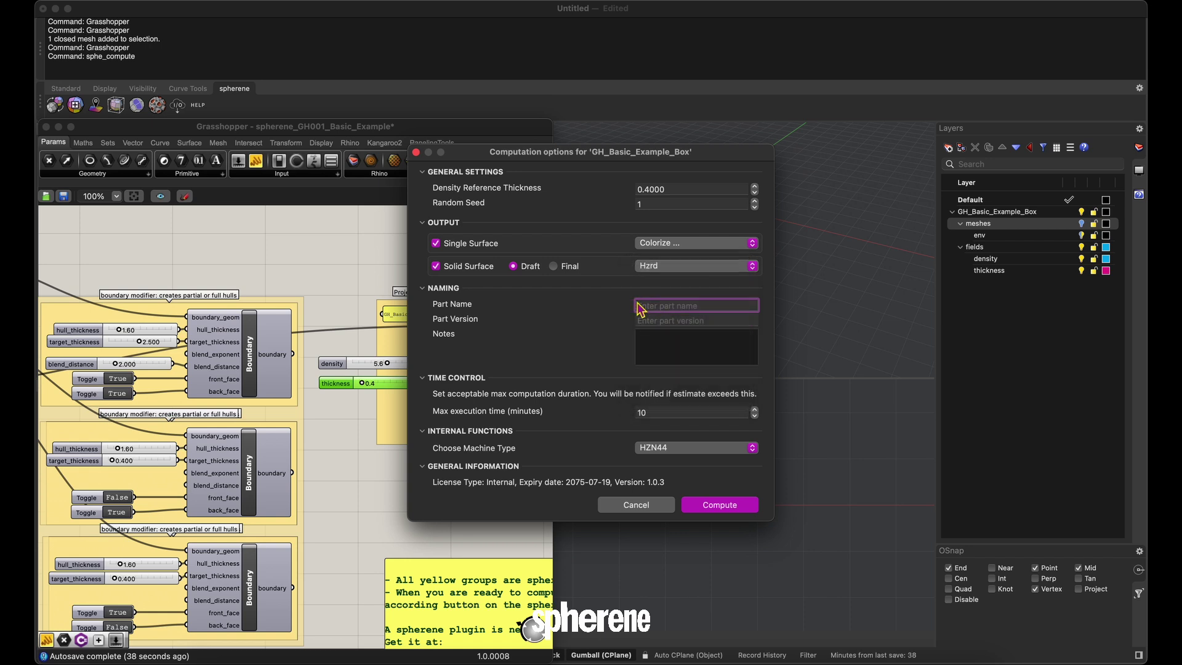
pyautogui.click(715, 505)
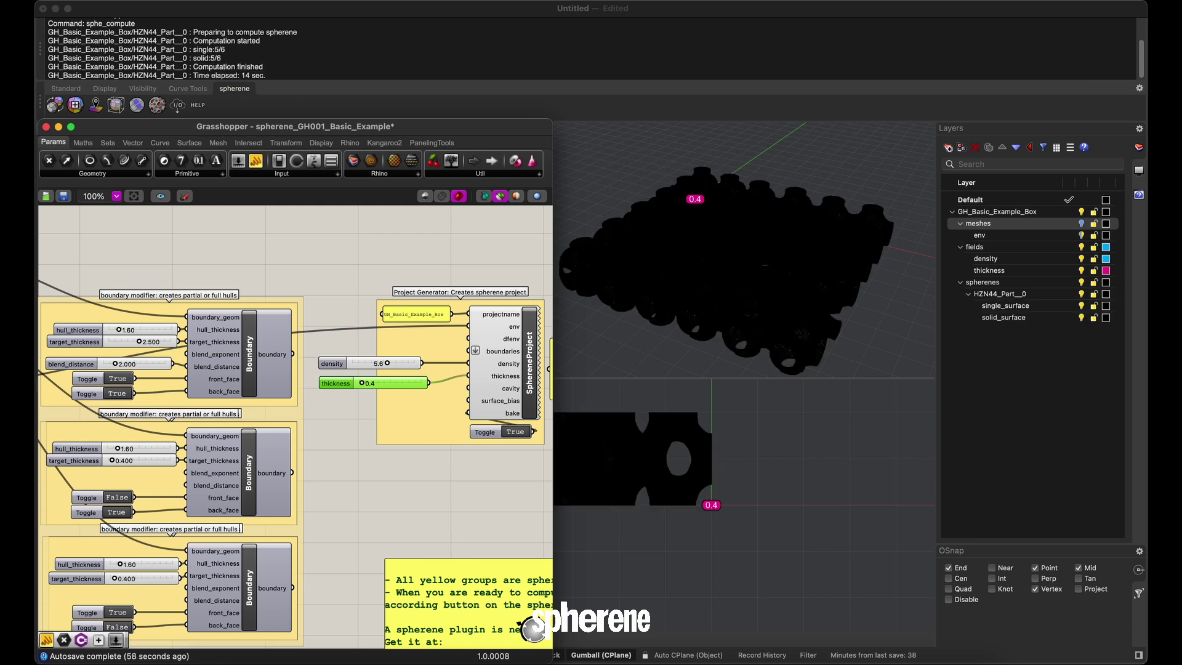
# Switch the top and bottom Rhino viewports to Arctic display mode and zoom out.
pyautogui.click(236, 5)
pyautogui.click(628, 172)
pyautogui.click(175, 5)
pyautogui.click(228, 438)
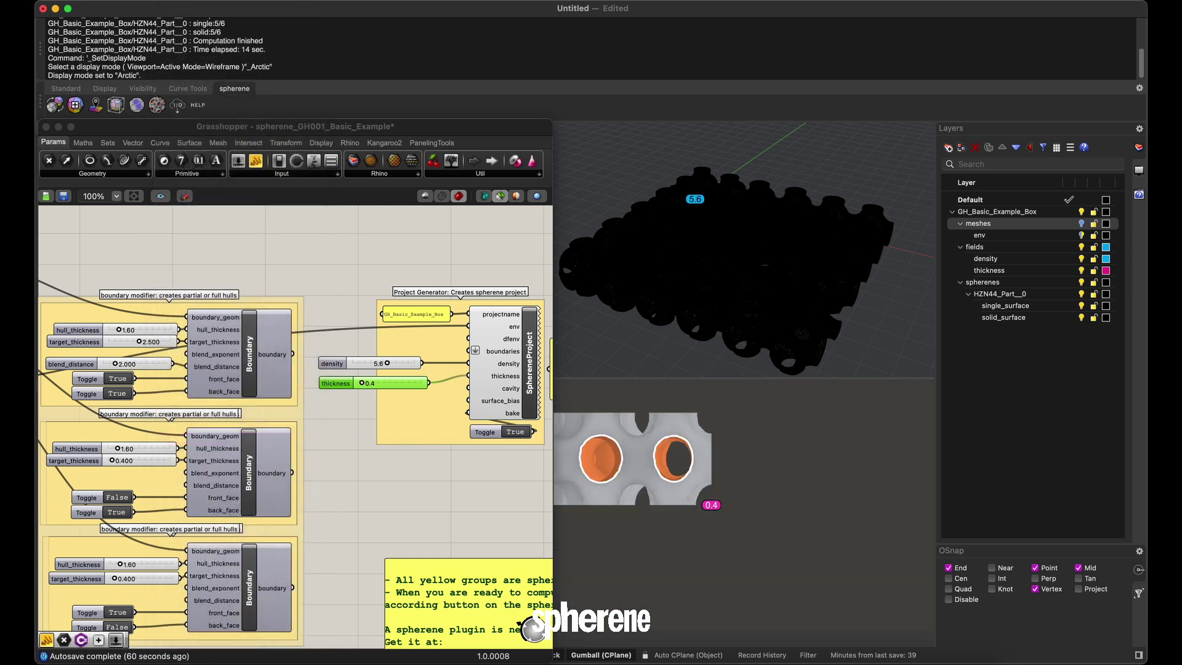
pyautogui.click(191, 3)
pyautogui.click(246, 295)
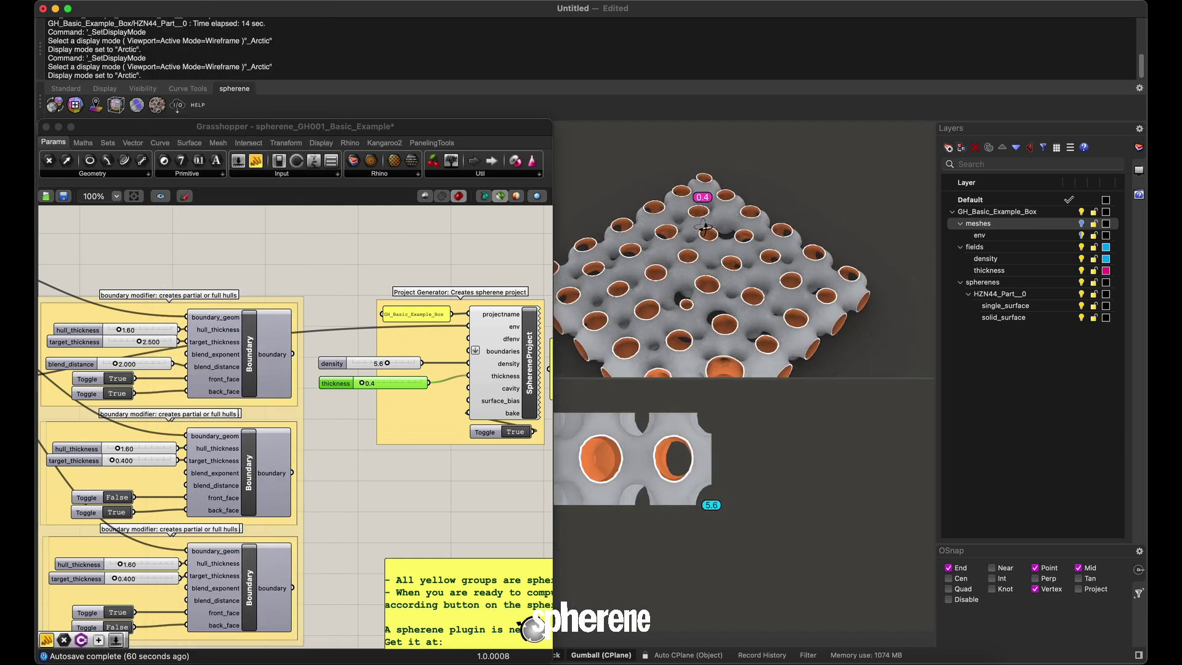
pyautogui.scroll(-3, 757, 231)
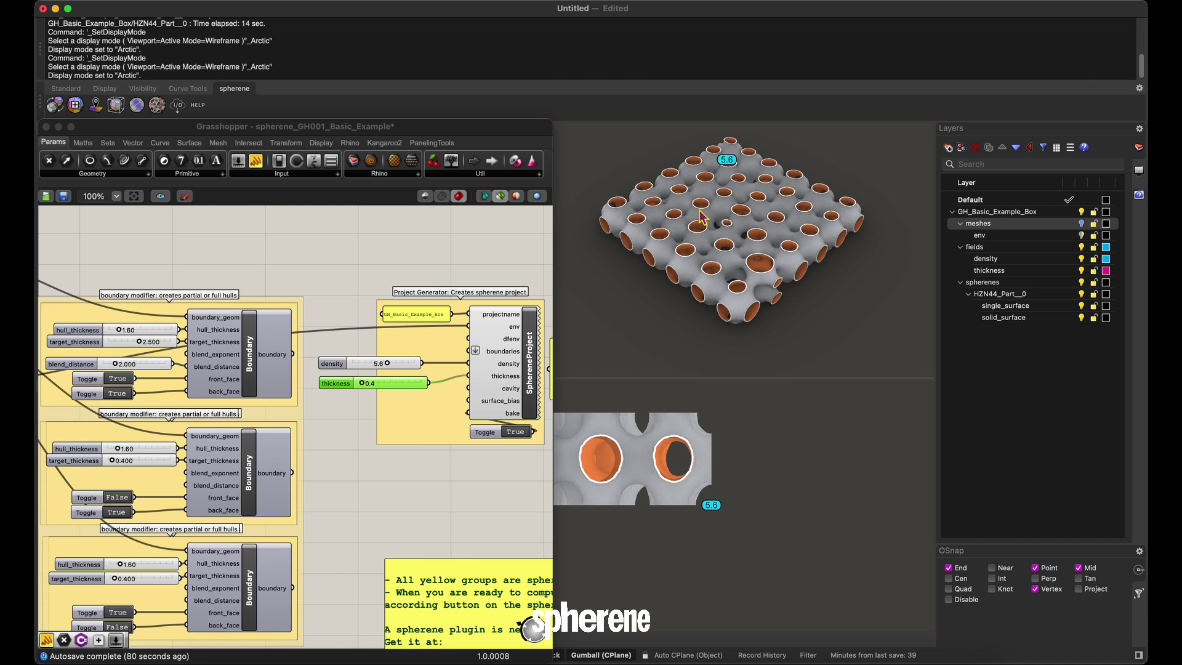
# Delete the density and thickness sliders and hide the HZN44_Part__0 lattice layer.
pyautogui.click(338, 367)
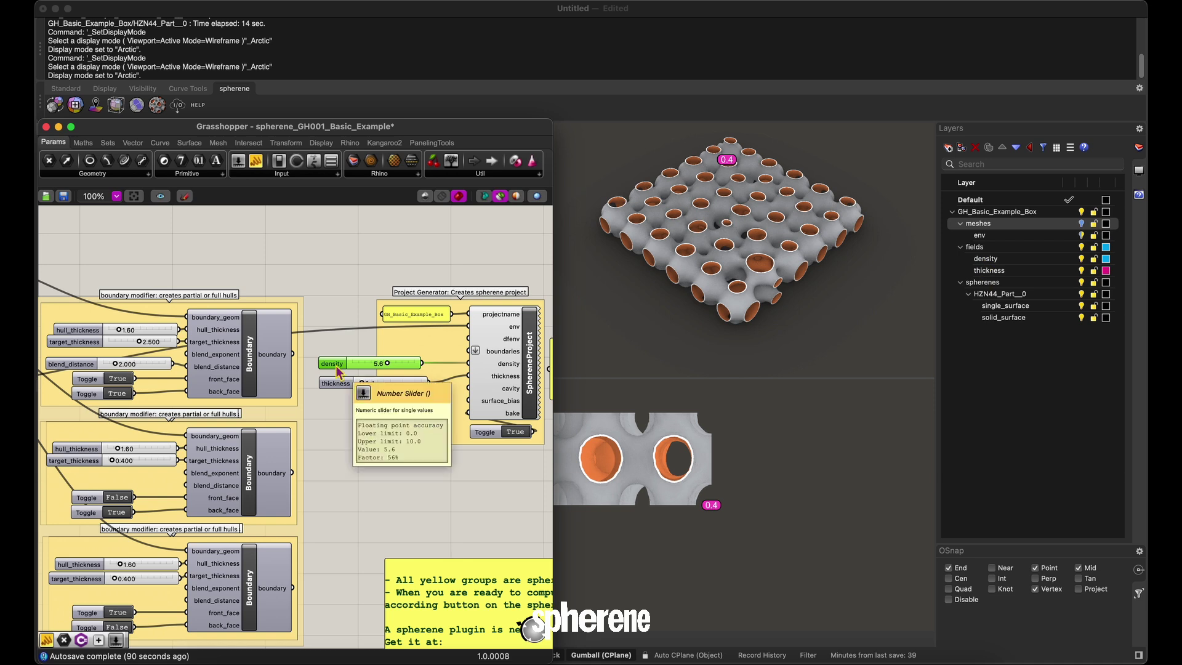
pyautogui.press('Delete')
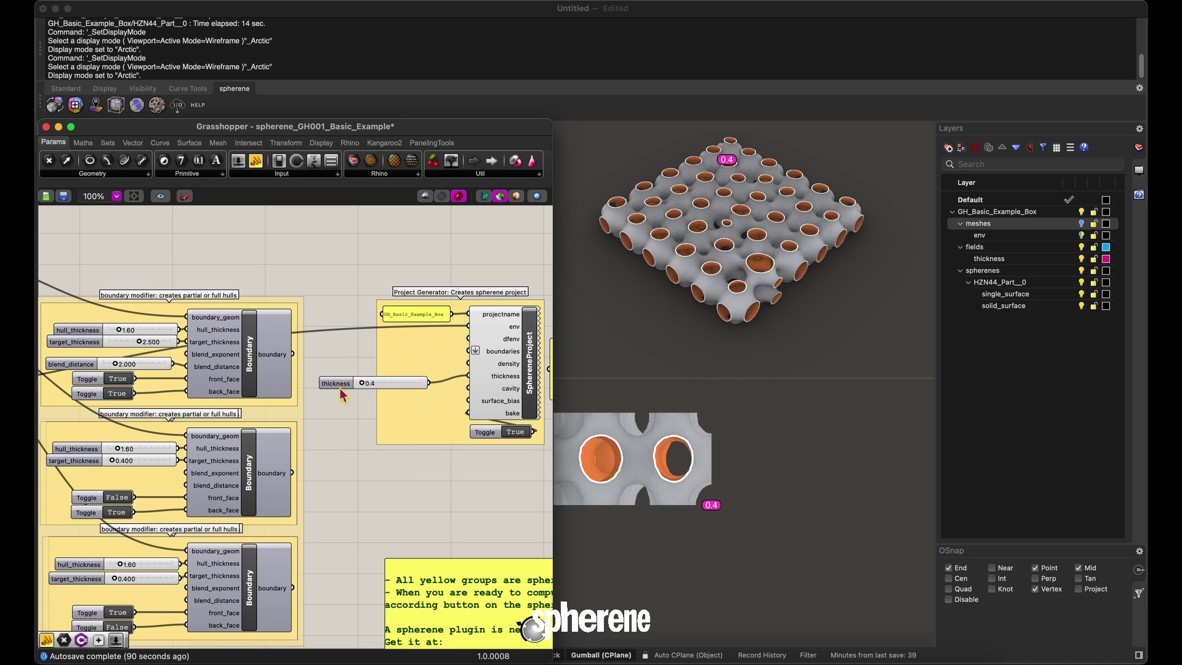
pyautogui.click(342, 384)
pyautogui.press('Delete')
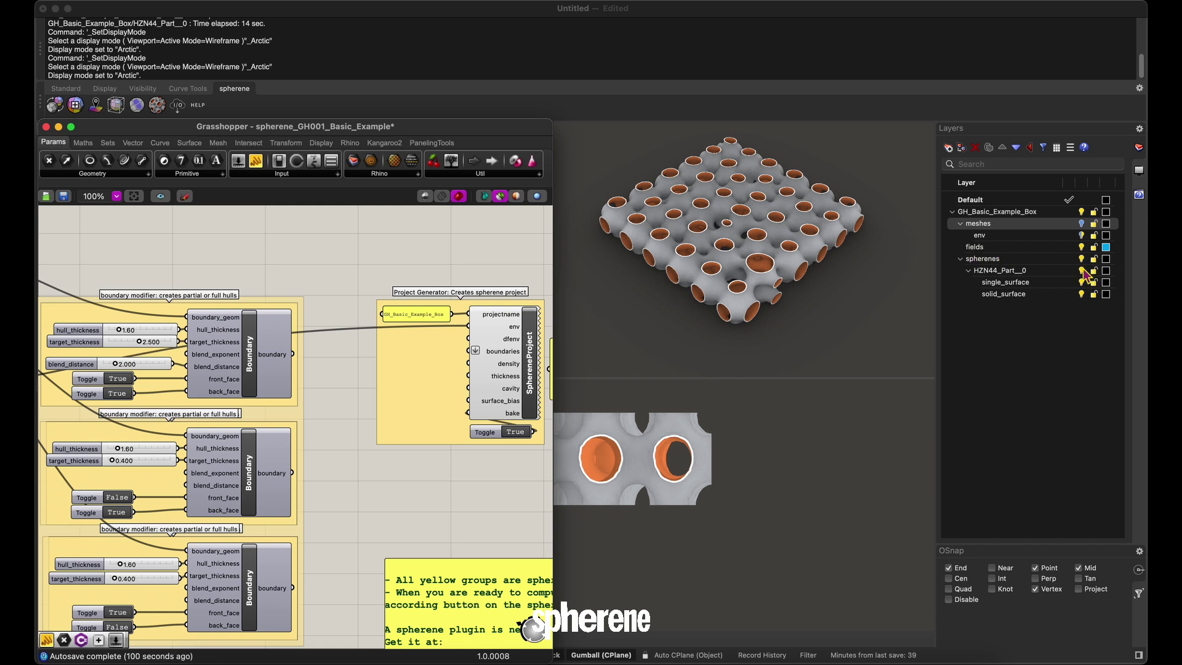
pyautogui.click(1017, 283)
pyautogui.click(1081, 271)
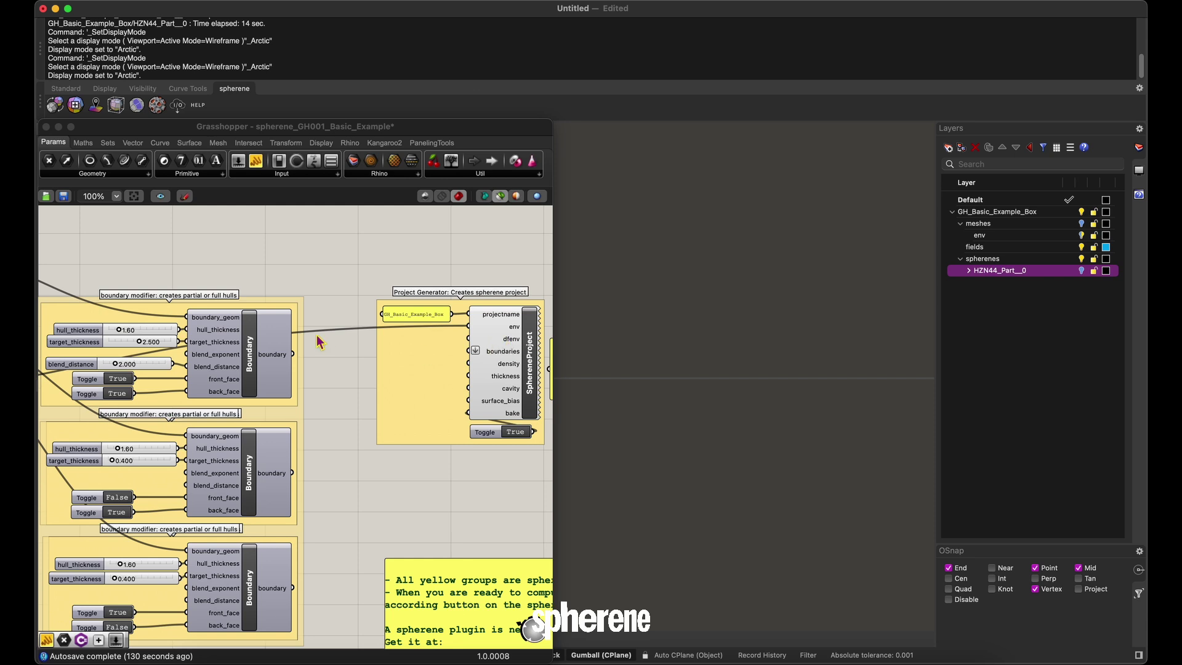
# Preview the source BoxRec, envelope mesh box and 1.18 X-scaled Scale NU box to compare them.
pyautogui.scroll(-5, 387, 363)
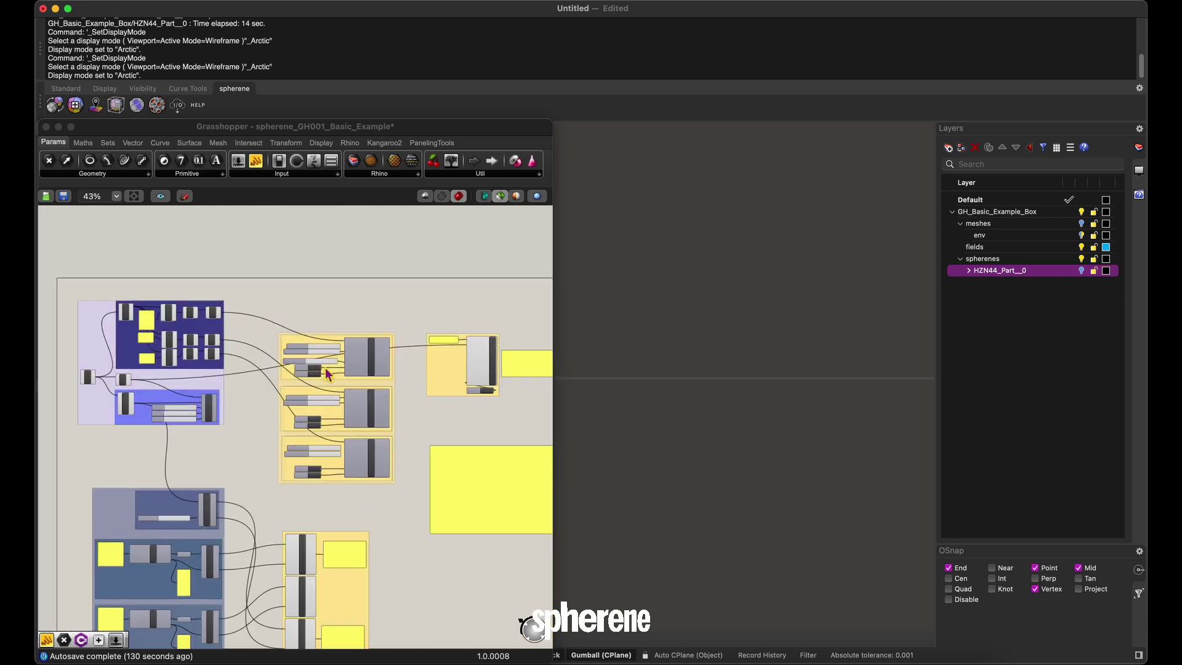
pyautogui.scroll(6, 176, 396)
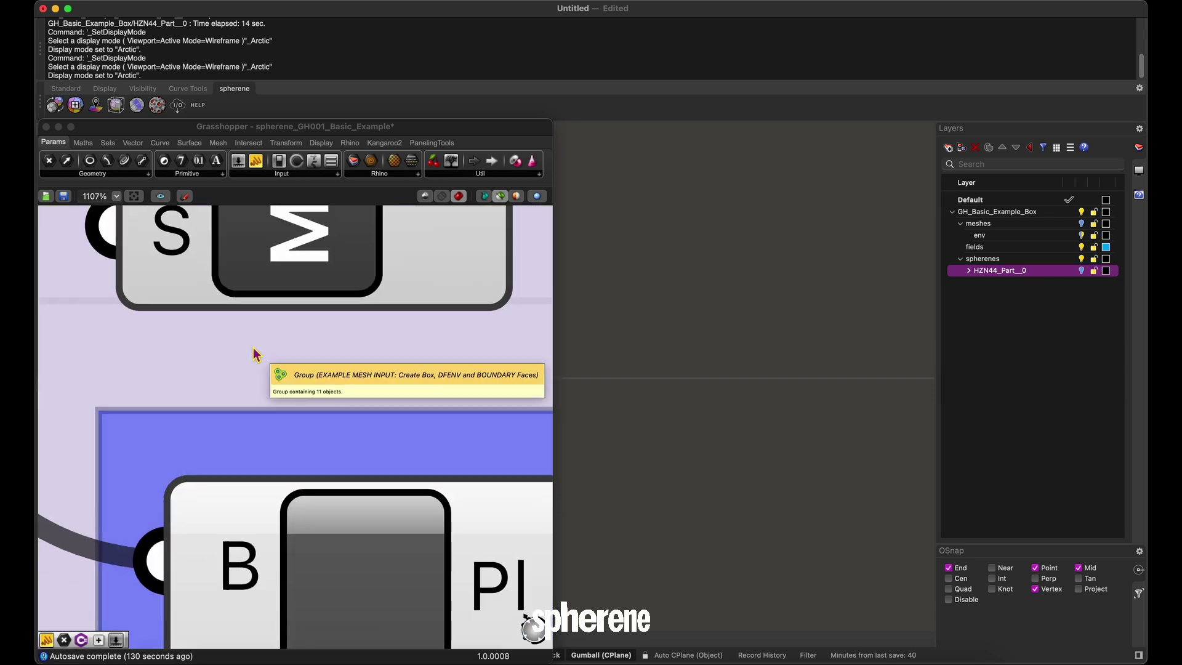
pyautogui.click(140, 311)
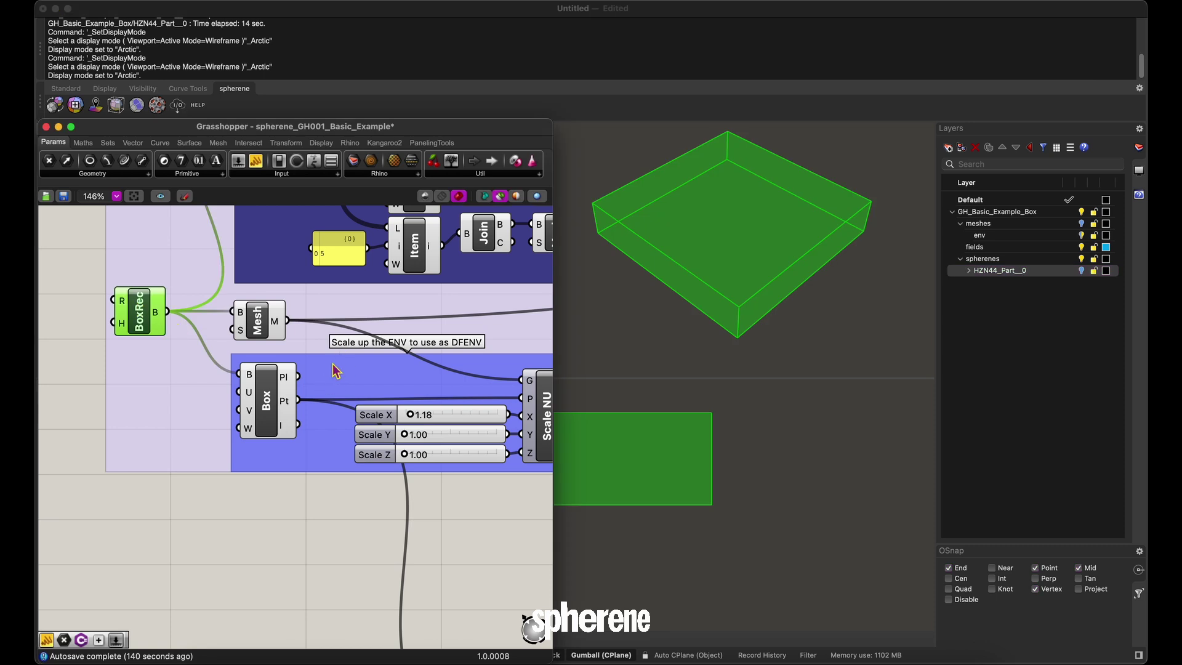
pyautogui.moveTo(354, 332); pyautogui.dragTo(302, 341, button='right')
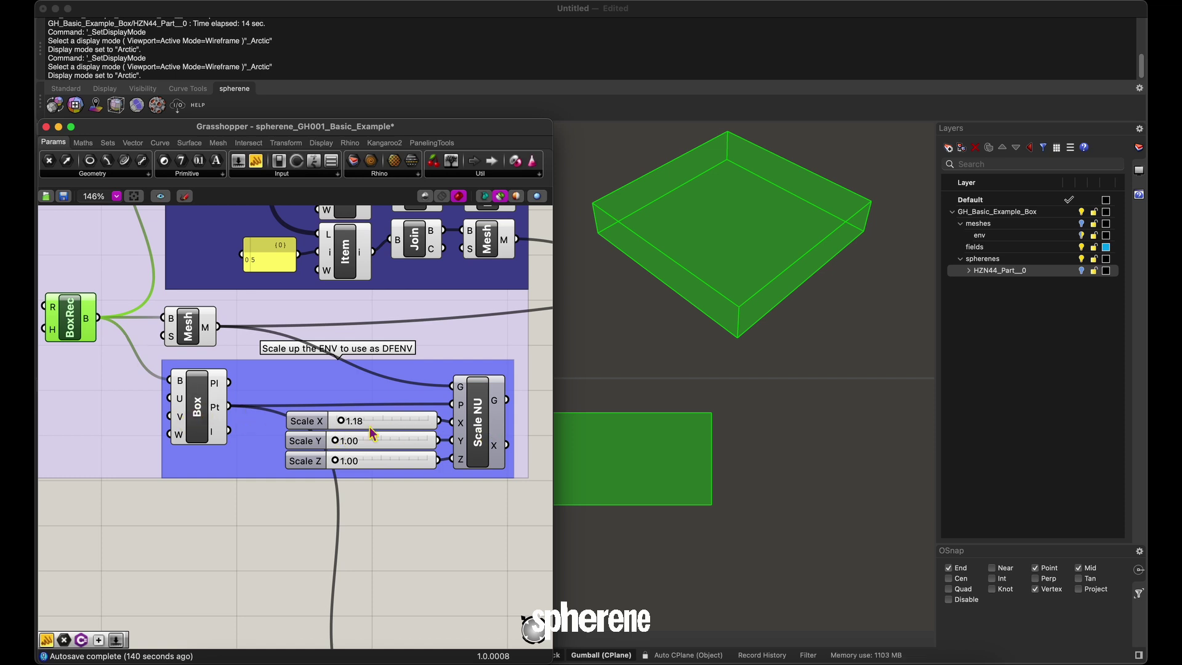
pyautogui.click(486, 422)
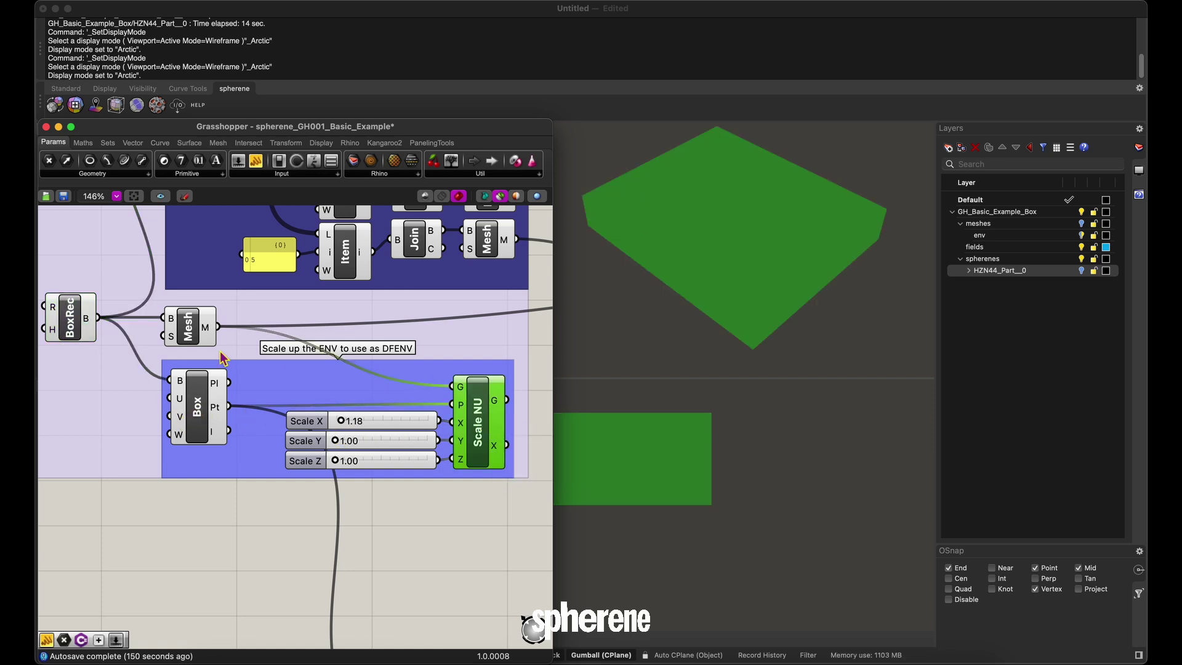
pyautogui.click(188, 326)
pyautogui.click(480, 425)
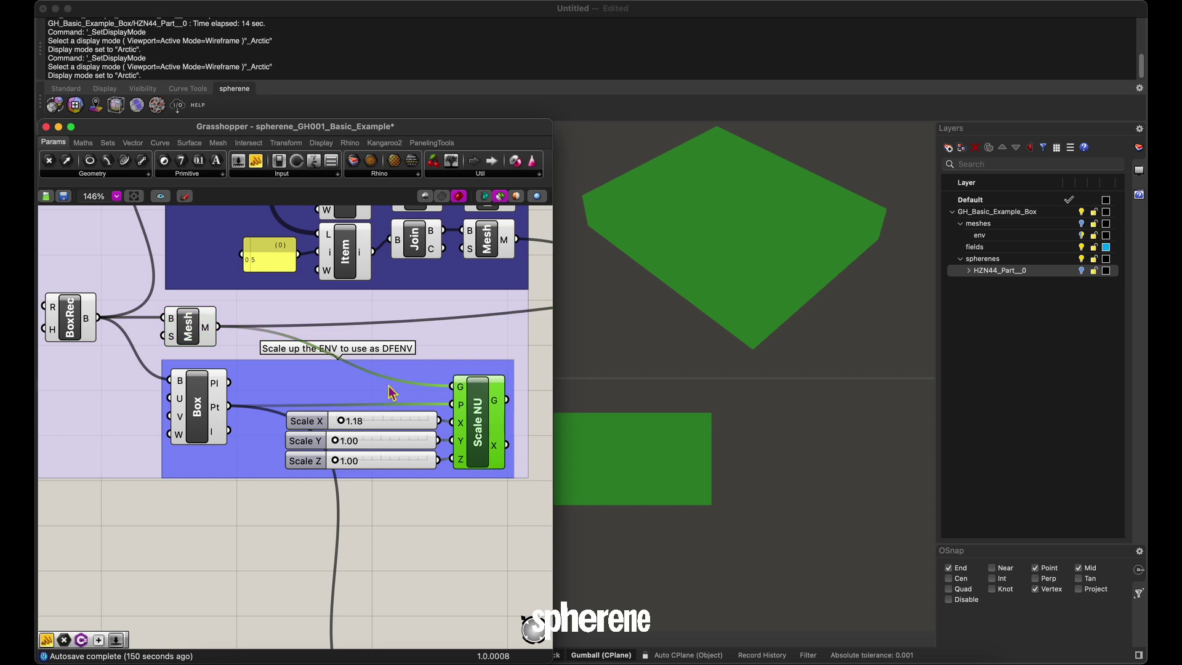
pyautogui.click(190, 327)
pyautogui.click(870, 335)
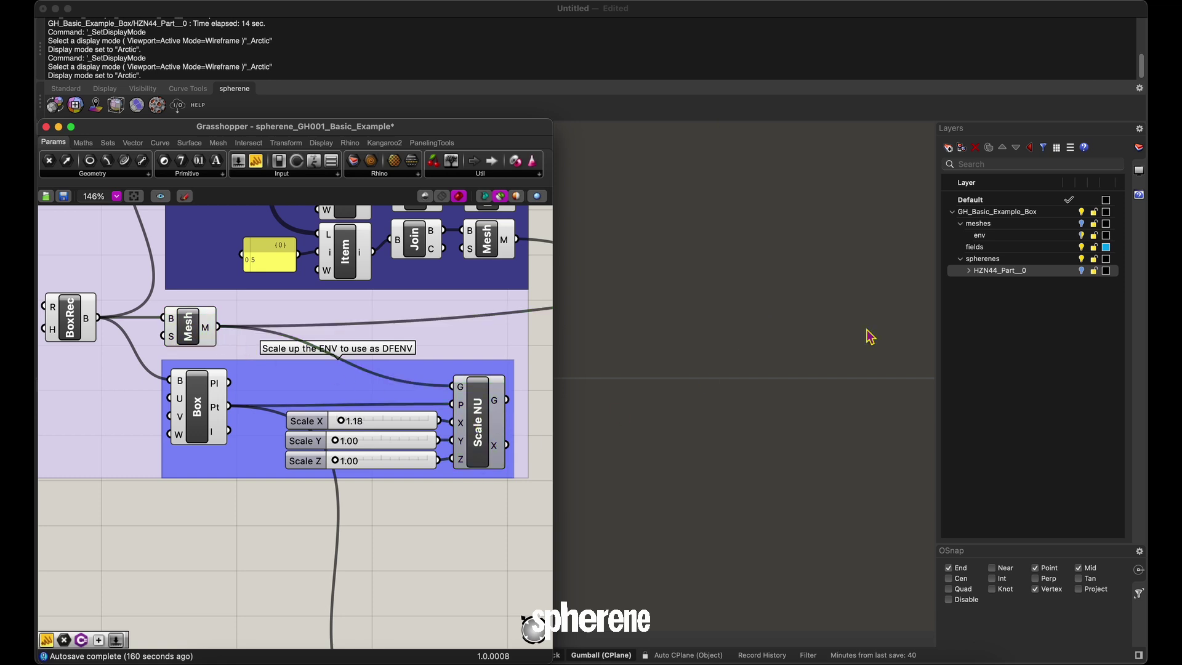
# Turn the HZN44_Part__0 layer back on and preview the scaled box around the lattice.
pyautogui.click(1081, 271)
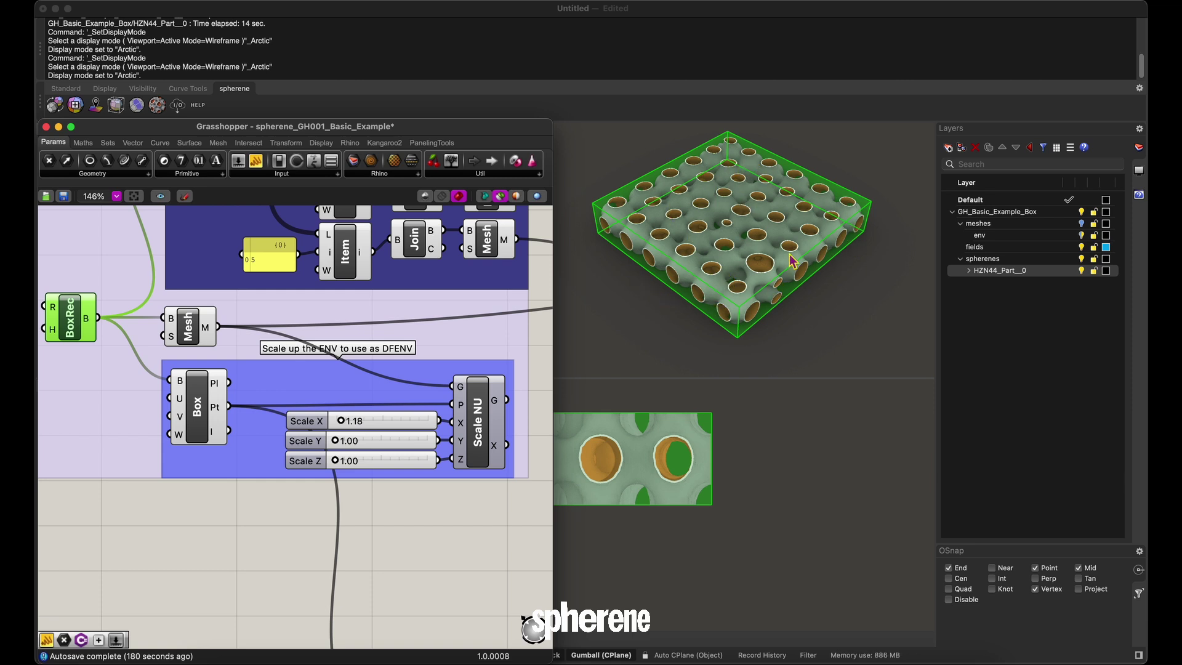
pyautogui.click(485, 420)
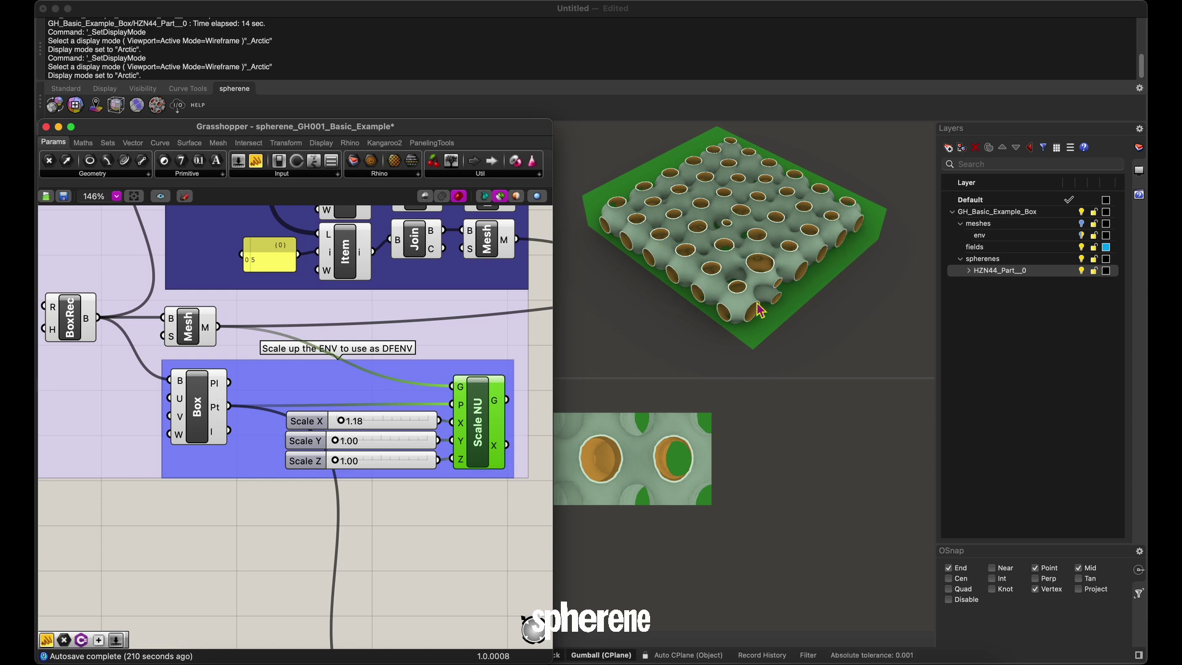
pyautogui.scroll(-3, 402, 398)
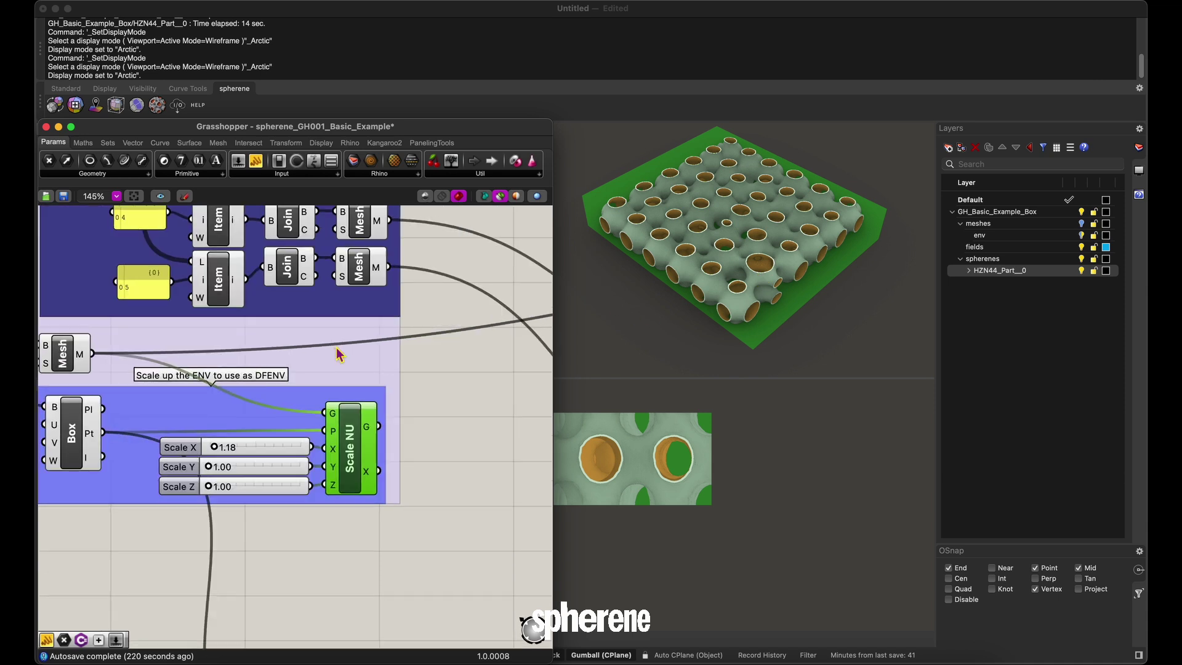
# Wire Scale NU's scaled box into SphereneProject's dfenv input, checking the new dfenv mesh layer.
pyautogui.moveTo(401, 398); pyautogui.dragTo(226, 408, button='right')
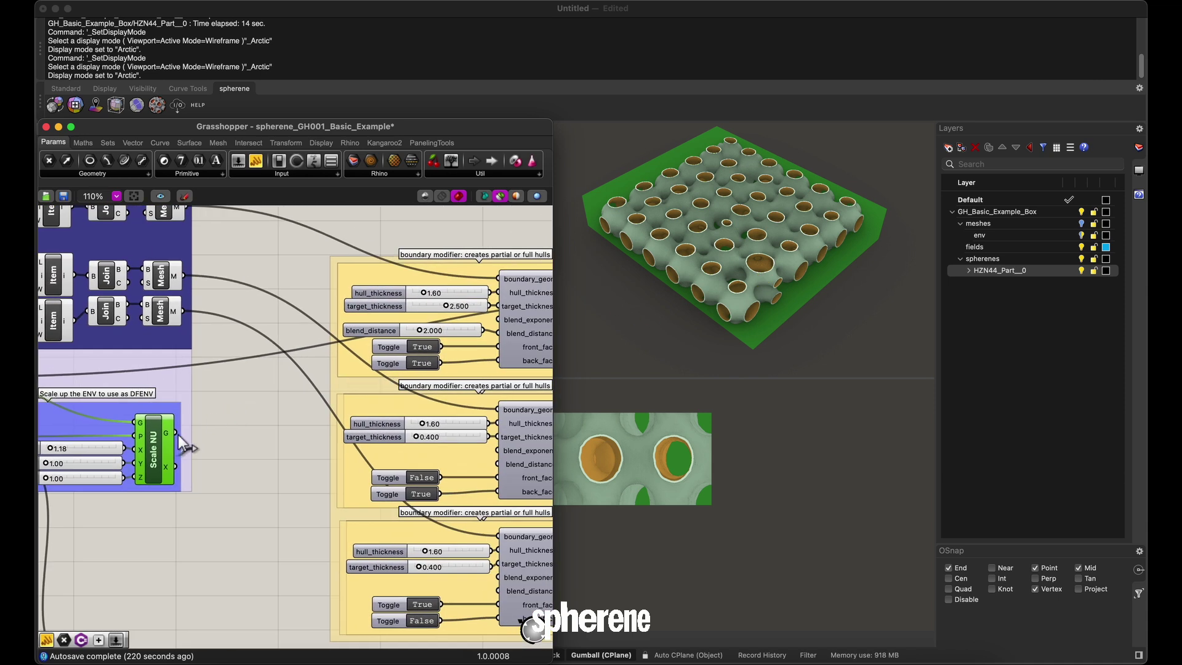
pyautogui.moveTo(176, 432); pyautogui.dragTo(246, 421)
pyautogui.moveTo(539, 306); pyautogui.dragTo(464, 306)
pyautogui.click(1081, 235)
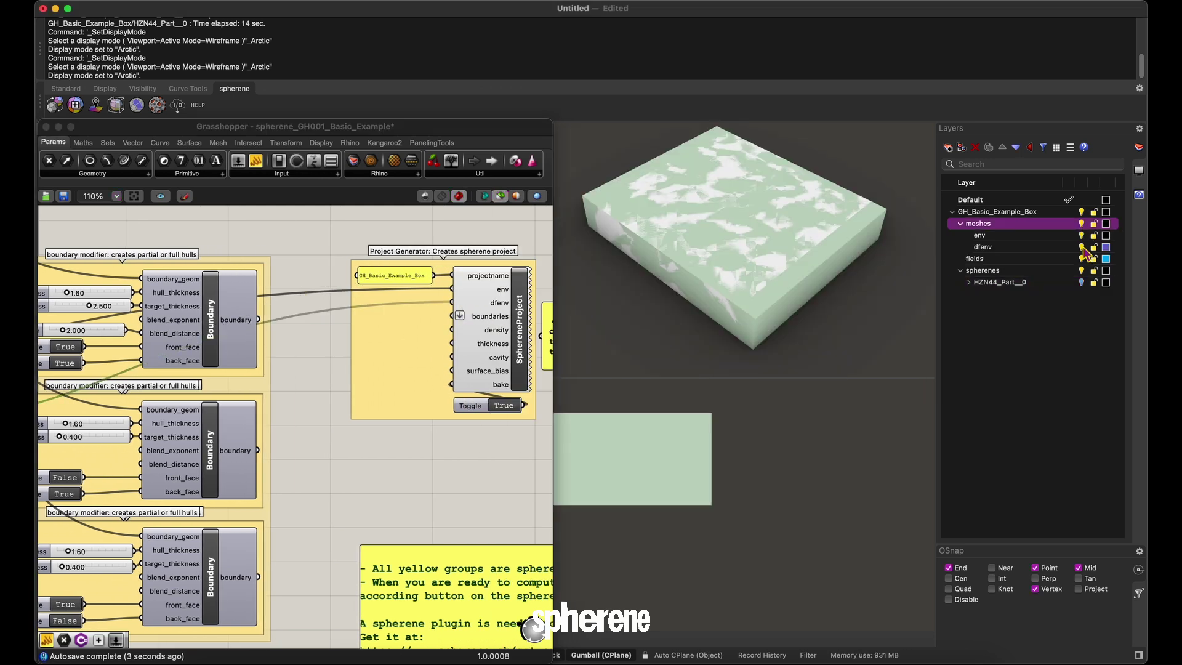
pyautogui.click(1085, 247)
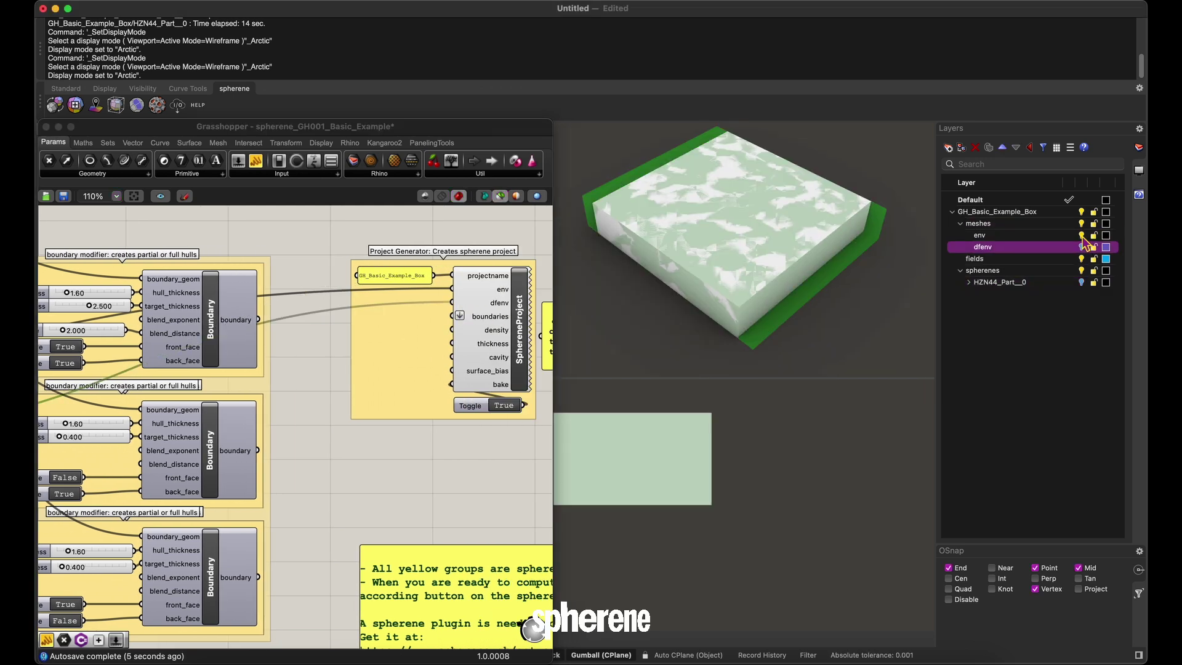
pyautogui.click(1081, 235)
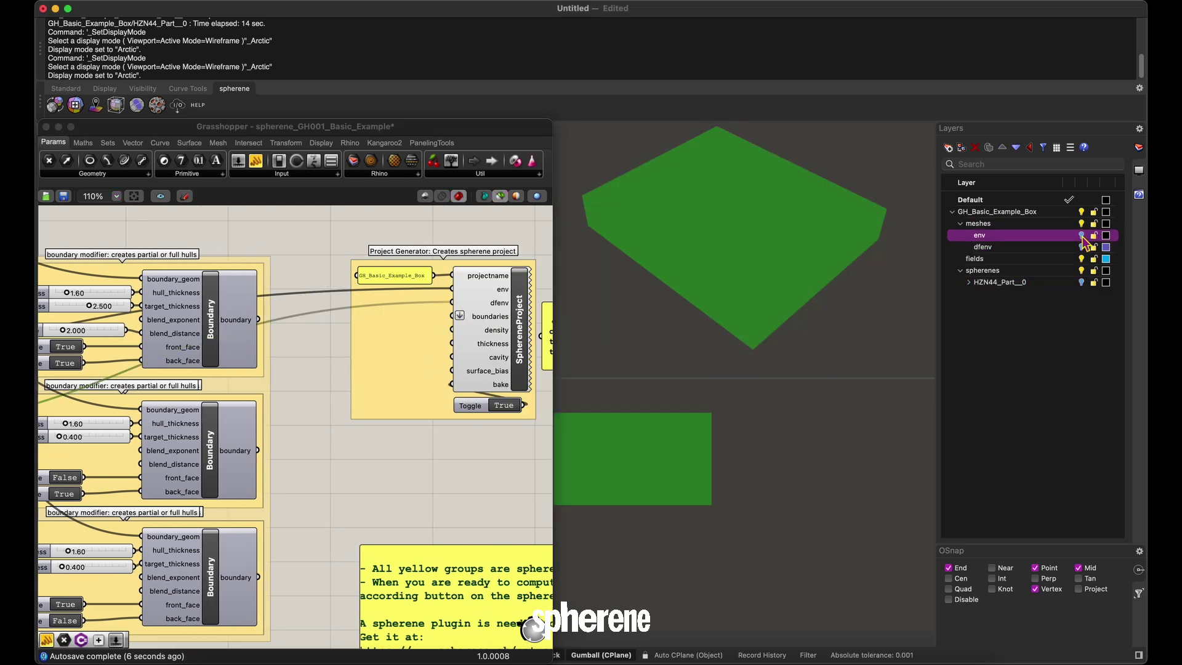
# Run sphe_compute and dismiss the resulting Density Field Missing error.
pyautogui.click(157, 105)
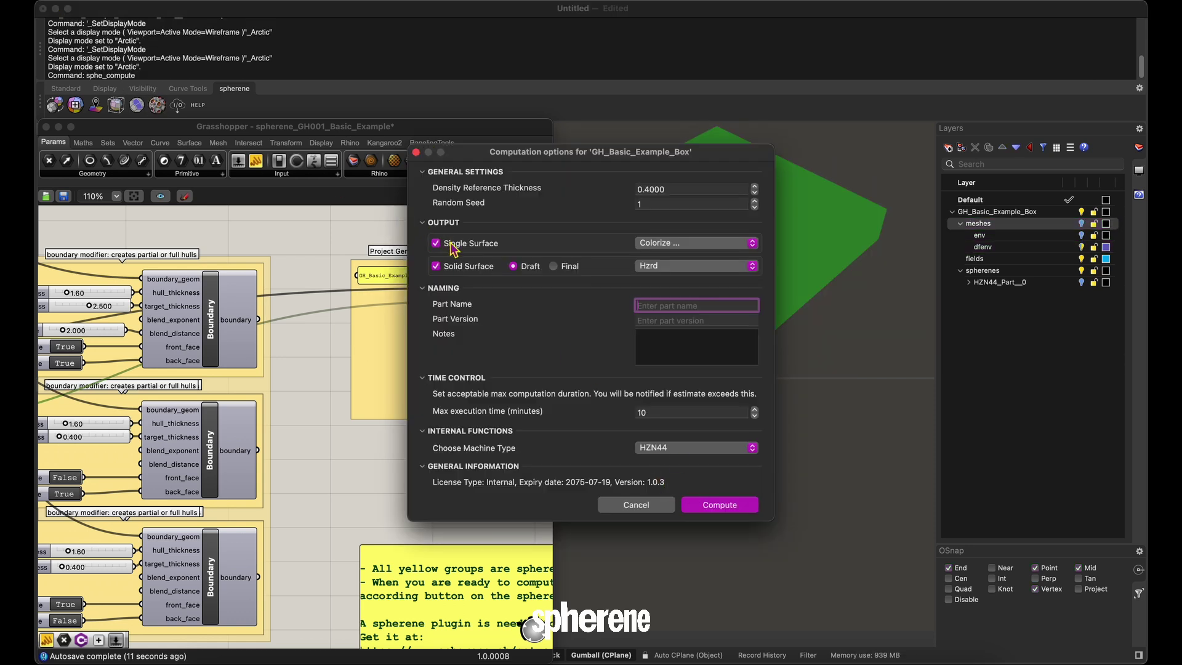
pyautogui.click(717, 504)
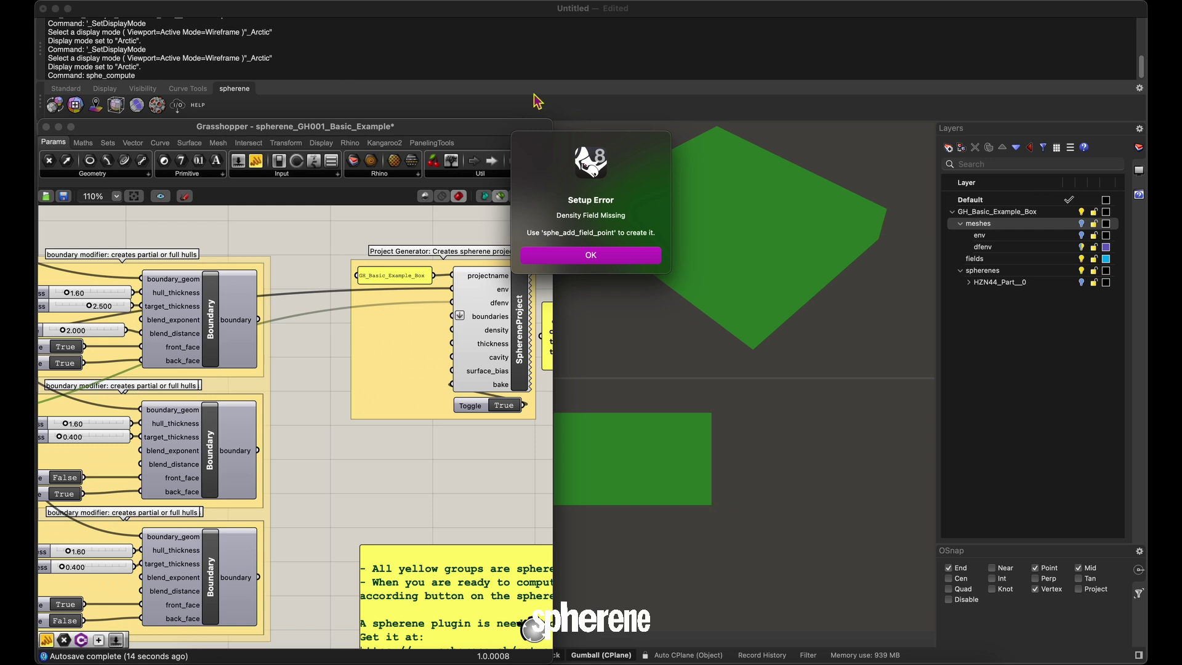
pyautogui.click(601, 256)
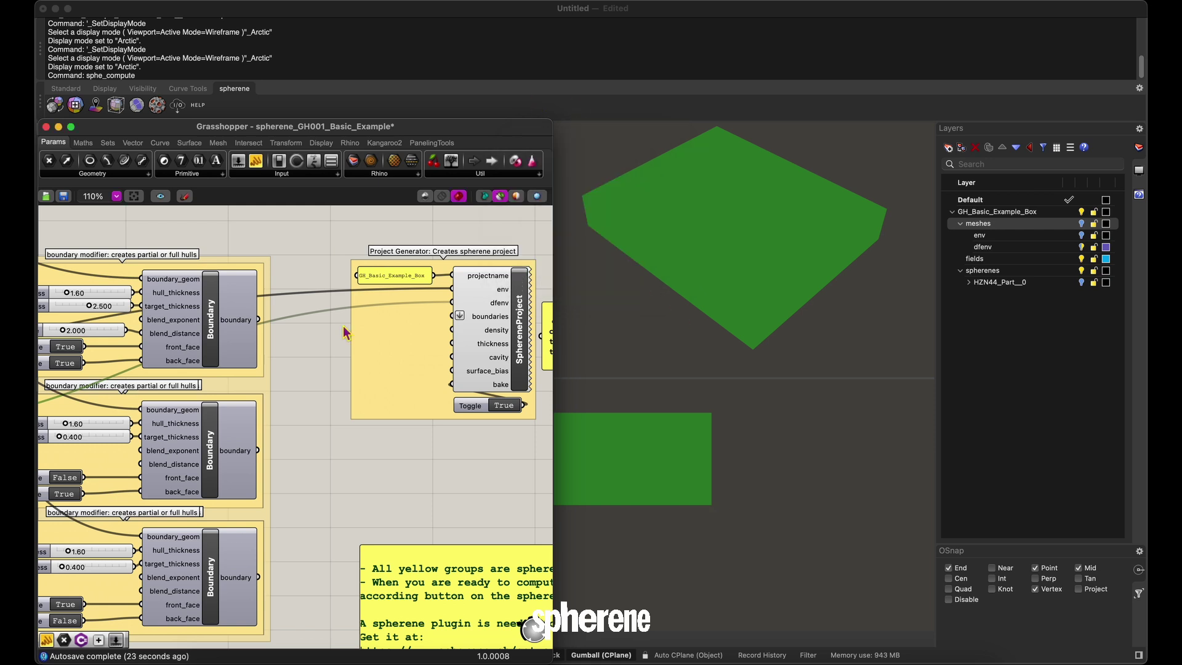
# Add number sliders of 5.6 and 0.4 and wire them into the density and thickness inputs.
pyautogui.doubleClick(327, 343)
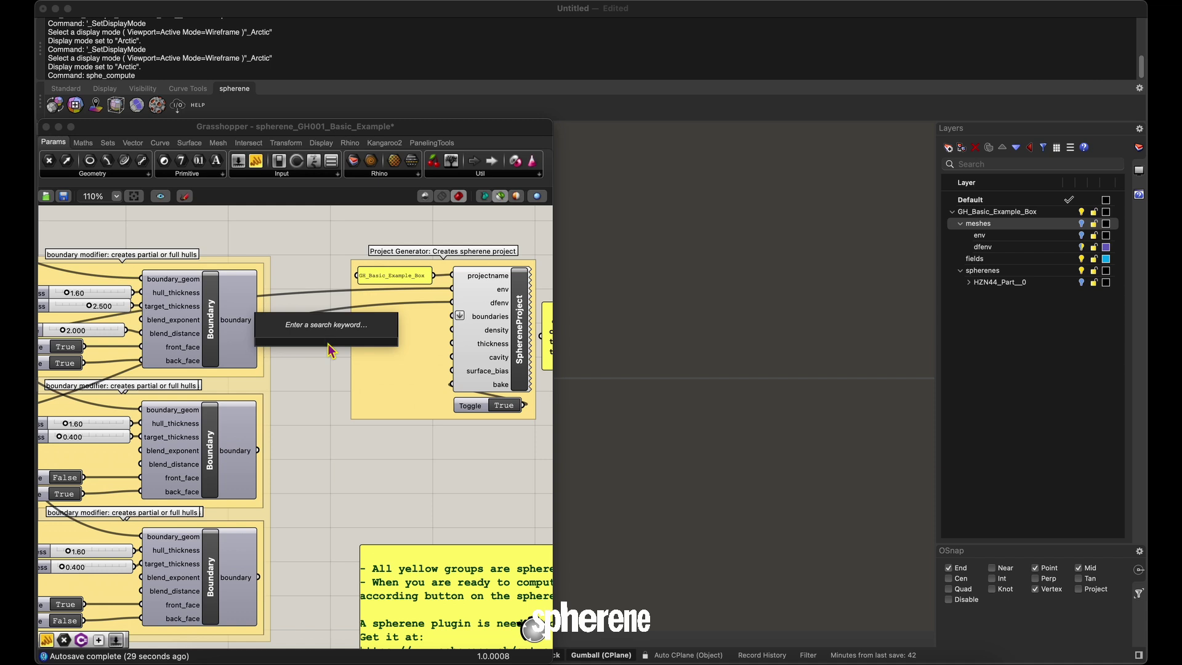
pyautogui.write('slider')
pyautogui.press('Return')
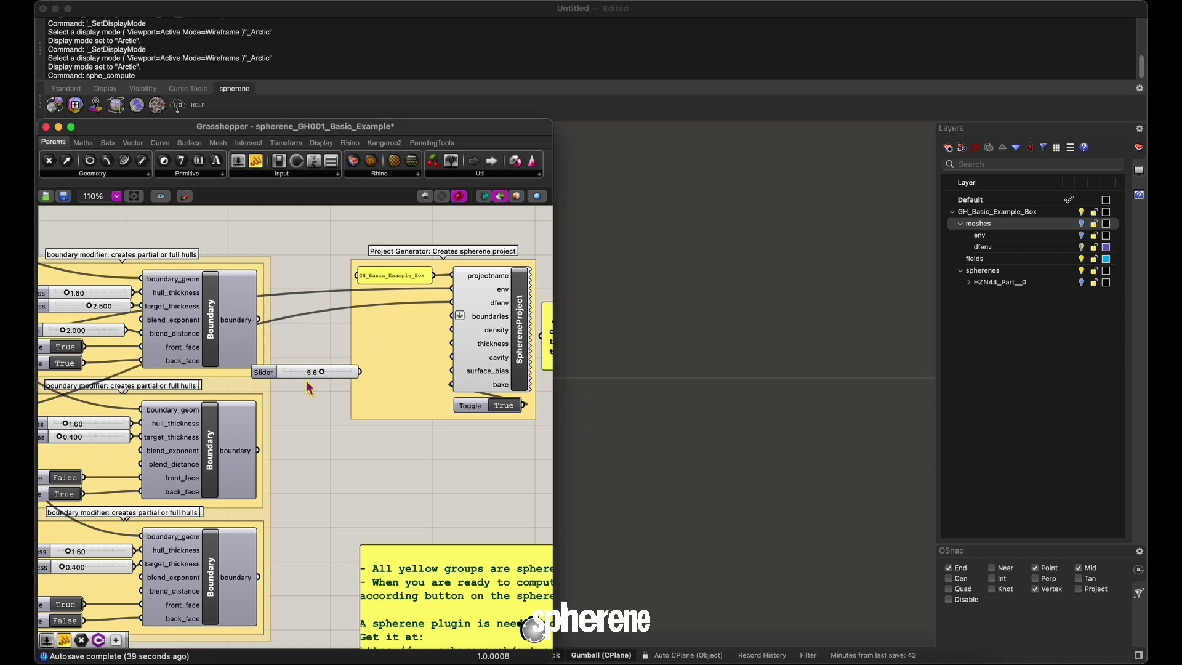
pyautogui.doubleClick(321, 406)
pyautogui.write('0')
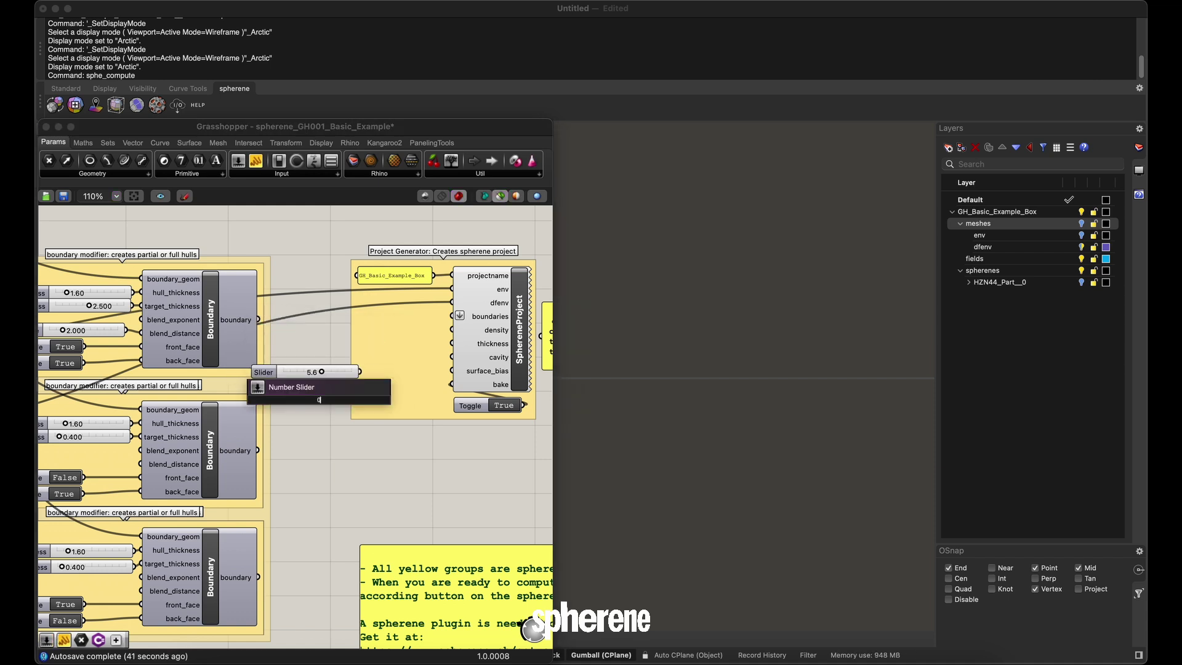
pyautogui.write('.4')
pyautogui.press('Return')
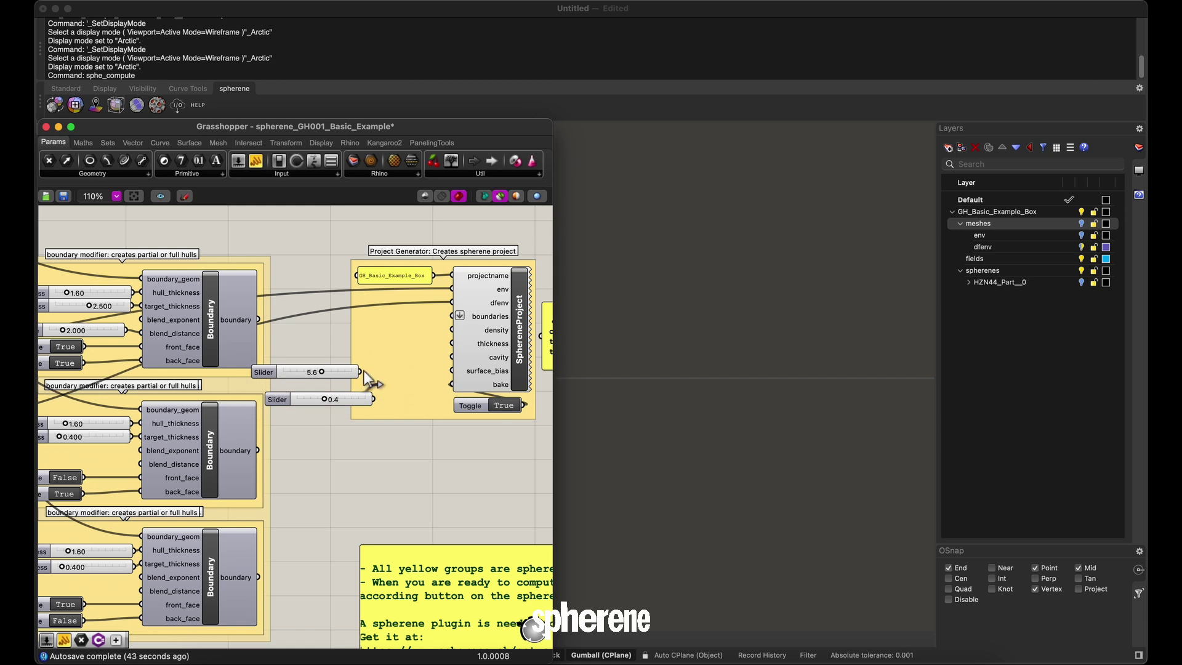
pyautogui.moveTo(364, 370); pyautogui.dragTo(340, 391)
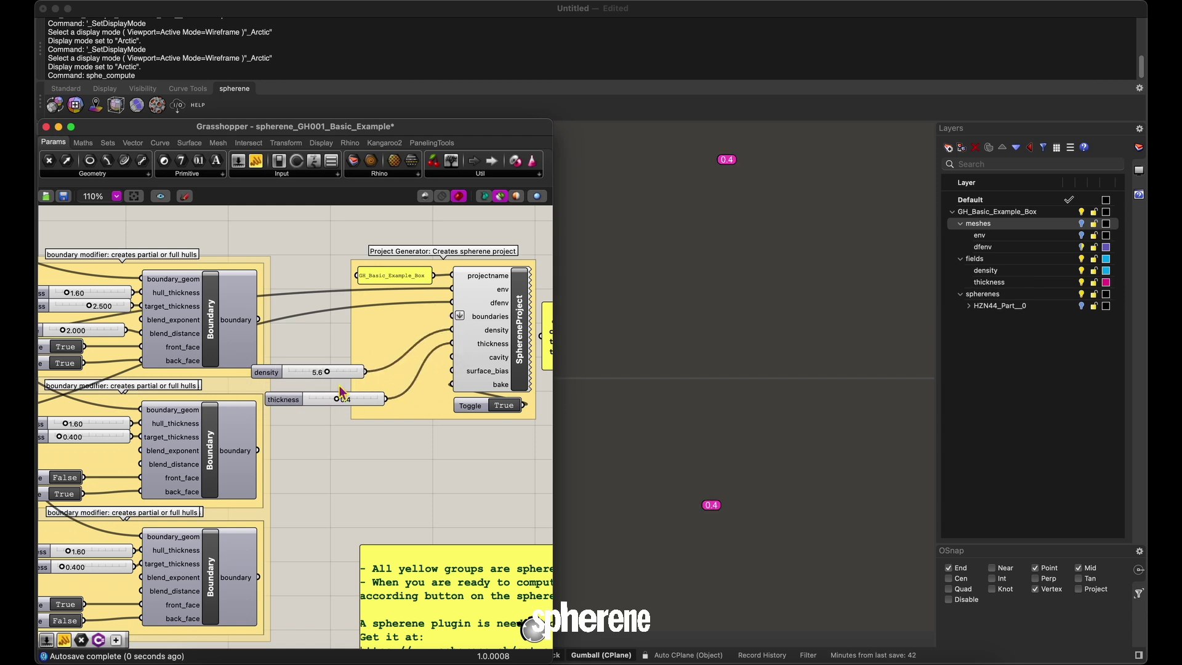
pyautogui.click(158, 109)
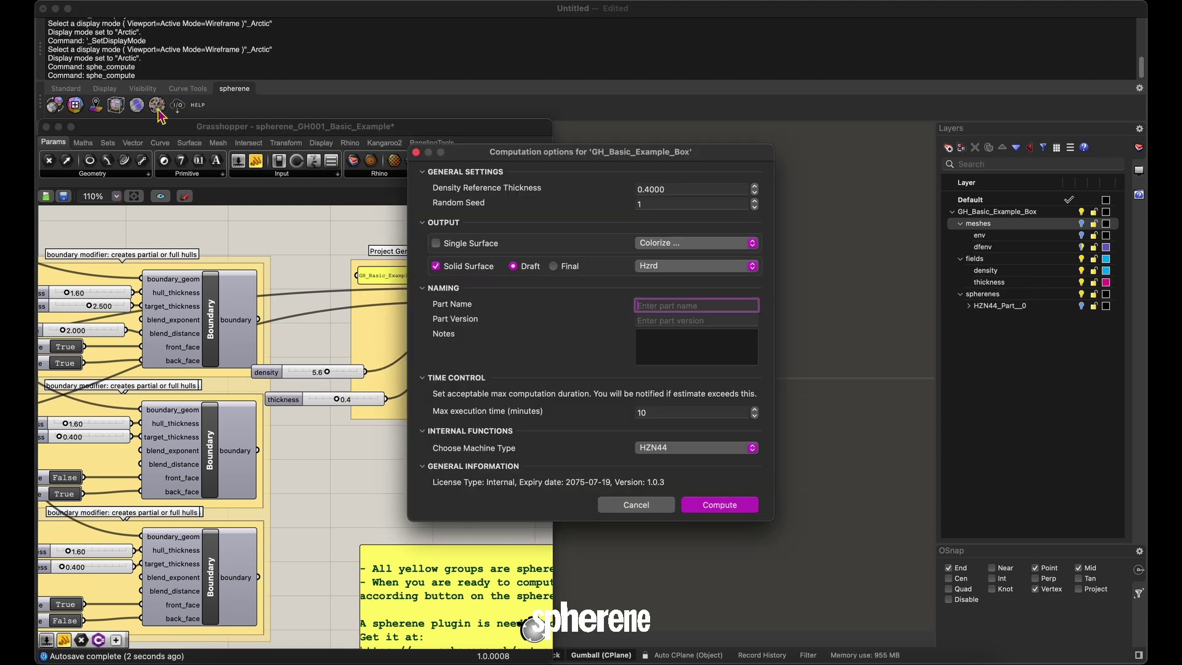
pyautogui.click(721, 504)
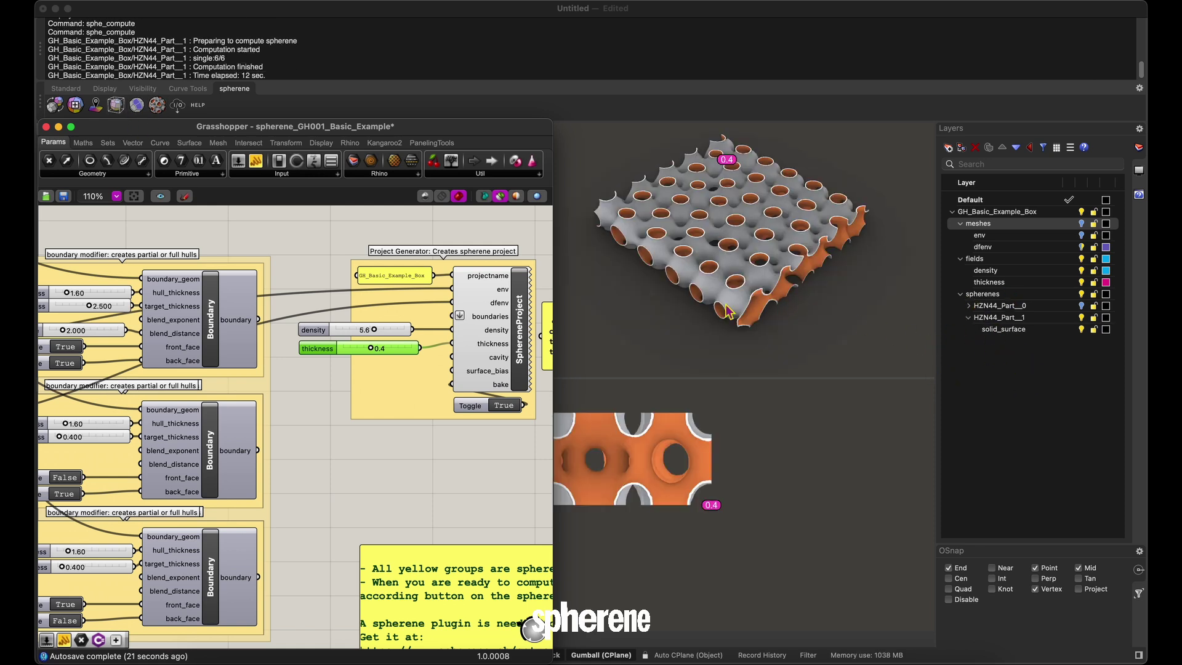
pyautogui.hscroll(-15, 311, 414)
pyautogui.scroll(-2, 310, 414)
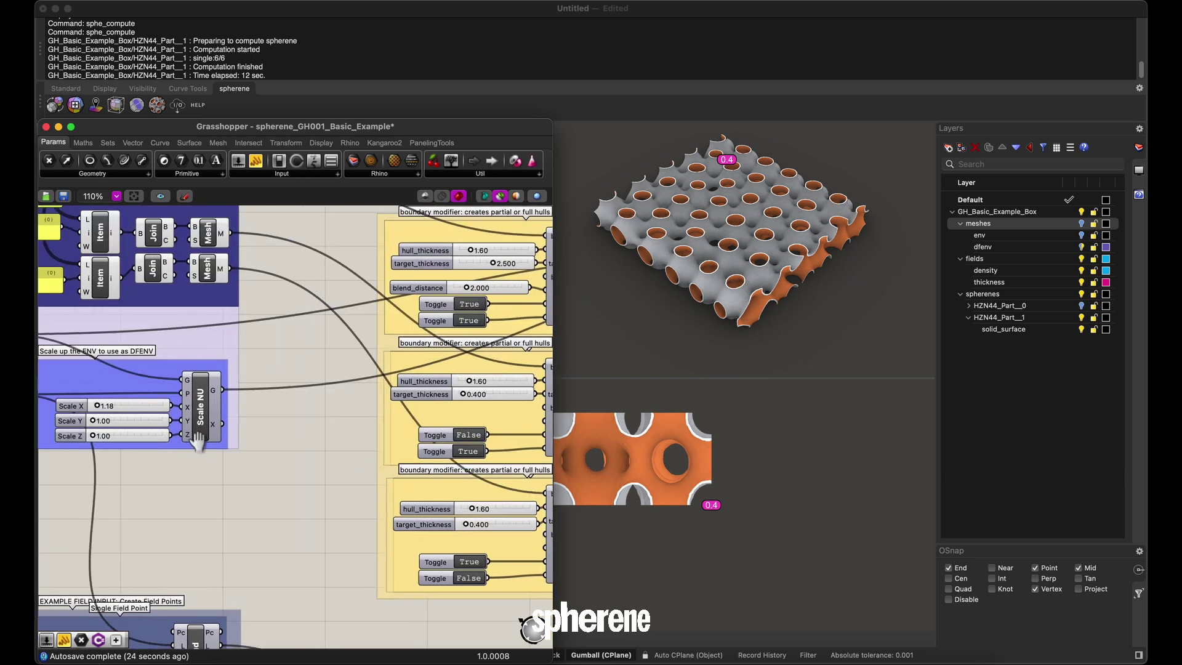
pyautogui.click(321, 403)
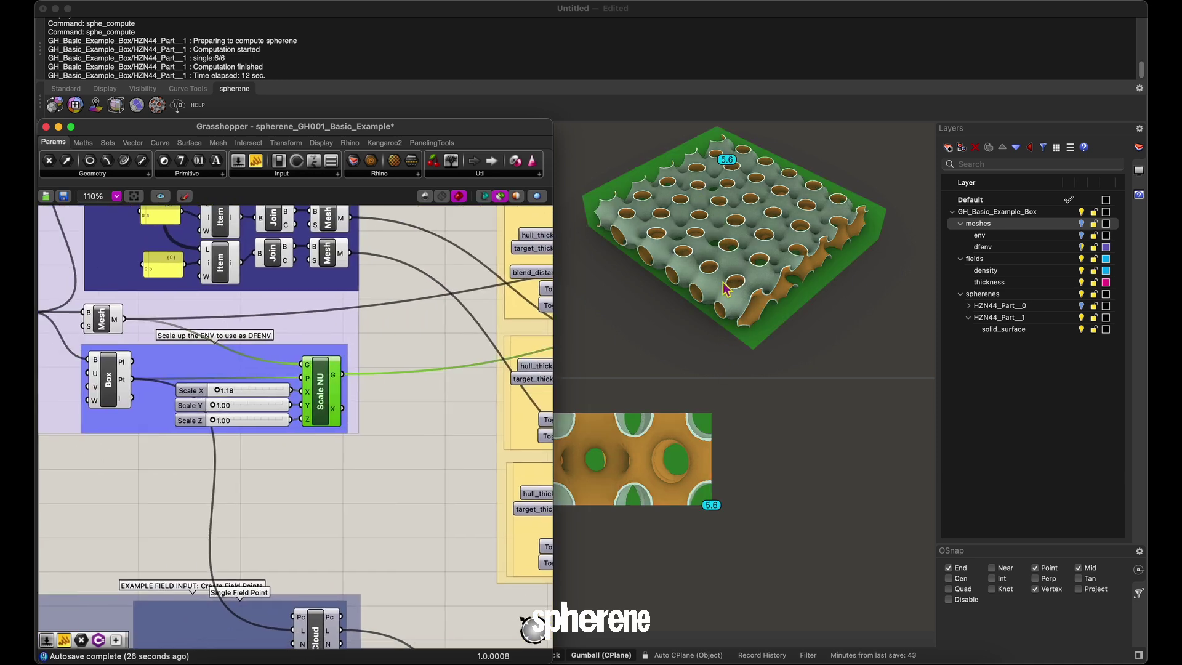
pyautogui.moveTo(726, 333); pyautogui.dragTo(837, 226, button='right')
pyautogui.moveTo(773, 295); pyautogui.dragTo(854, 234, button='right')
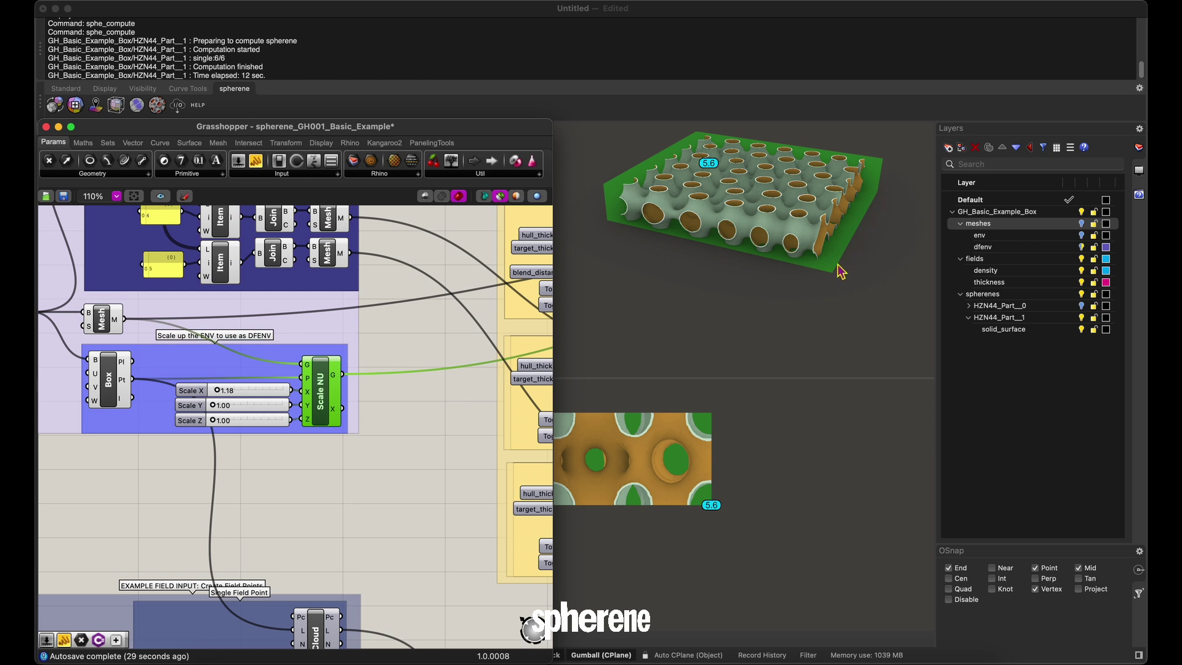
pyautogui.click(152, 341)
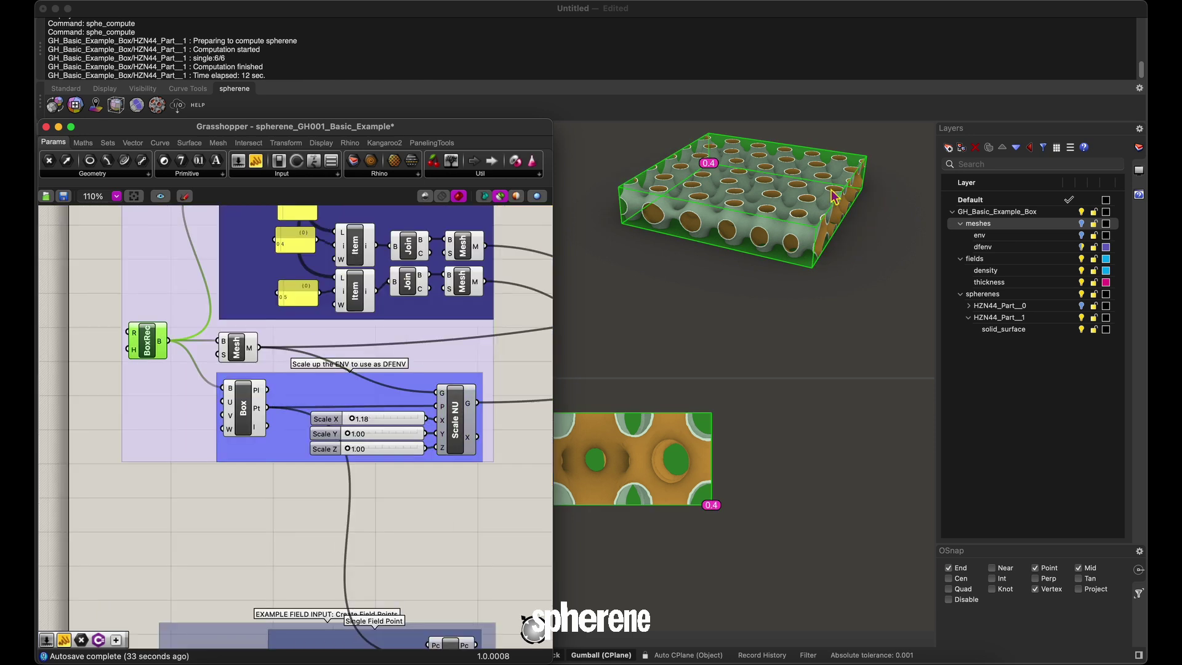
pyautogui.moveTo(834, 197); pyautogui.dragTo(812, 207, button='right')
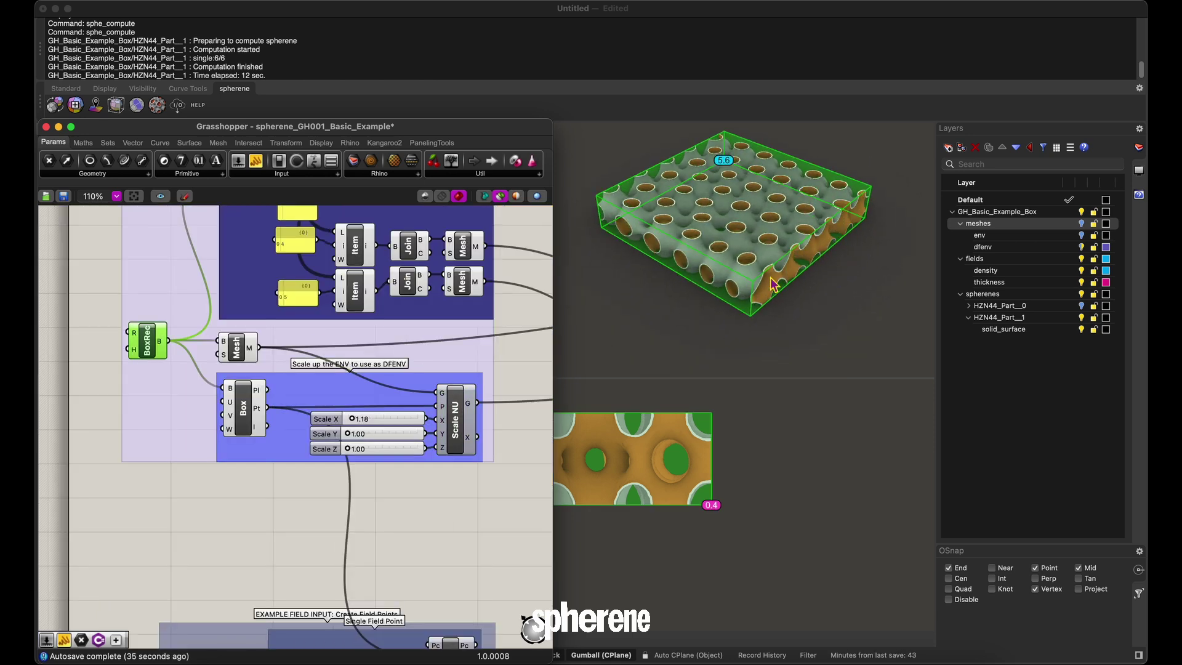
pyautogui.moveTo(683, 287); pyautogui.dragTo(782, 237, button='right')
pyautogui.moveTo(845, 172); pyautogui.dragTo(671, 256, button='right')
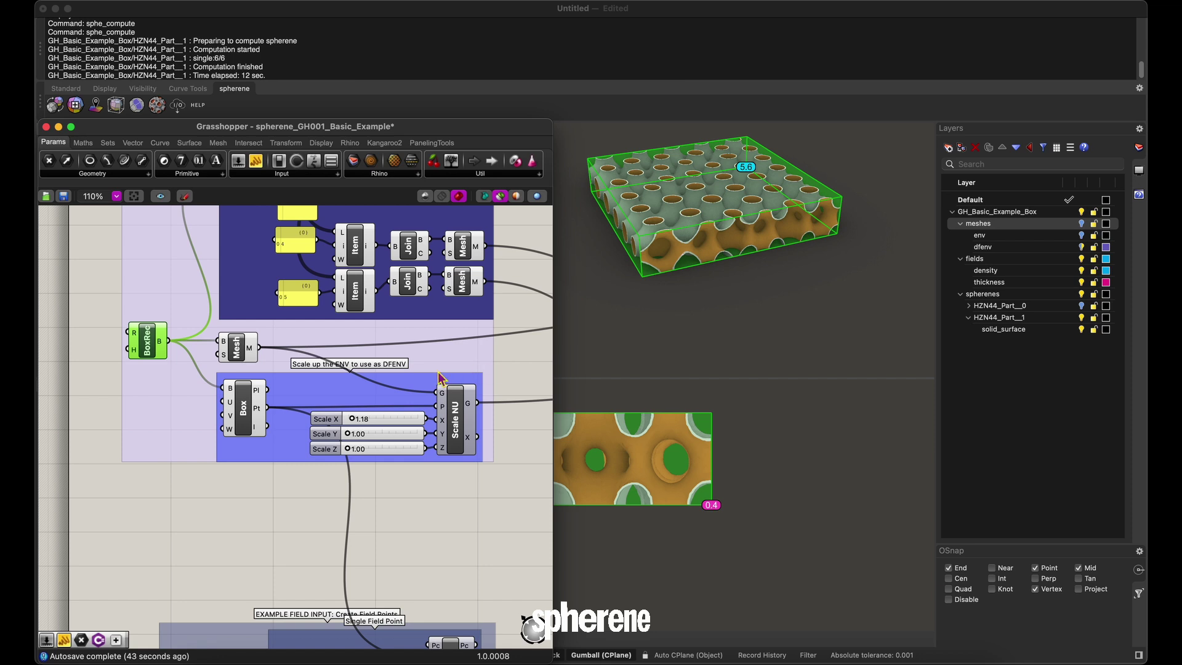
pyautogui.scroll(-2, 345, 390)
# Hide the computed lattice layer HZN44_Part__1.
pyautogui.moveTo(477, 369); pyautogui.dragTo(345, 394, button='right')
pyautogui.click(382, 396)
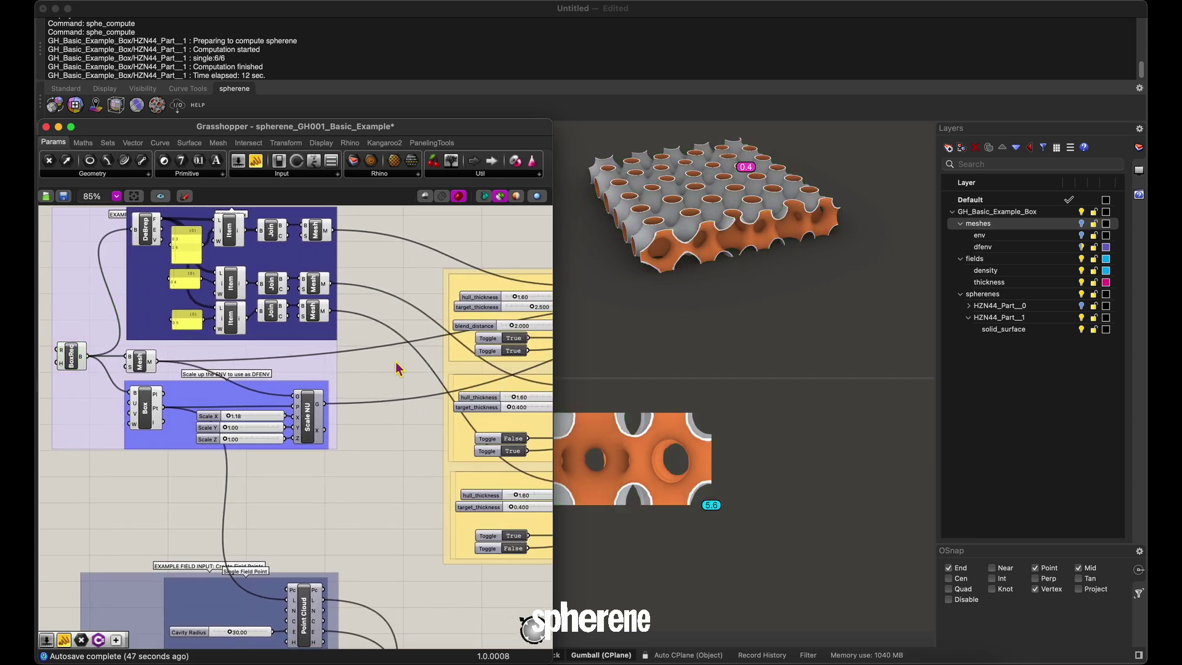
pyautogui.click(1089, 328)
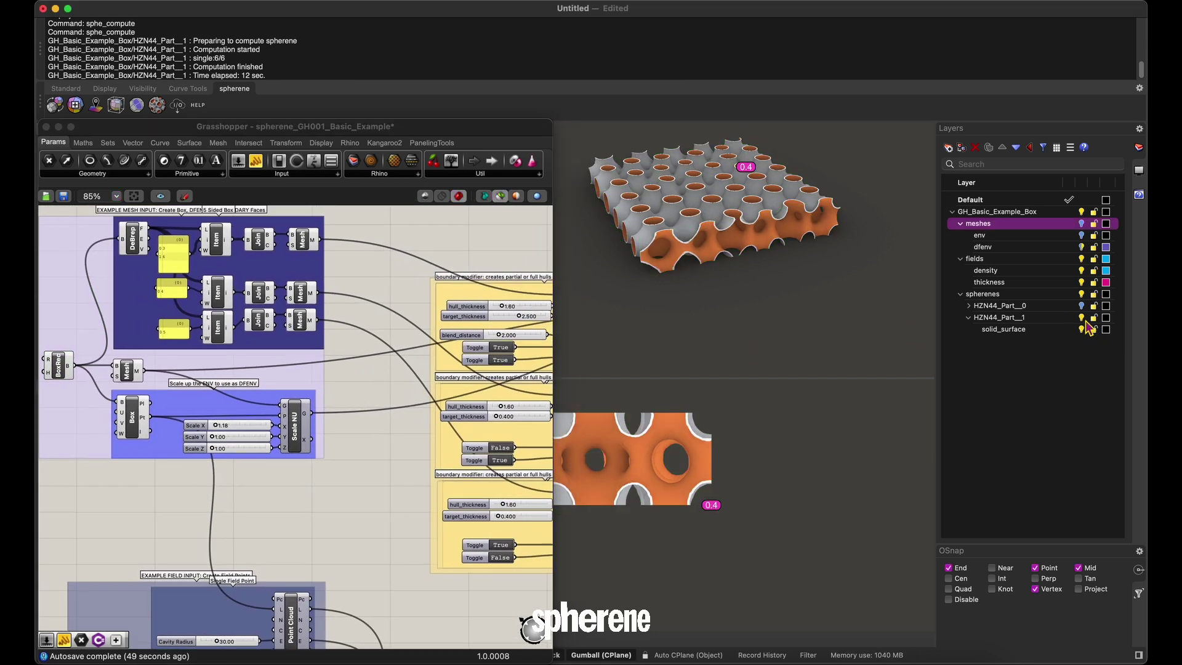
pyautogui.click(1087, 318)
# Preview each Debrep Item's extracted box faces in turn, then all together as the whole box.
pyautogui.hscroll(10, 311, 414)
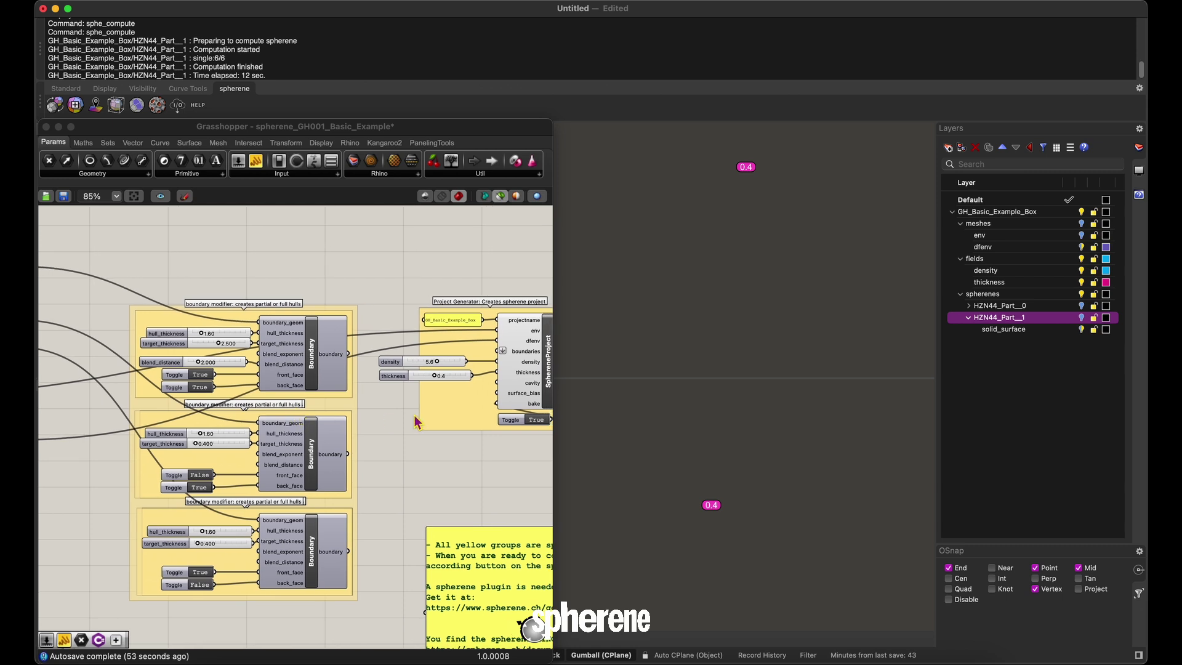
pyautogui.scroll(-3, 406, 403)
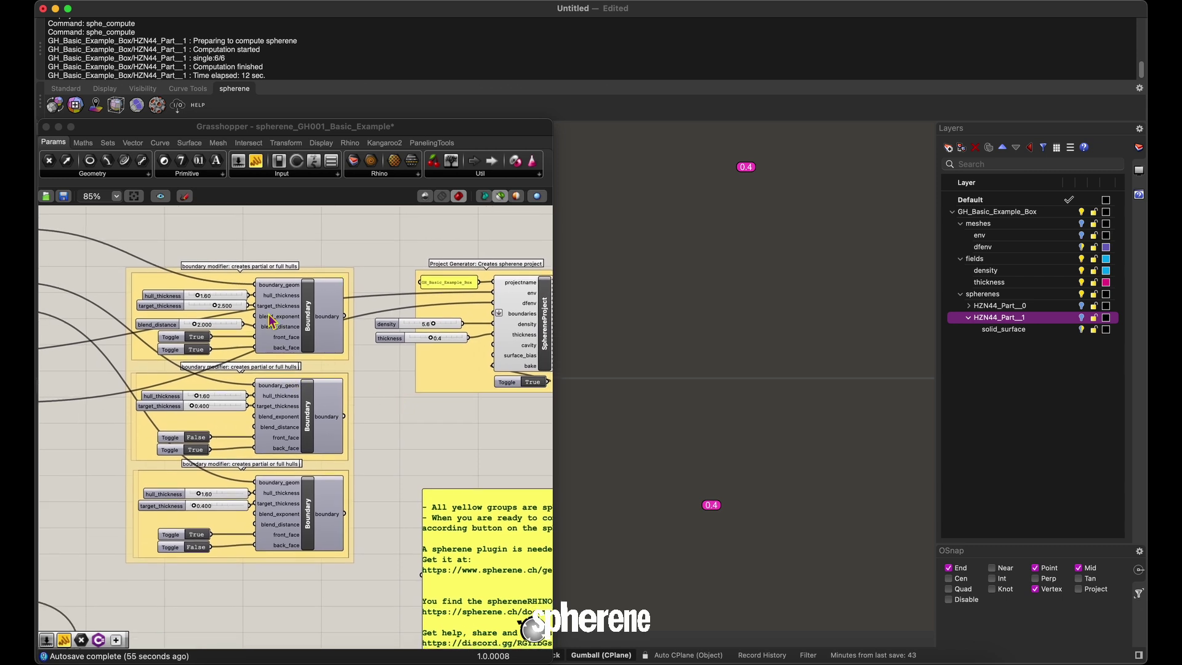
pyautogui.scroll(-5, 289, 372)
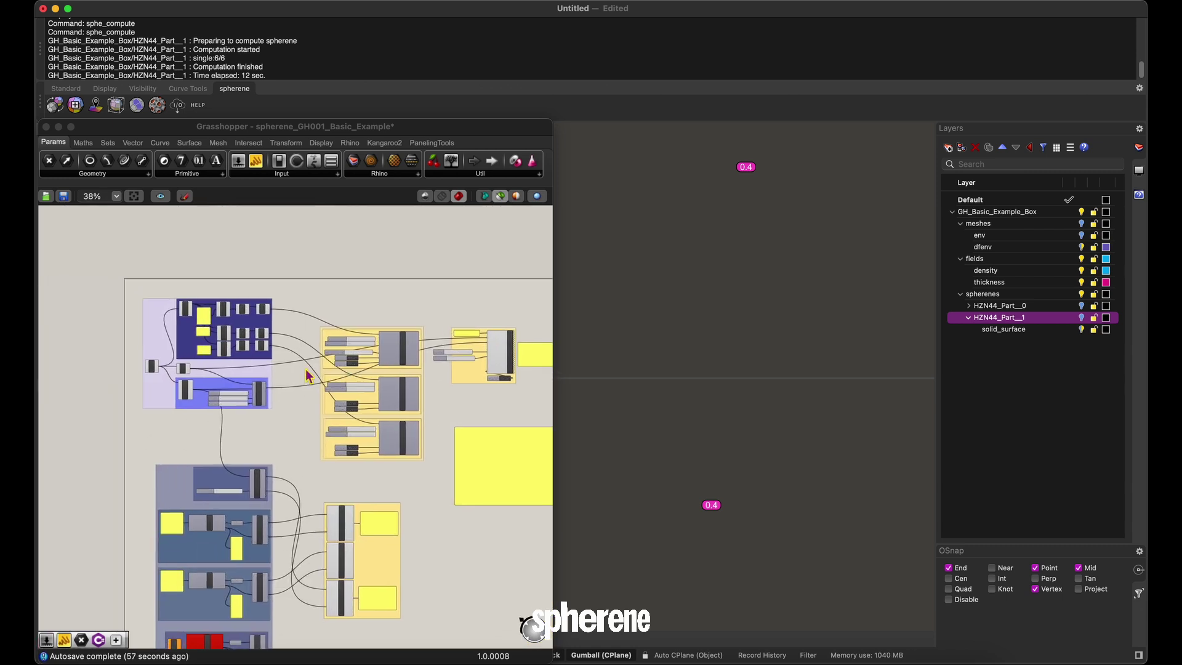
pyautogui.scroll(5, 308, 375)
pyautogui.click(205, 294)
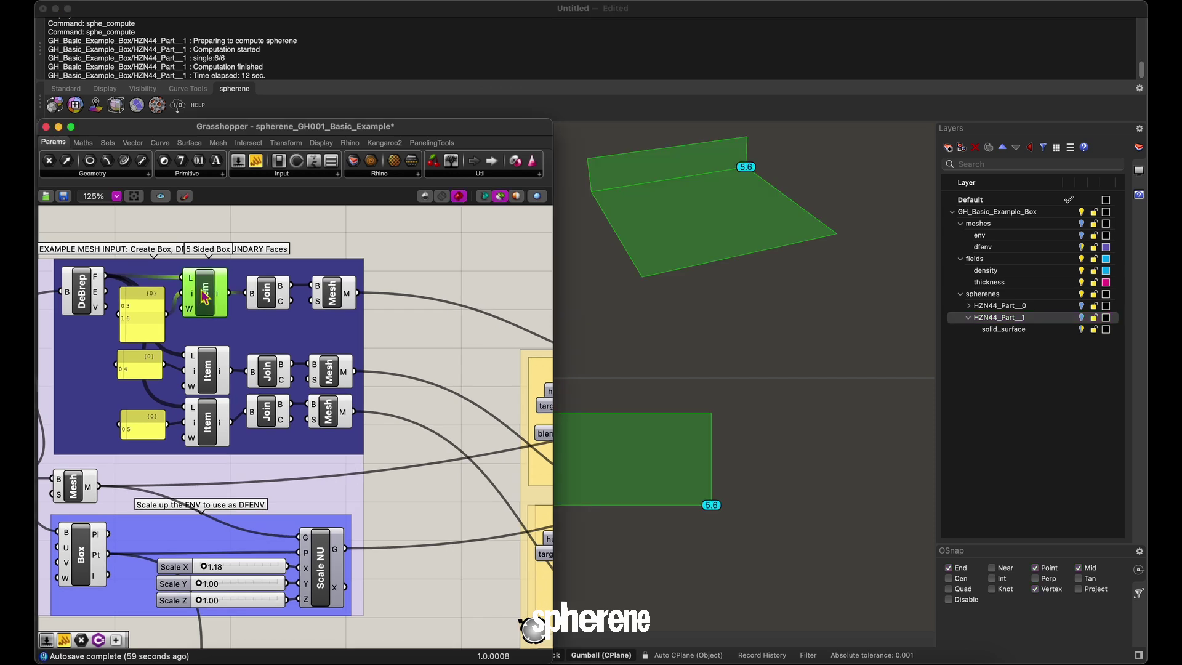
pyautogui.click(208, 378)
pyautogui.click(218, 431)
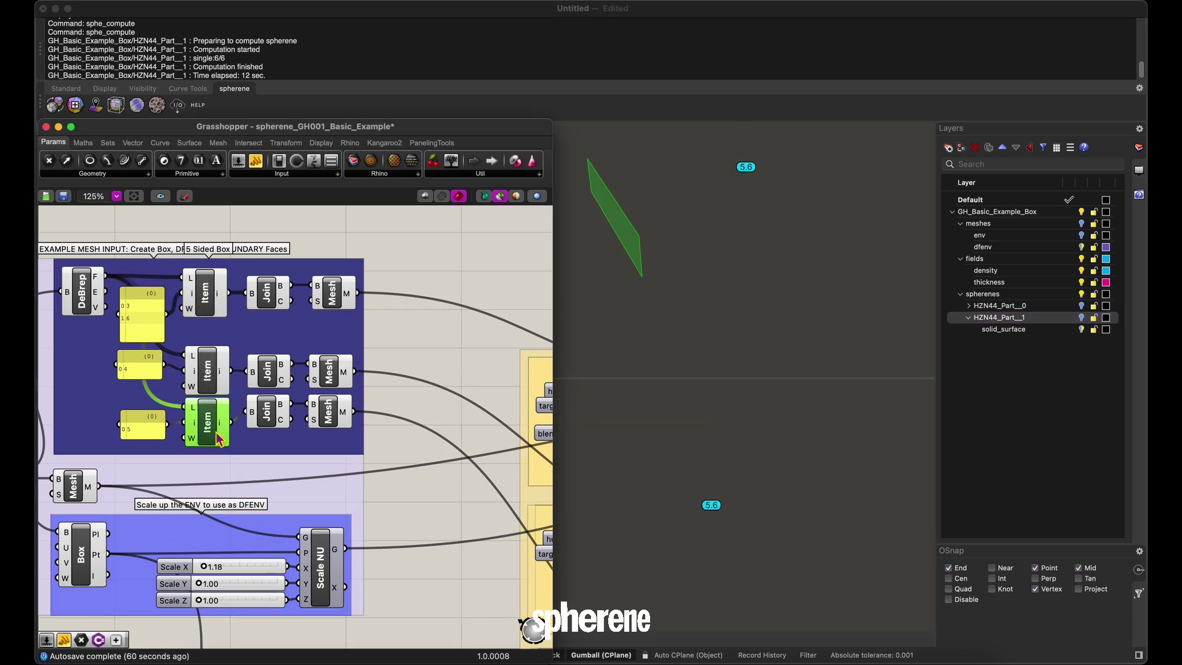
pyautogui.click(216, 387)
pyautogui.click(207, 425)
pyautogui.click(211, 303)
pyautogui.click(208, 425)
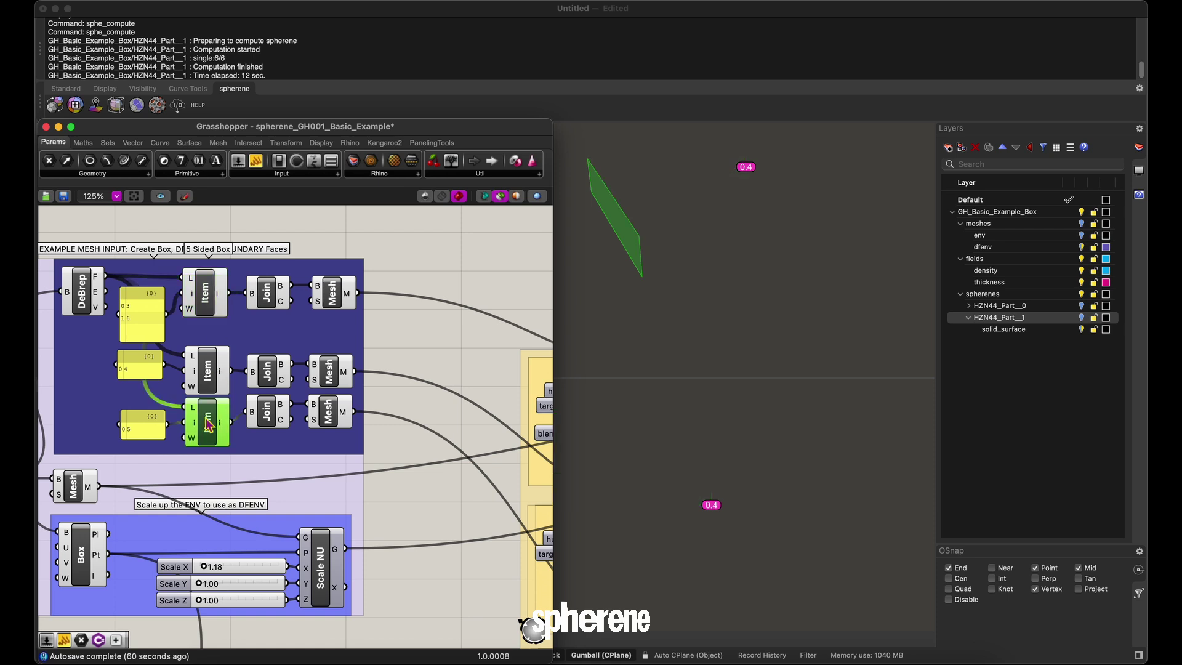
pyautogui.keyDown('shift'); pyautogui.click(208, 372); pyautogui.keyUp('shift')
pyautogui.keyDown('shift'); pyautogui.click(208, 295); pyautogui.keyUp('shift')
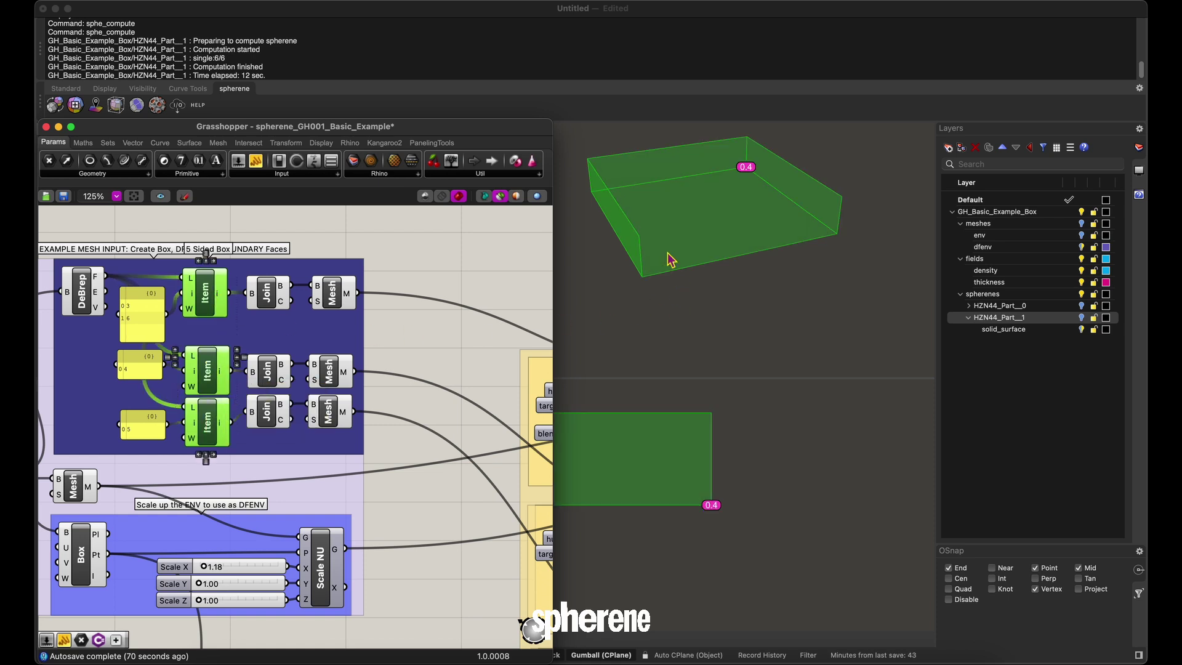
pyautogui.moveTo(670, 260); pyautogui.dragTo(877, 185, button='right')
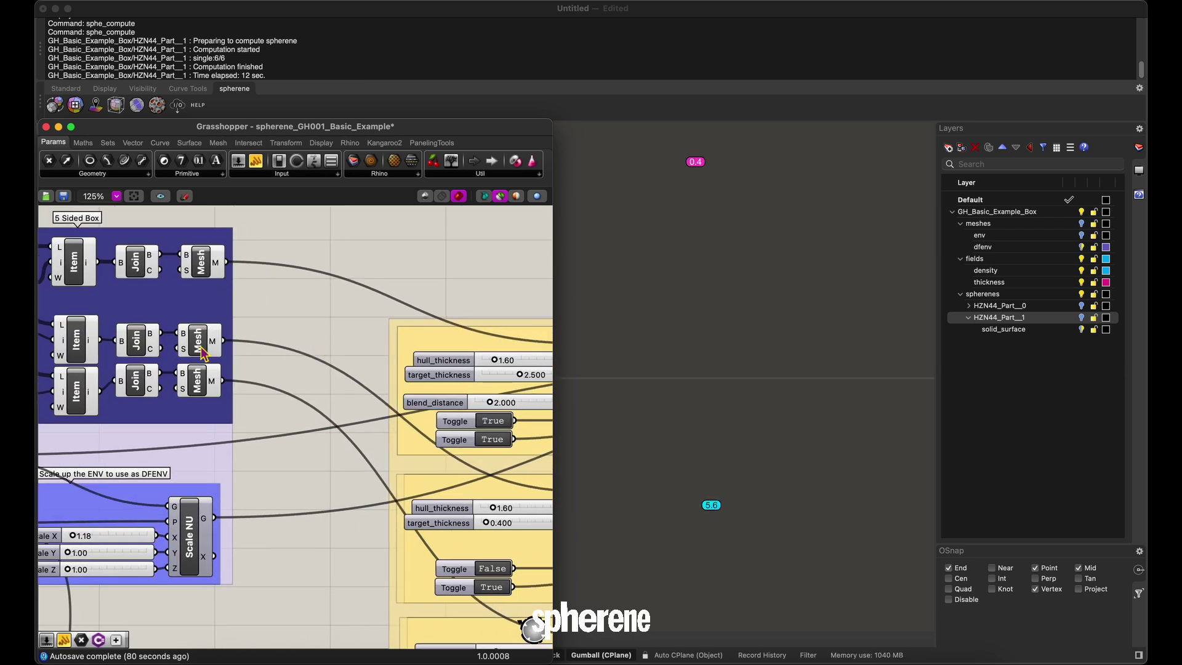
# Preview the first Boundary modifier's faces and read the front_face input description.
pyautogui.moveTo(402, 408); pyautogui.dragTo(394, 436, button='right')
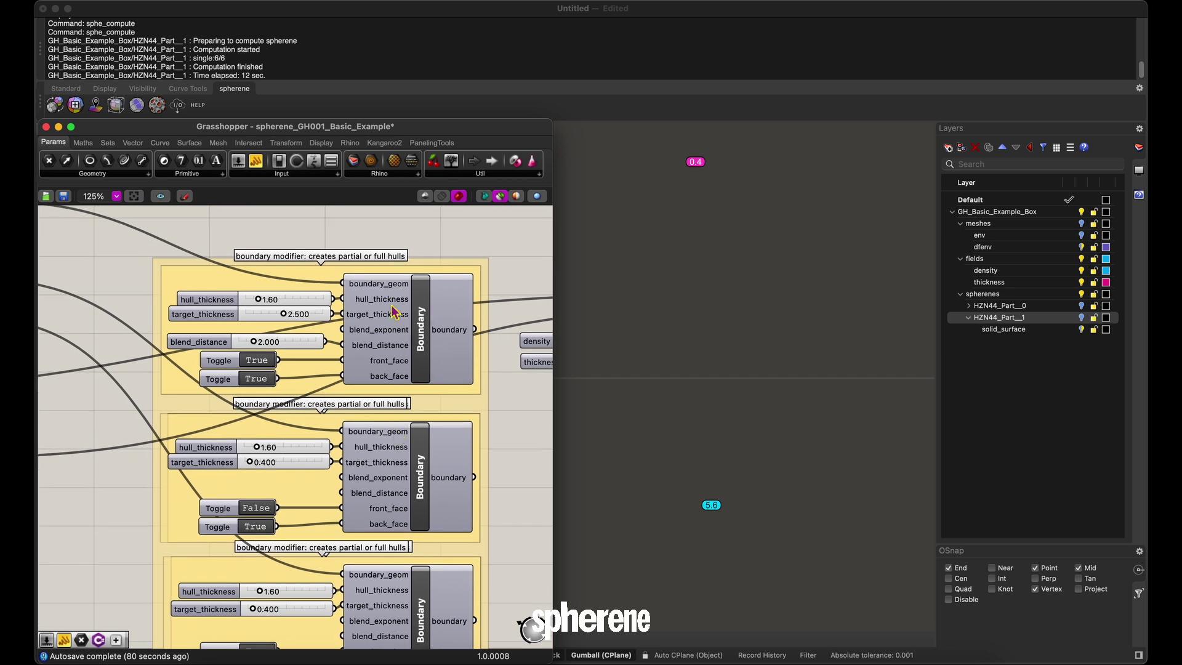
pyautogui.moveTo(406, 547); pyautogui.dragTo(448, 523, button='right')
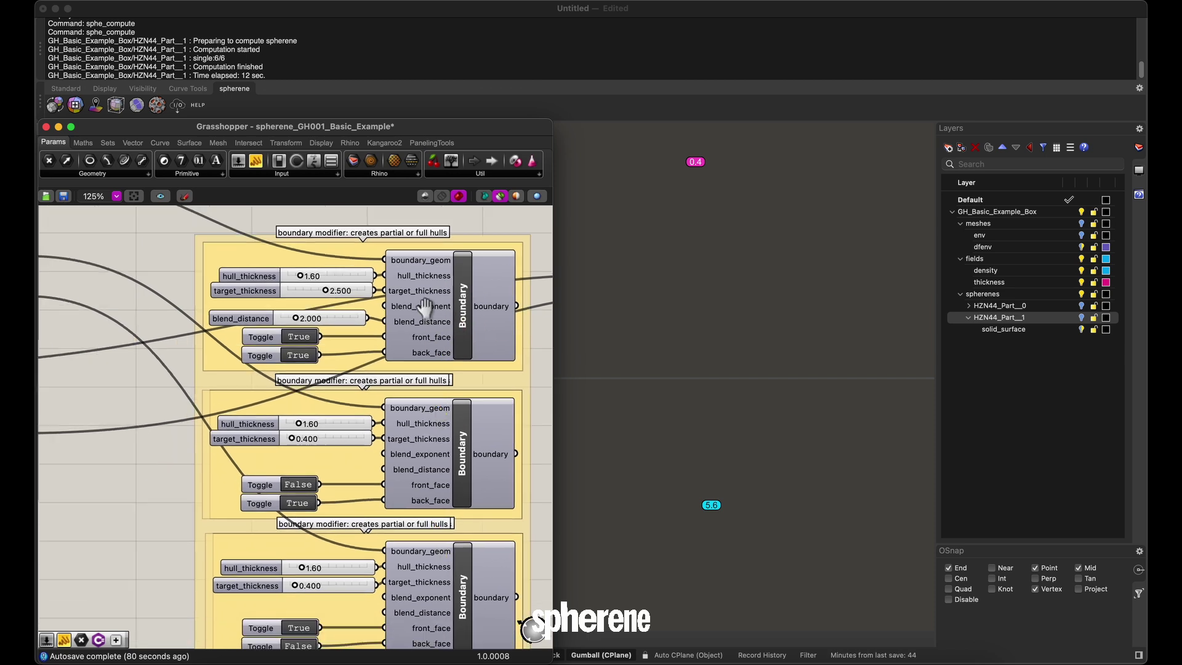
pyautogui.click(435, 292)
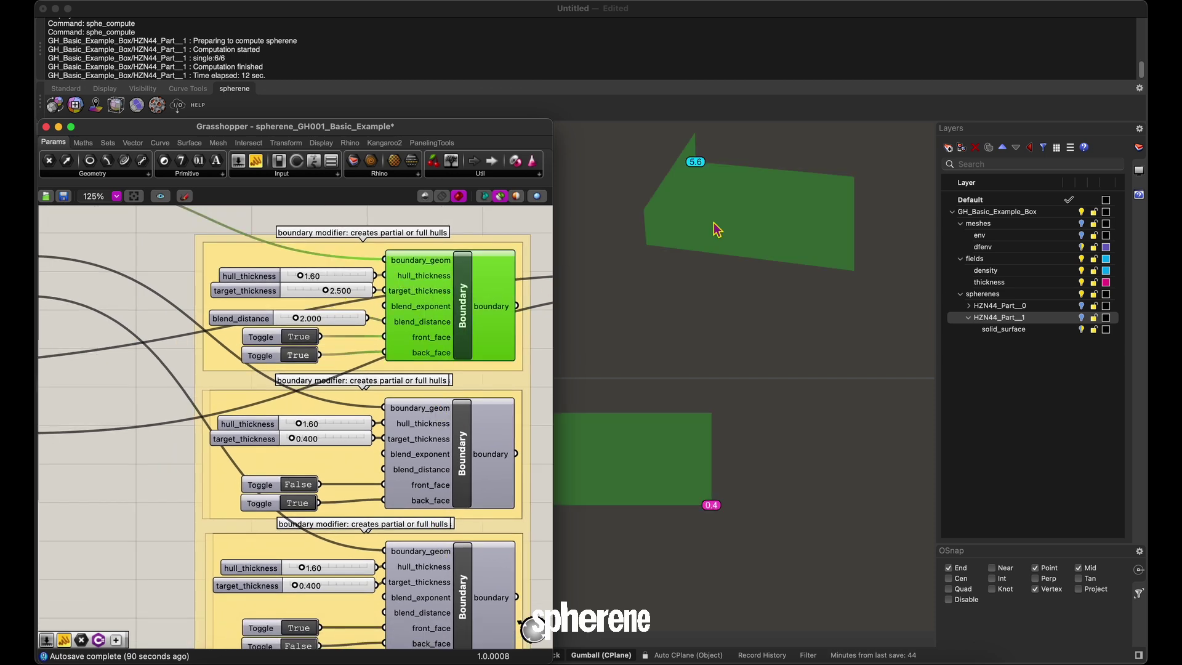
pyautogui.moveTo(716, 229); pyautogui.dragTo(726, 256, button='right')
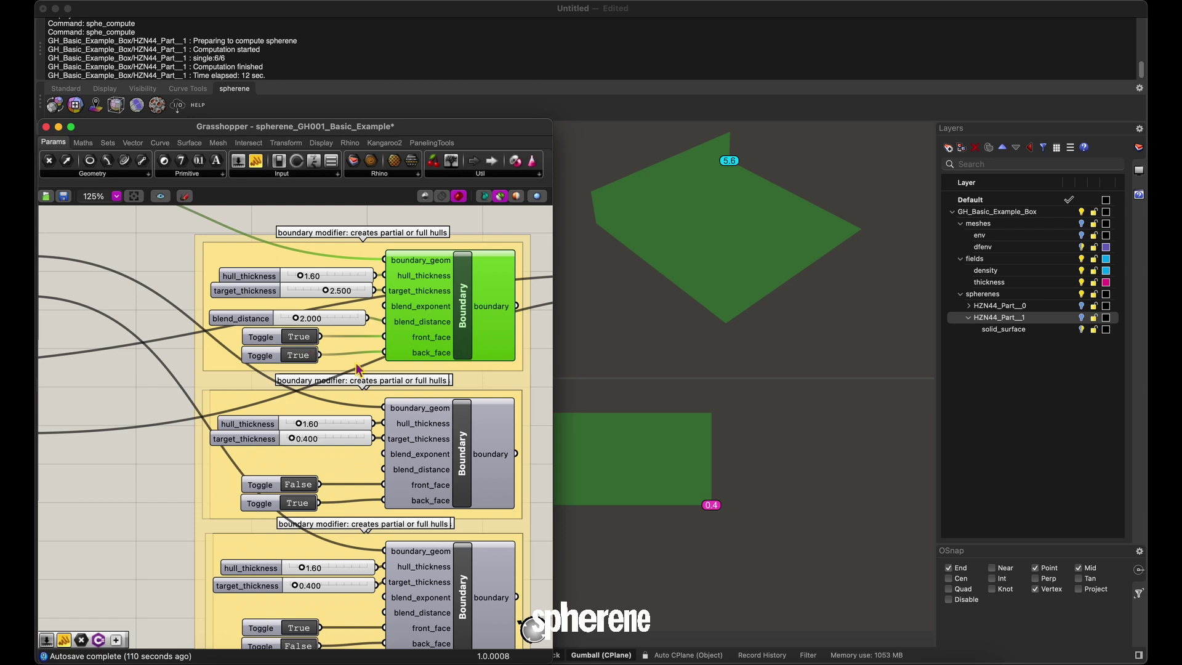
pyautogui.scroll(-2, 415, 352)
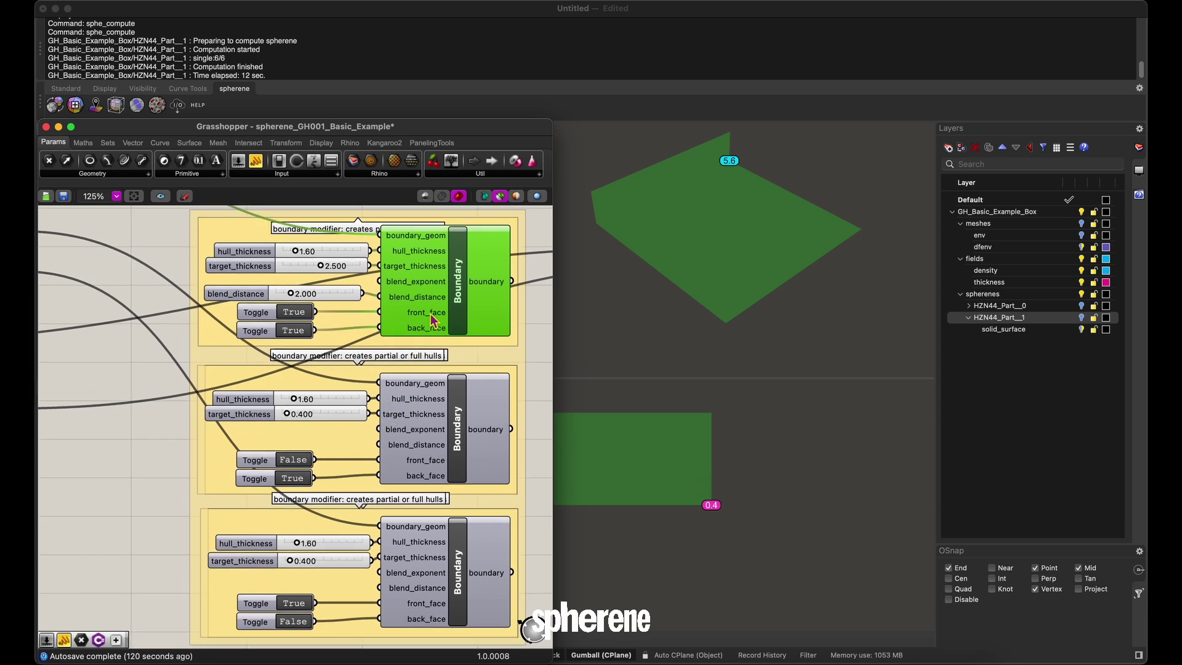
pyautogui.moveTo(433, 319)
pyautogui.scroll(-2, 443, 363)
# Preview the second and third Boundary modifiers' faces, comparing them against the first.
pyautogui.click(456, 380)
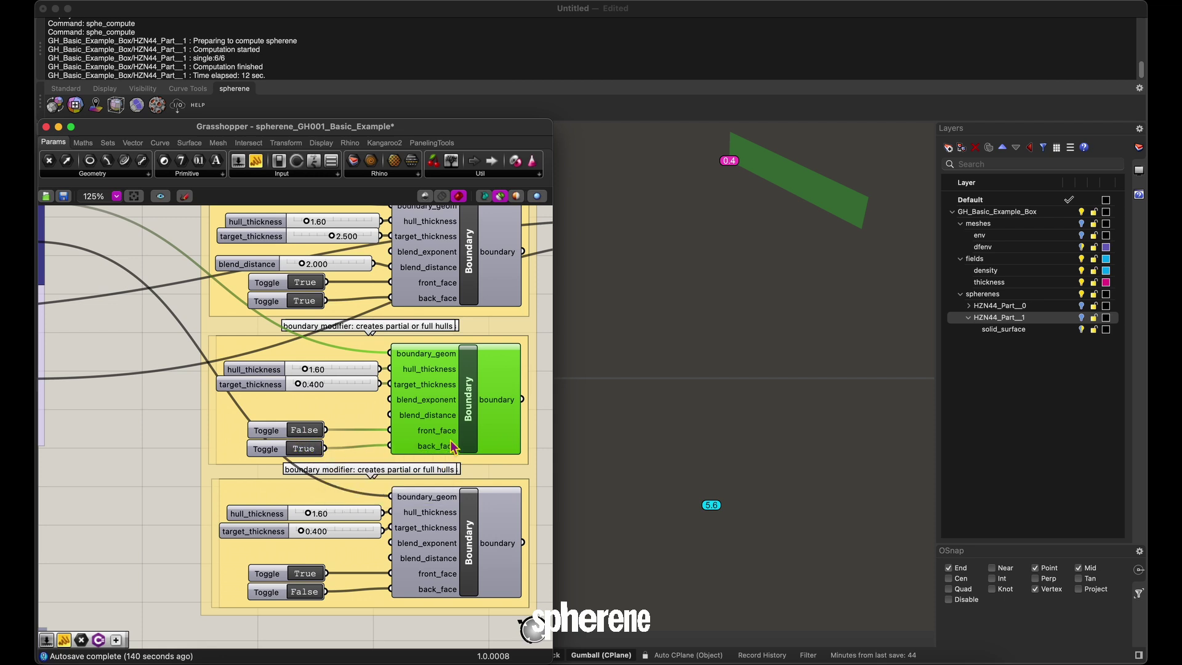
pyautogui.scroll(-3, 455, 501)
pyautogui.click(469, 484)
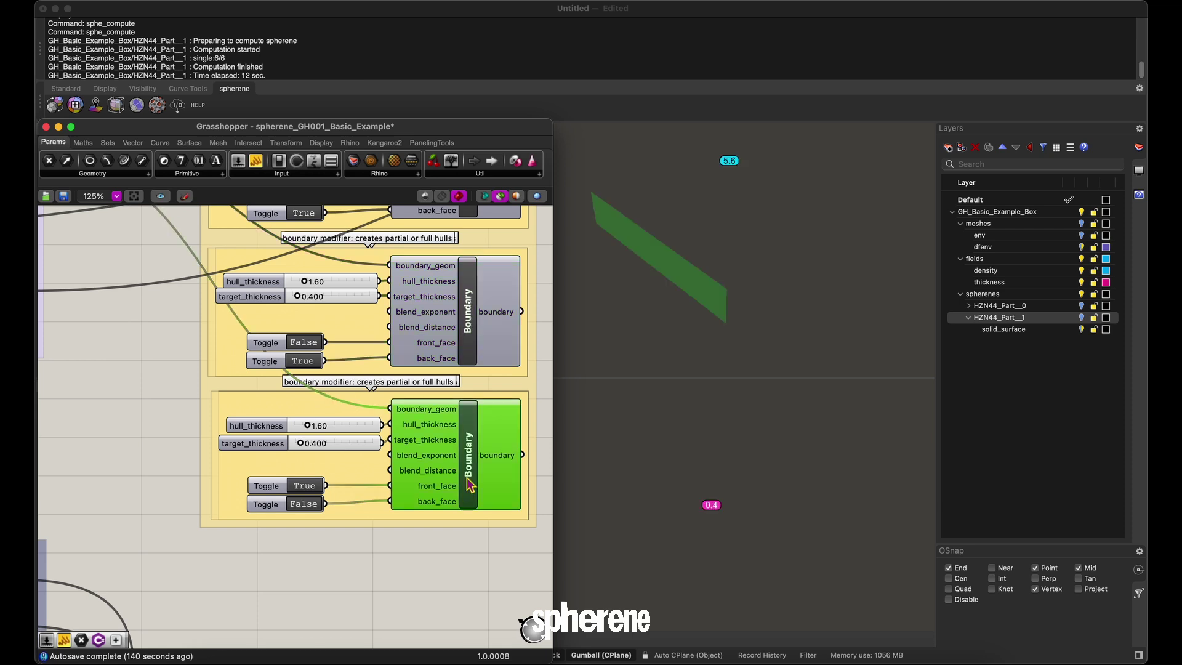
pyautogui.scroll(5, 472, 473)
pyautogui.click(413, 326)
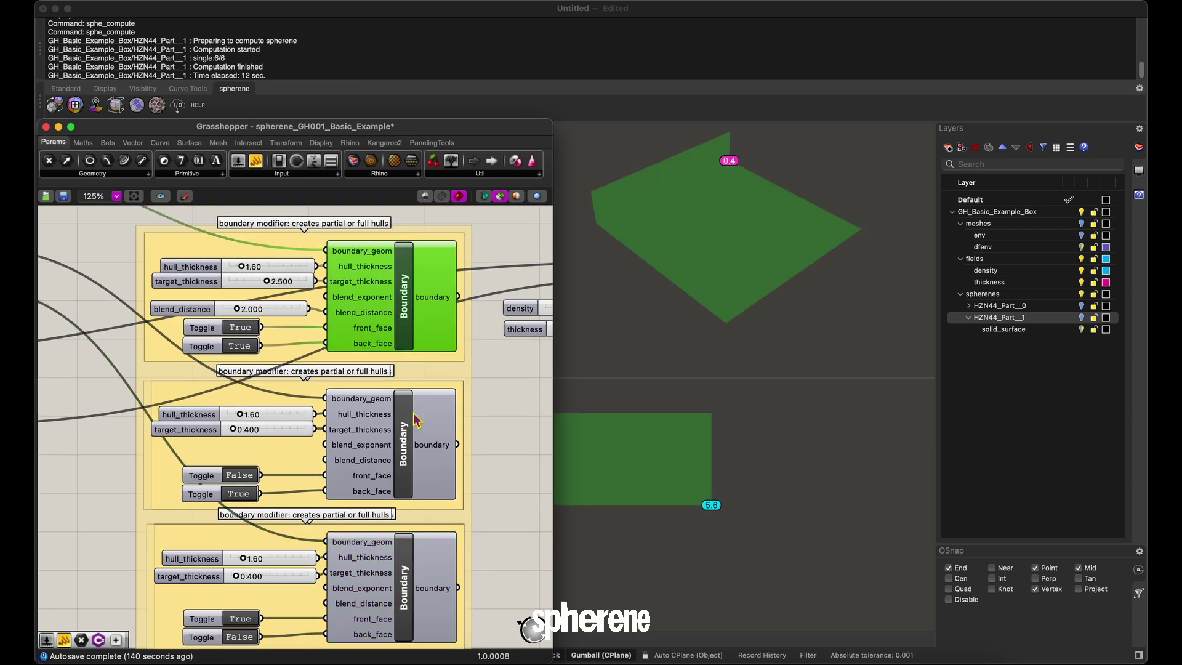
pyautogui.click(416, 345)
pyautogui.scroll(-3, 457, 446)
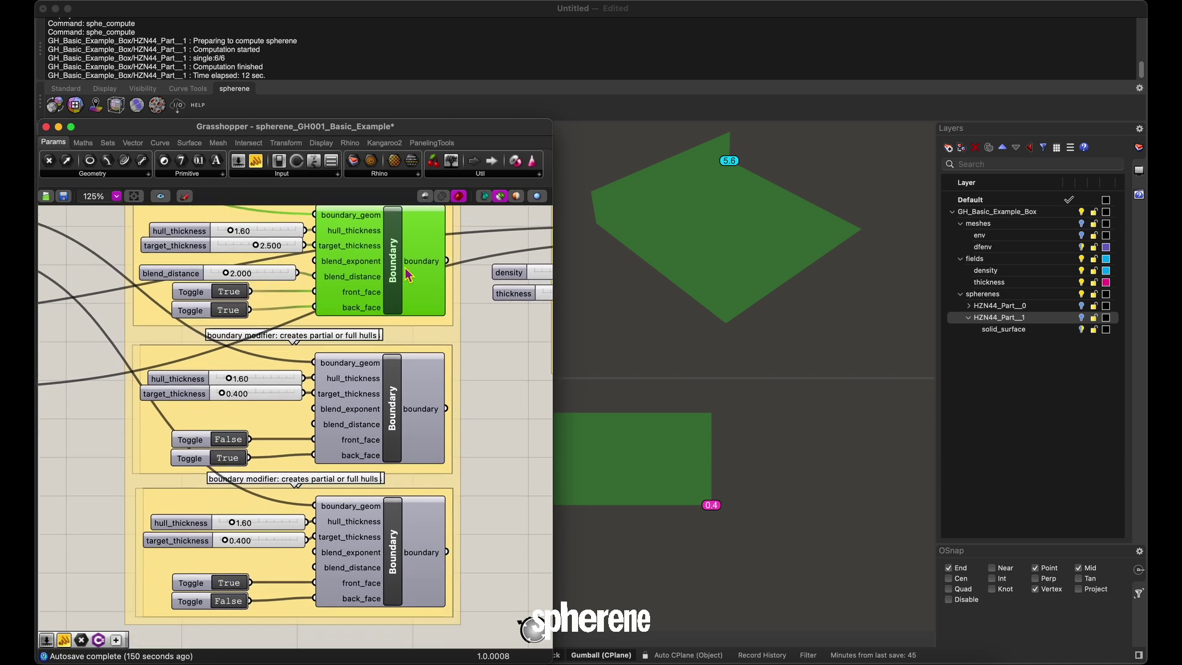
pyautogui.click(405, 400)
pyautogui.click(404, 532)
pyautogui.click(389, 428)
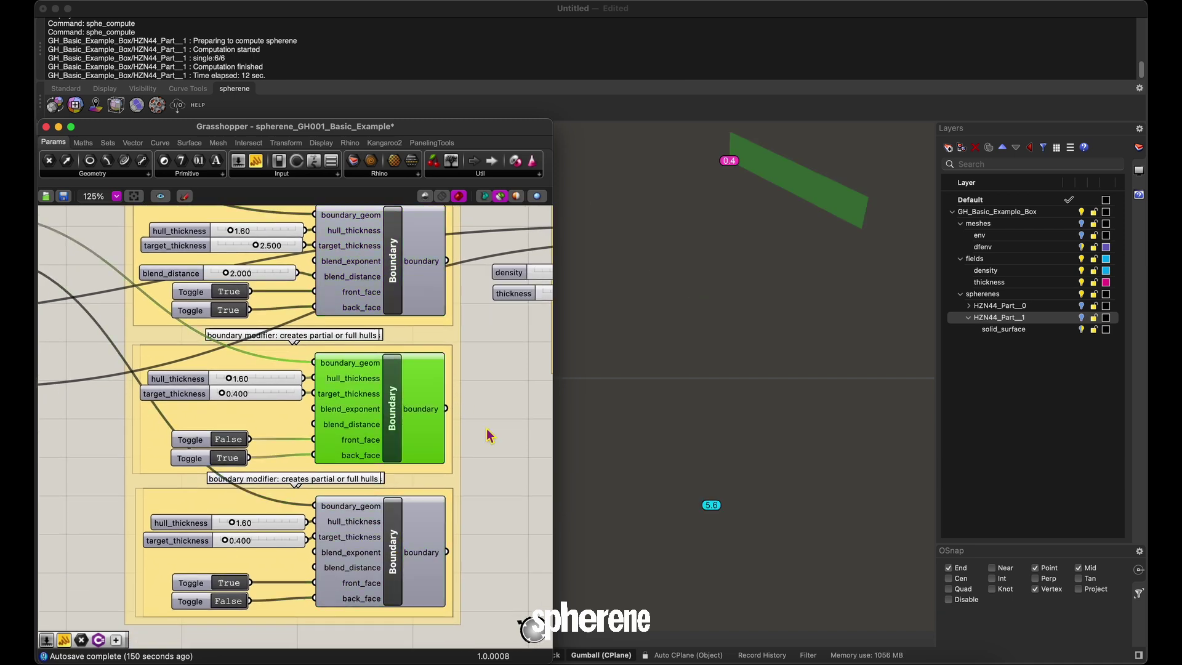
pyautogui.click(489, 436)
pyautogui.moveTo(479, 405); pyautogui.dragTo(330, 463, button='right')
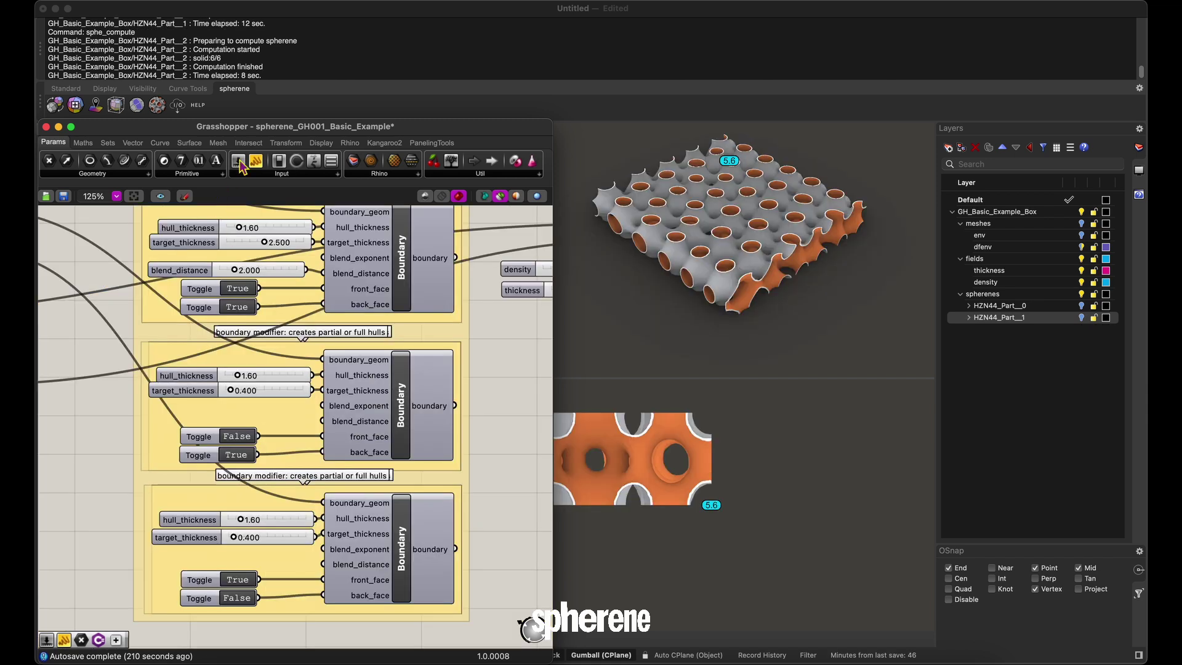
# Shift-wire the boundary outputs of all three Boundary components into SphereneProject's boundaries input.
pyautogui.scroll(3, 273, 352)
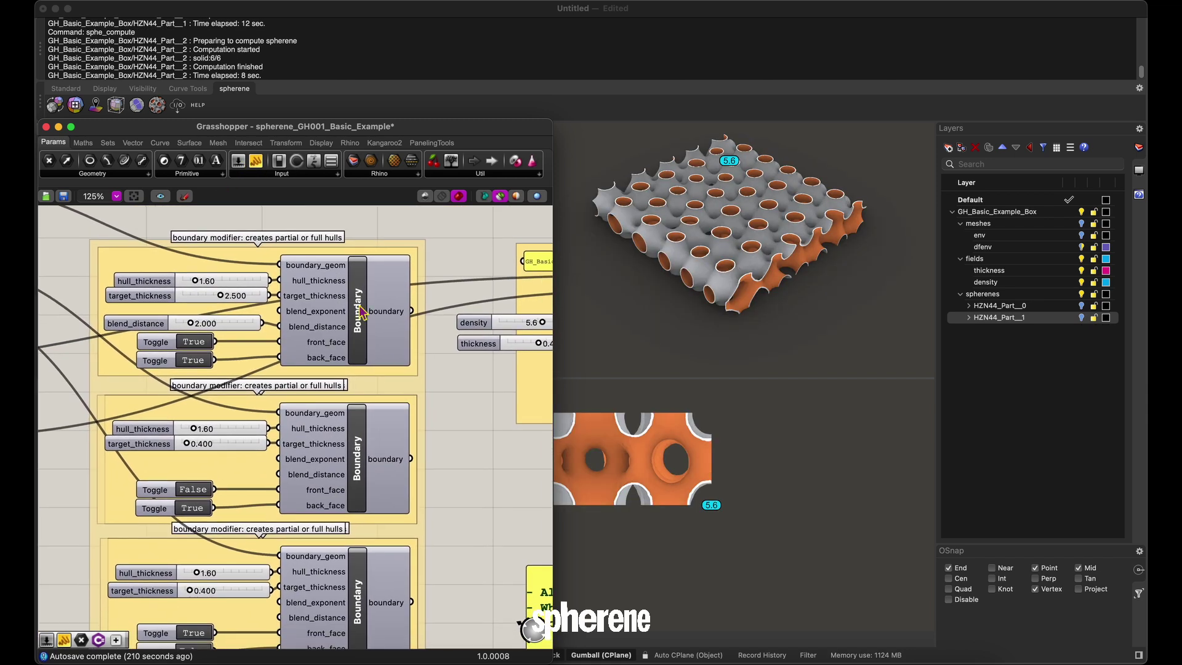
pyautogui.scroll(-3, 373, 504)
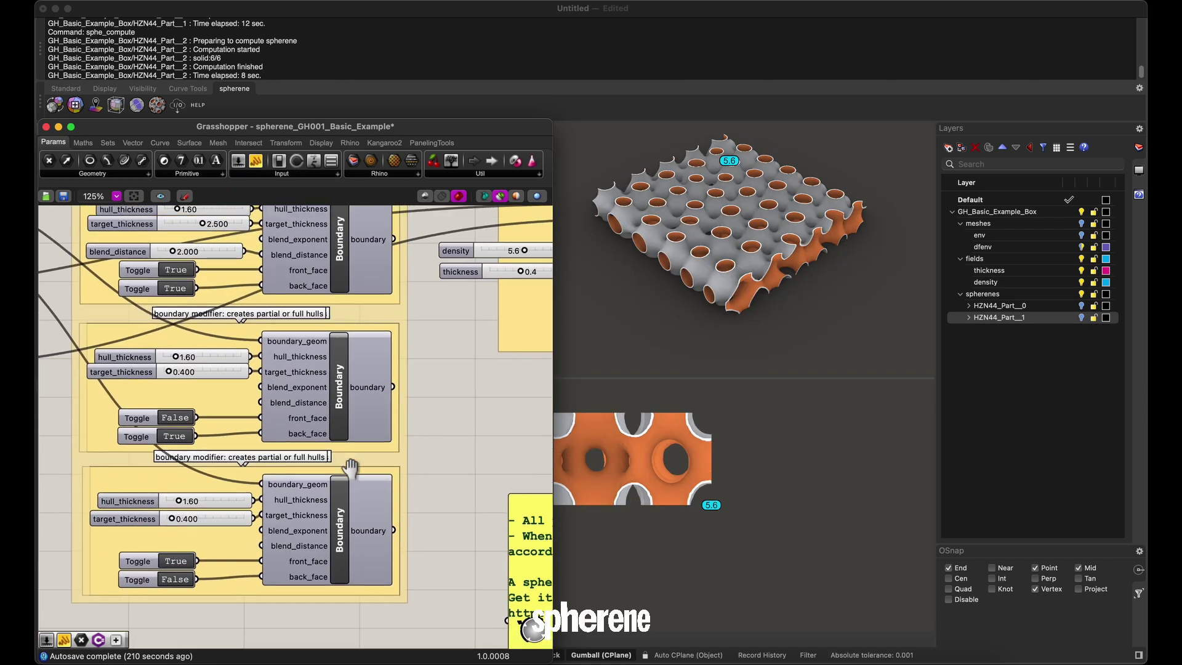
pyautogui.hscroll(5, 400, 456)
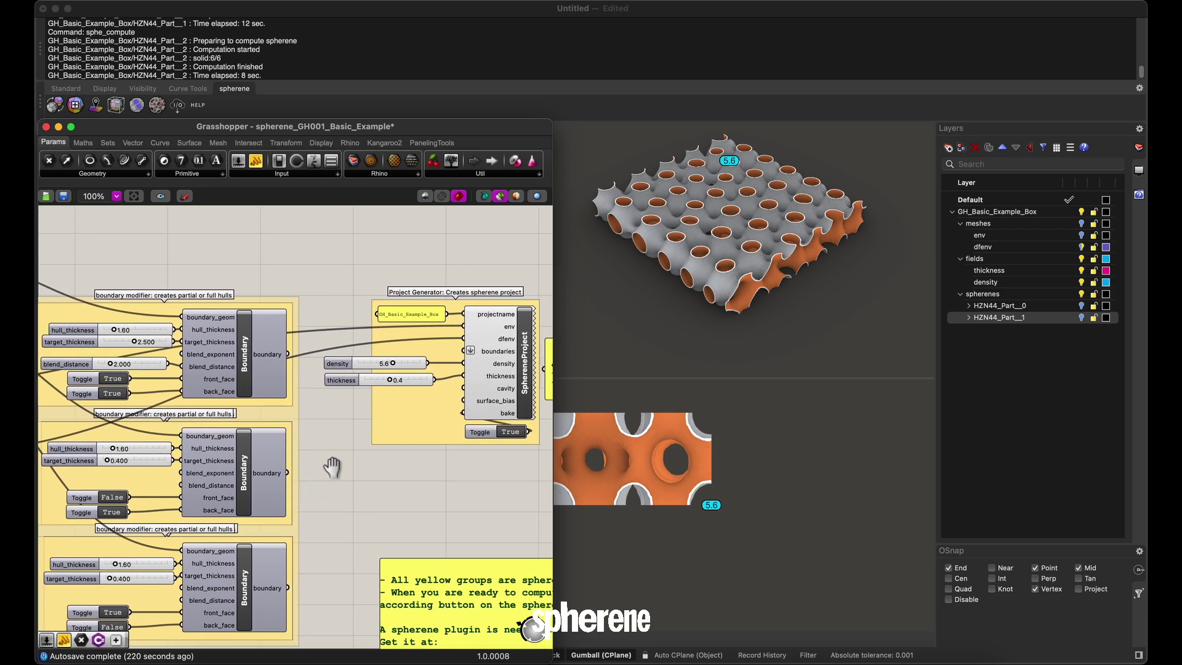
pyautogui.moveTo(253, 359); pyautogui.dragTo(430, 354)
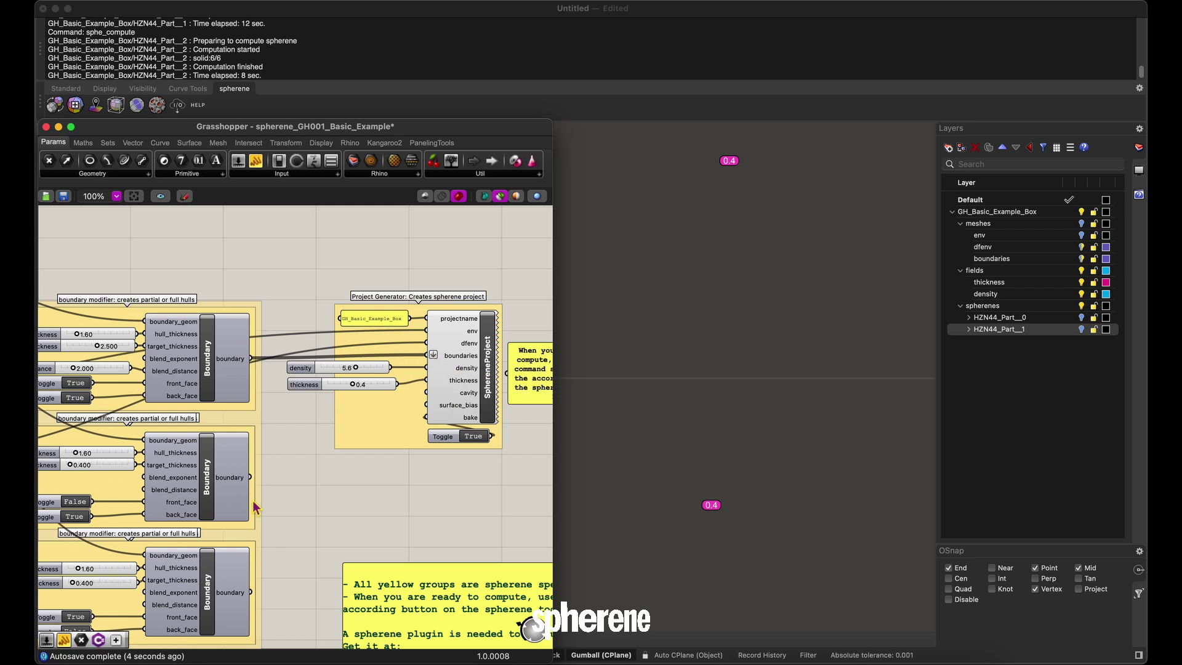
pyautogui.keyDown('shift'); pyautogui.moveTo(251, 477); pyautogui.dragTo(428, 356); pyautogui.keyUp('shift')
pyautogui.keyDown('shift'); pyautogui.moveTo(251, 591); pyautogui.dragTo(427, 359); pyautogui.keyUp('shift')
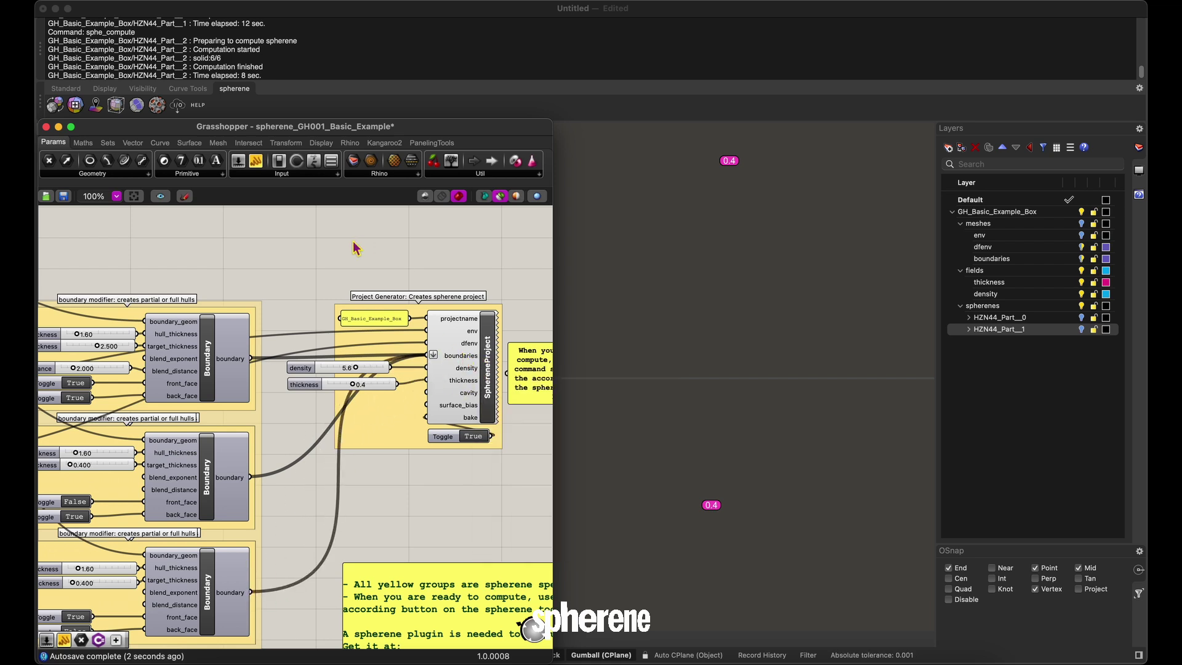
# Recompute the spherene with the three boundaries, then delete the density and thickness sliders.
pyautogui.click(157, 104)
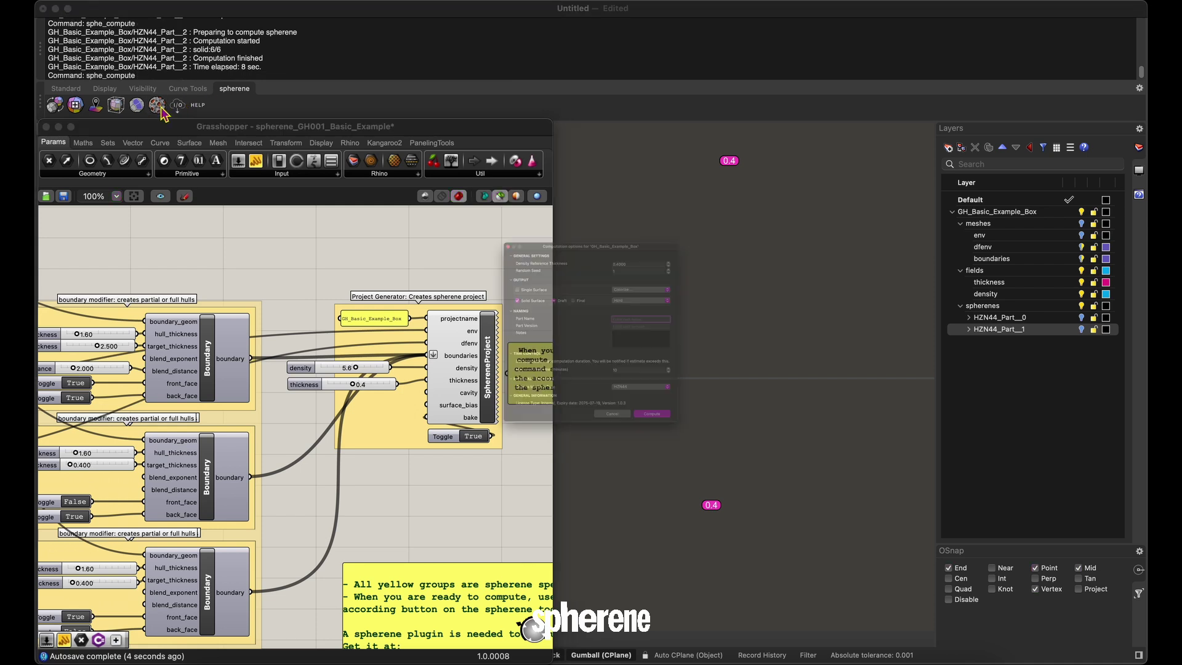
pyautogui.click(719, 505)
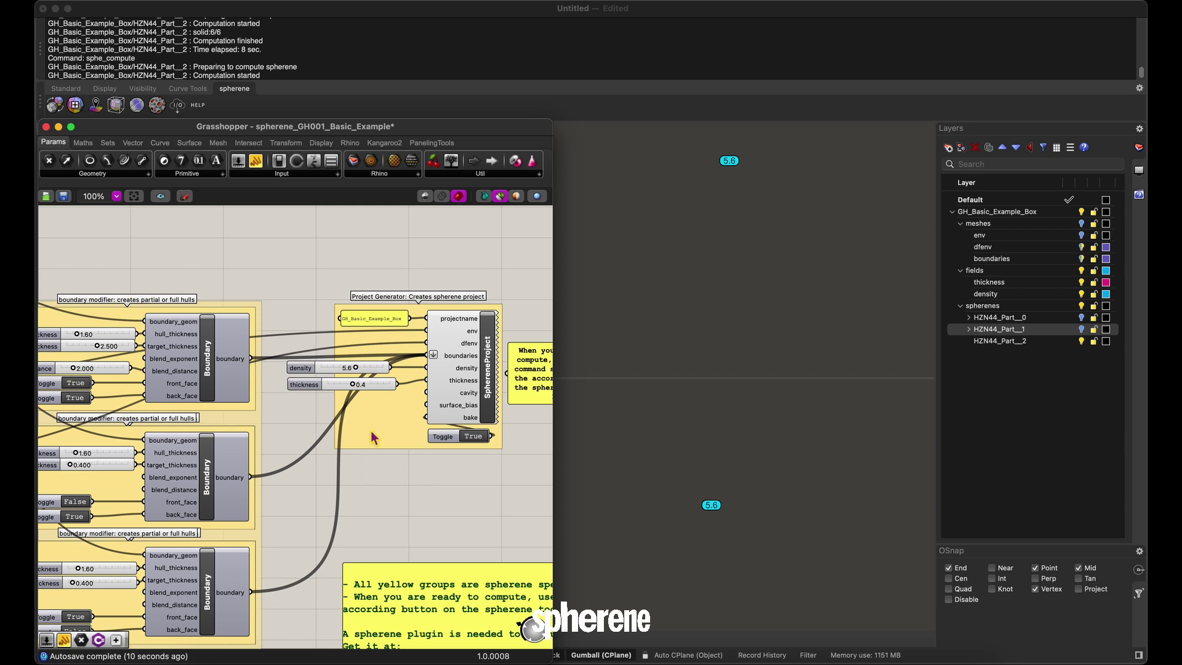
pyautogui.click(309, 372)
pyautogui.press('Delete')
pyautogui.click(313, 386)
pyautogui.press('Delete')
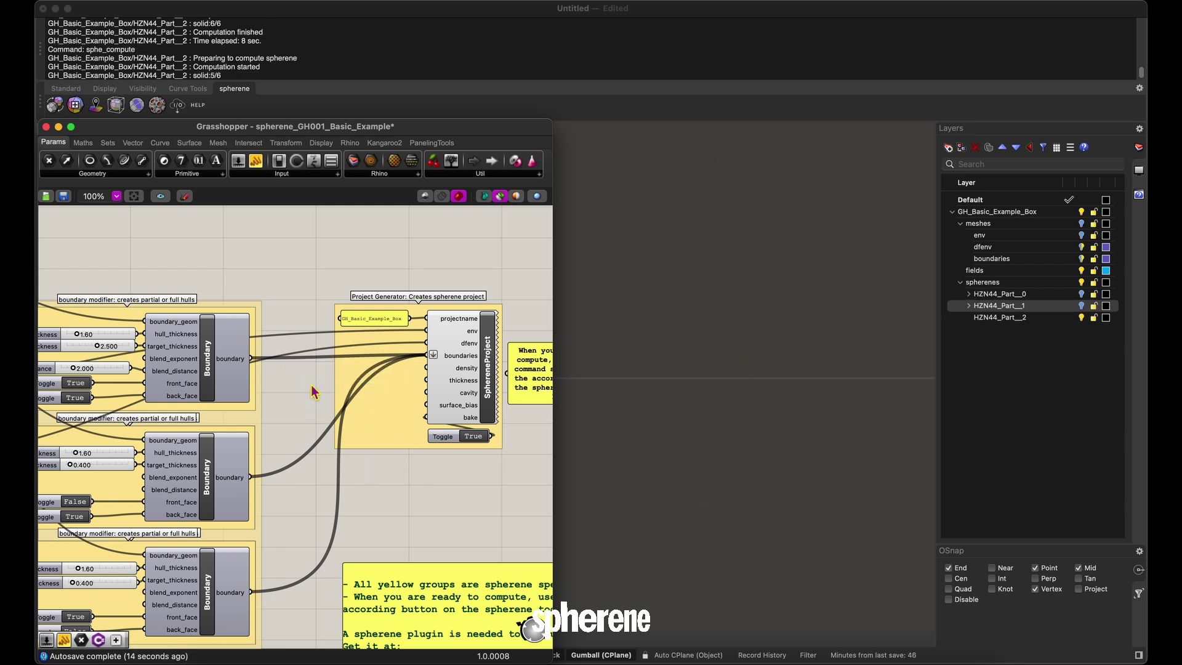
pyautogui.moveTo(393, 466); pyautogui.dragTo(444, 409, button='right')
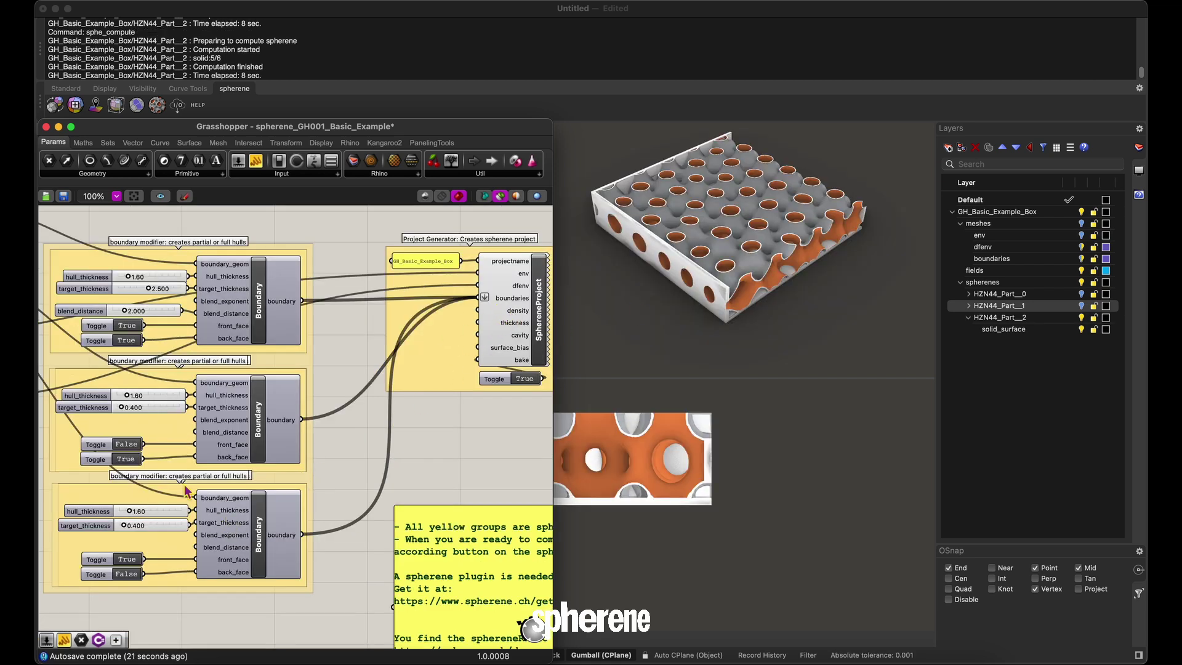
# Orbit around the lattice box to inspect its underside, top, holed side and front.
pyautogui.scroll(-5, 185, 554)
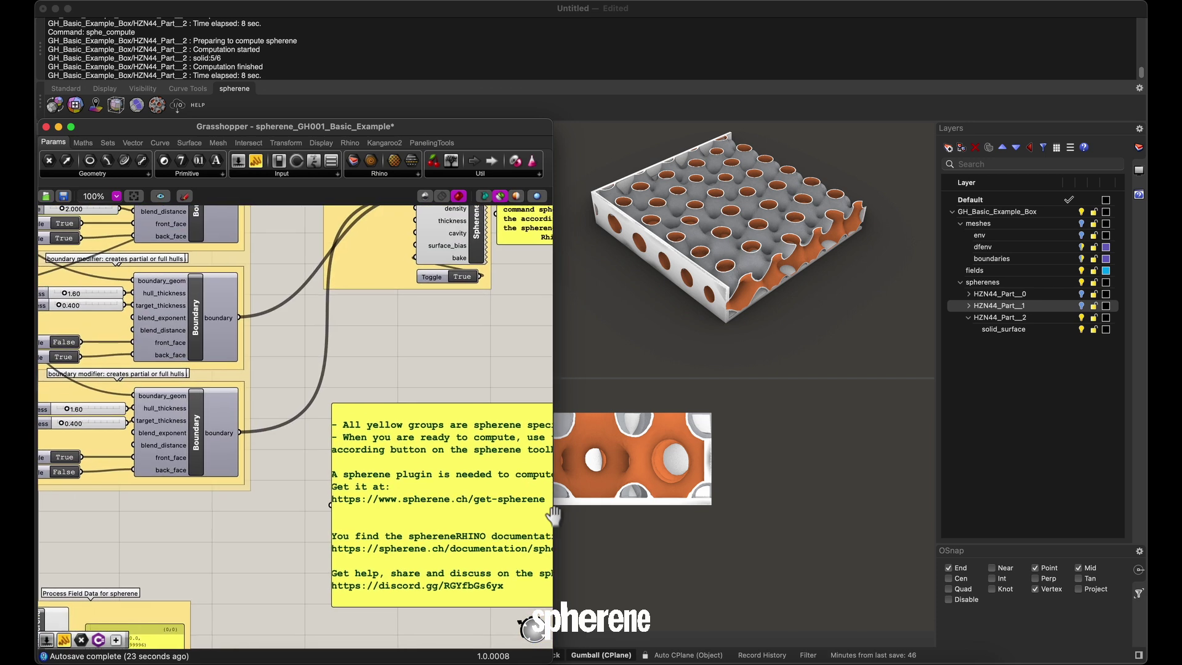
pyautogui.scroll(-3, 552, 514)
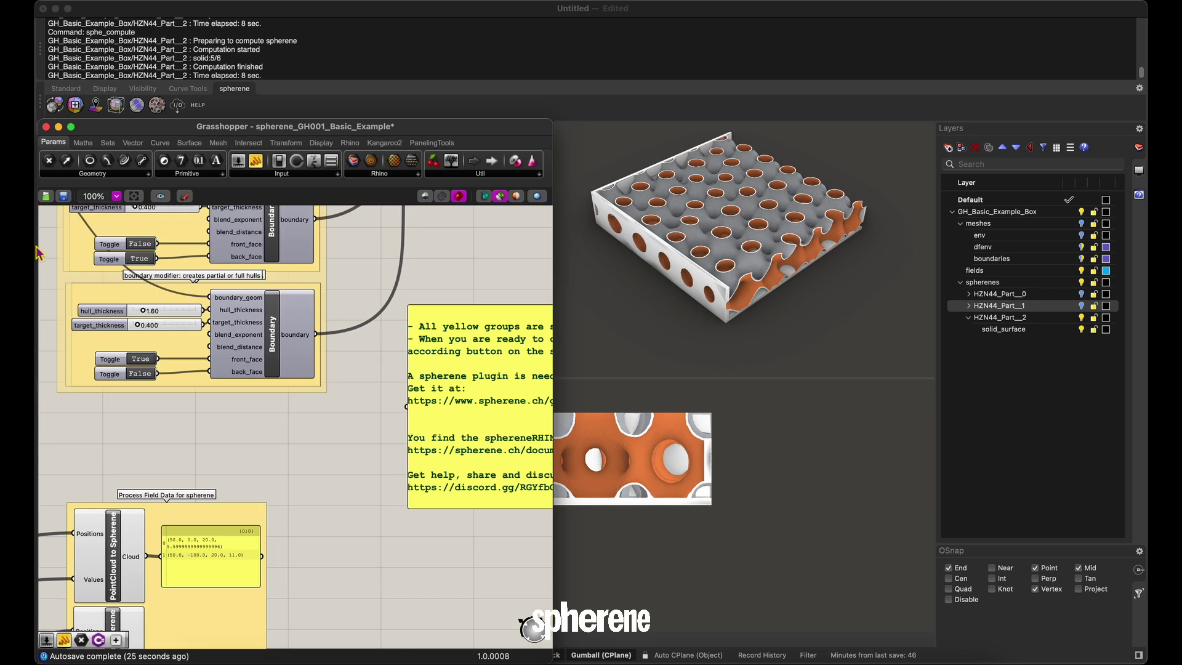
pyautogui.scroll(5, 445, 293)
pyautogui.hscroll(3, 444, 293)
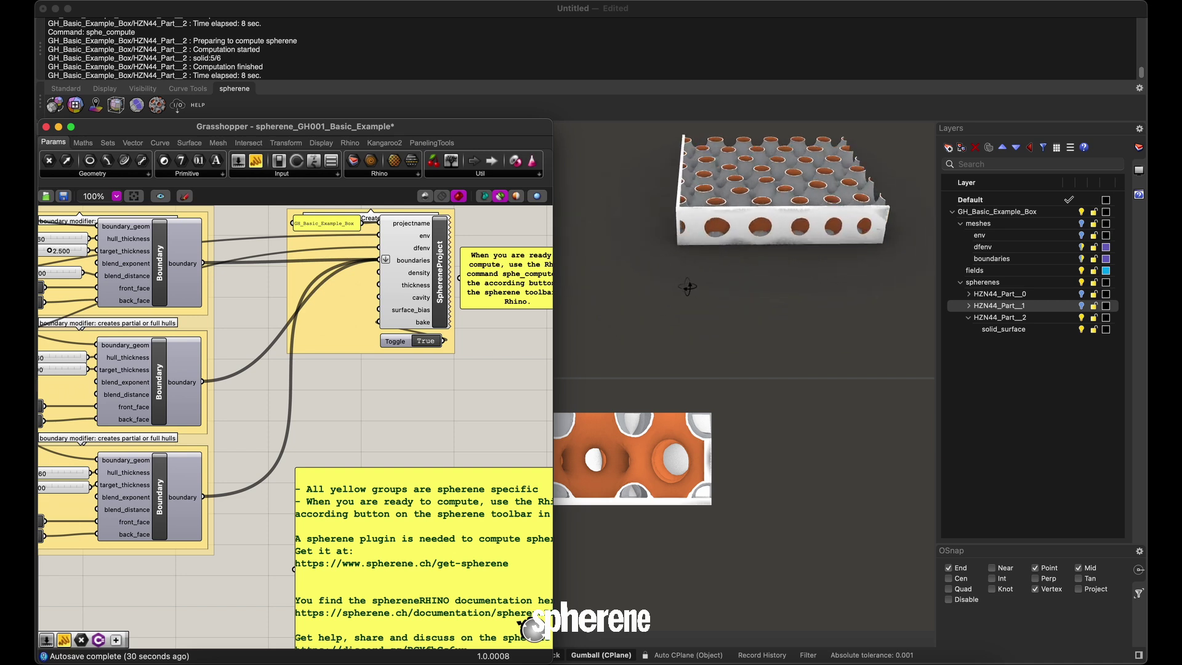
pyautogui.moveTo(688, 287); pyautogui.dragTo(726, 172, button='right')
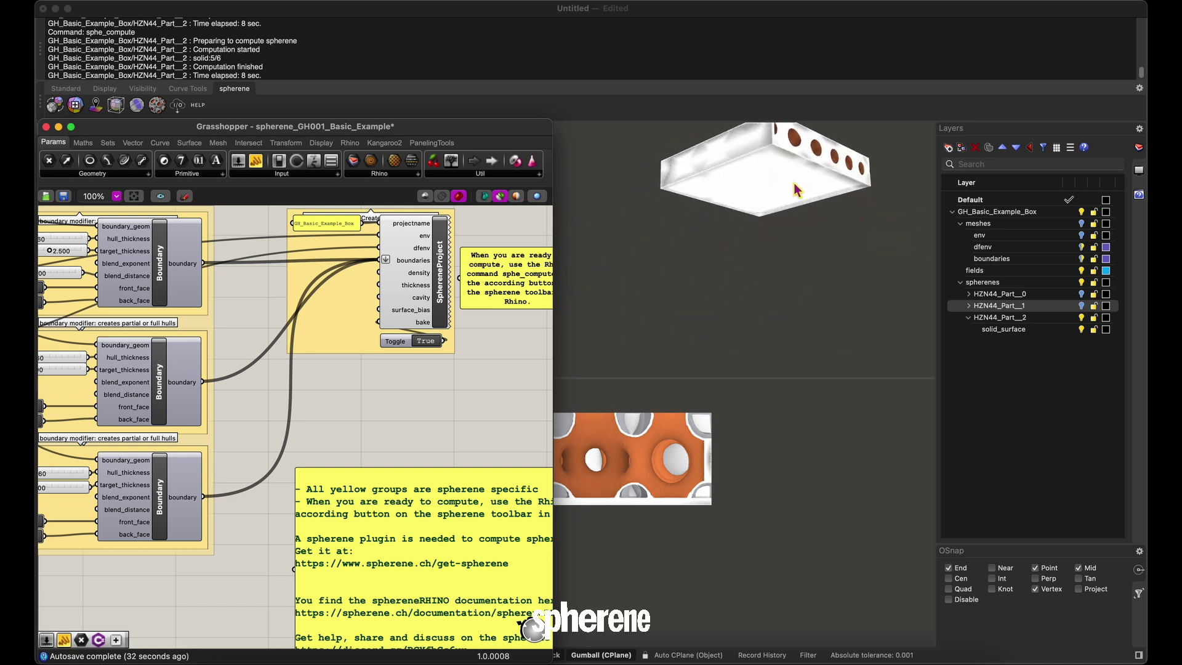
pyautogui.moveTo(825, 172); pyautogui.dragTo(672, 190, button='right')
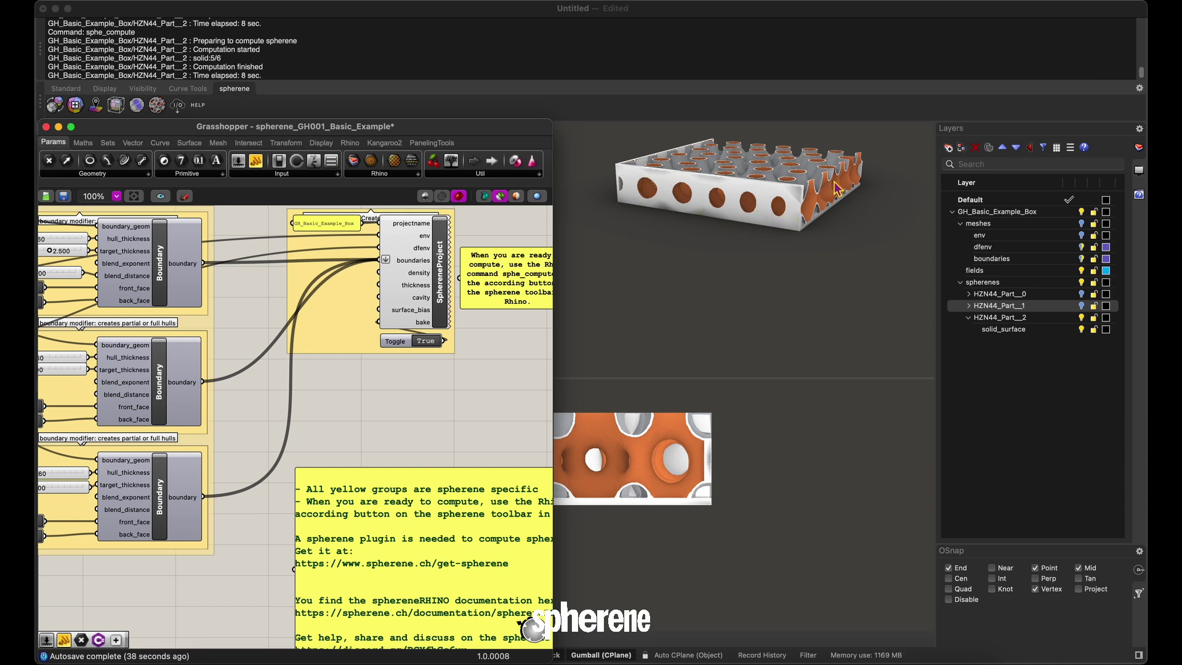
pyautogui.moveTo(858, 181); pyautogui.dragTo(705, 185, button='right')
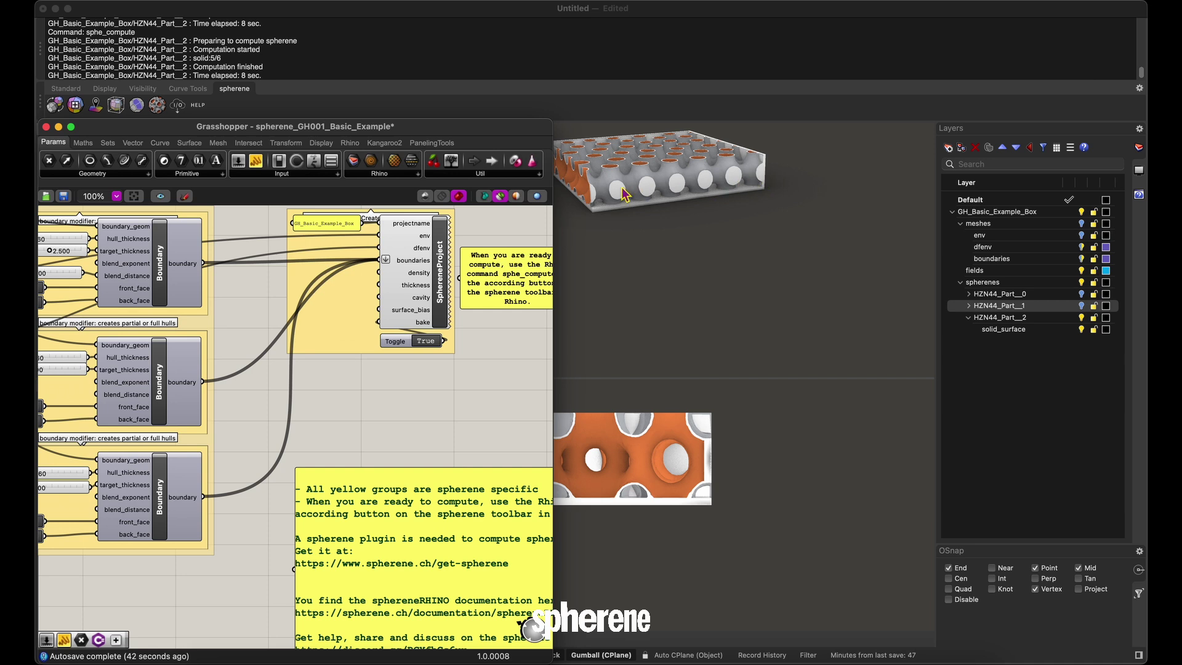
pyautogui.scroll(4, 691, 198)
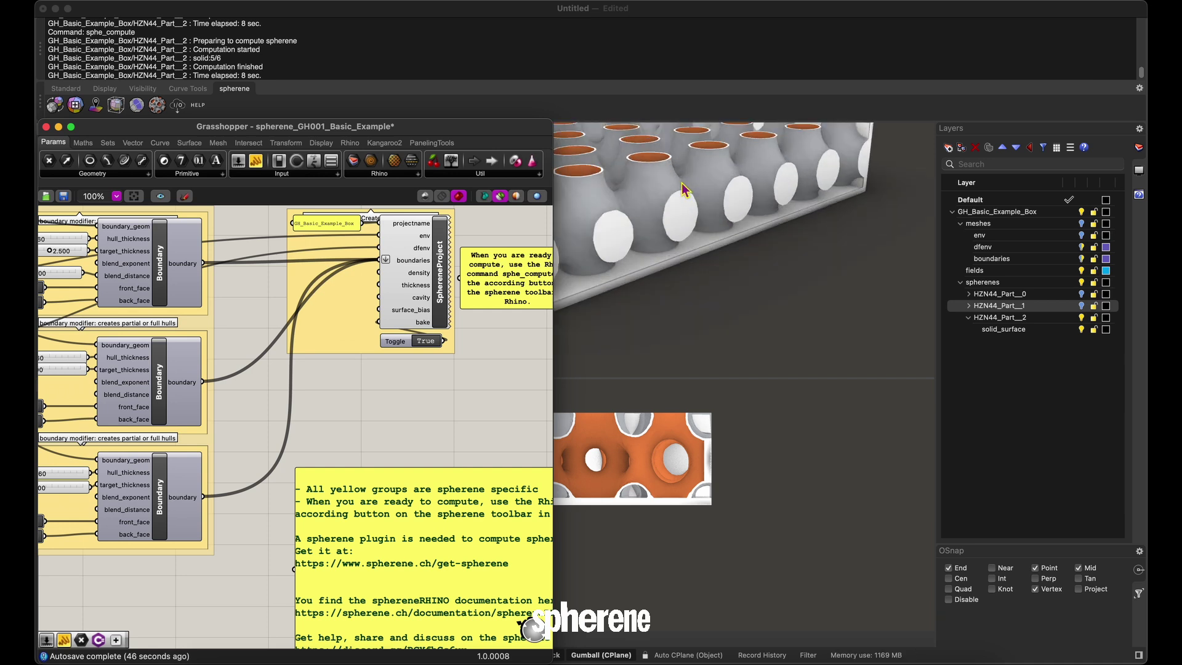
pyautogui.scroll(-1, 686, 190)
pyautogui.scroll(3, 658, 220)
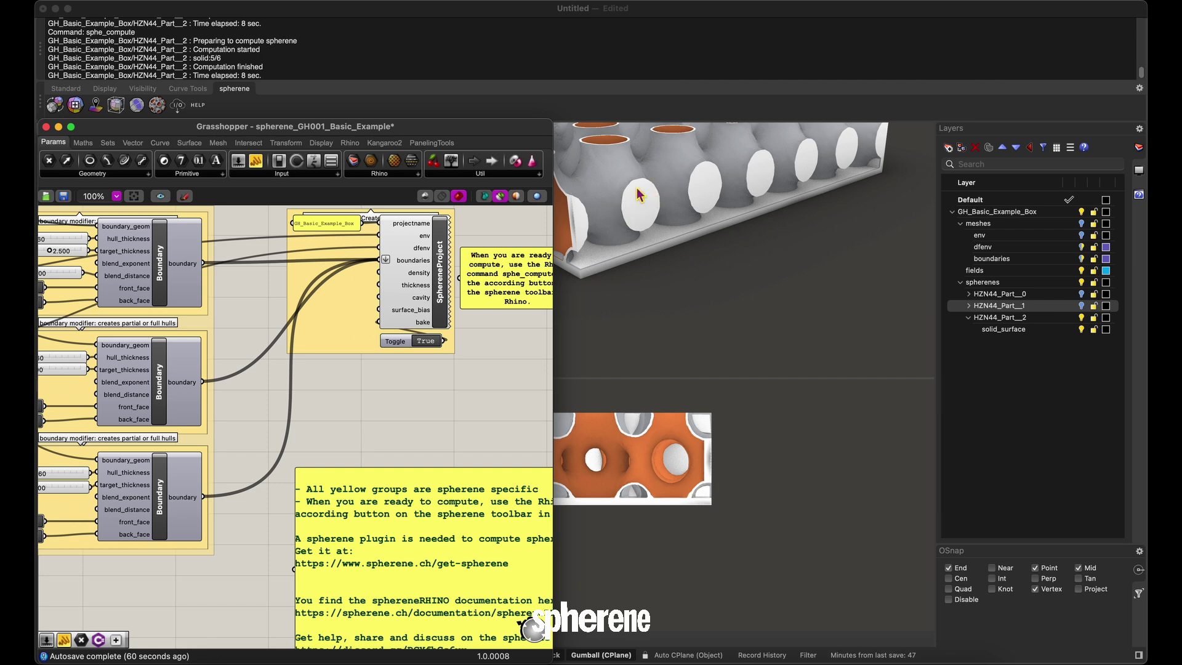
pyautogui.scroll(-5, 644, 211)
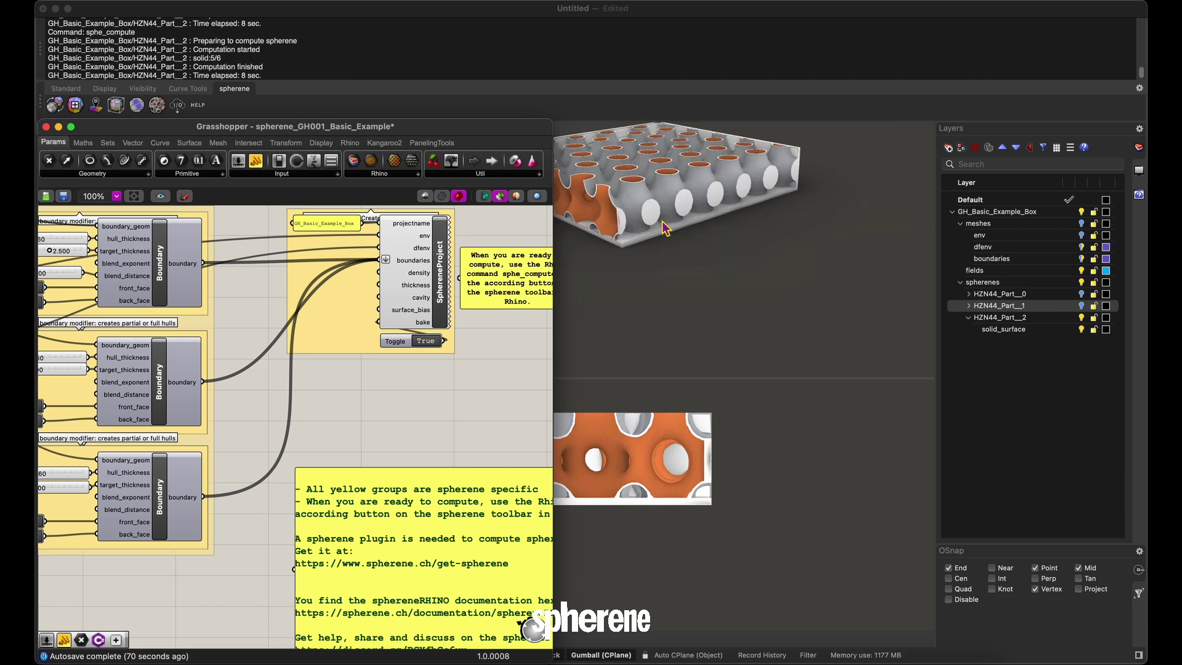
pyautogui.moveTo(667, 229); pyautogui.dragTo(836, 302, button='right')
# Hide the HZN44_Part__2 spherene layer.
pyautogui.click(1086, 327)
pyautogui.click(1083, 318)
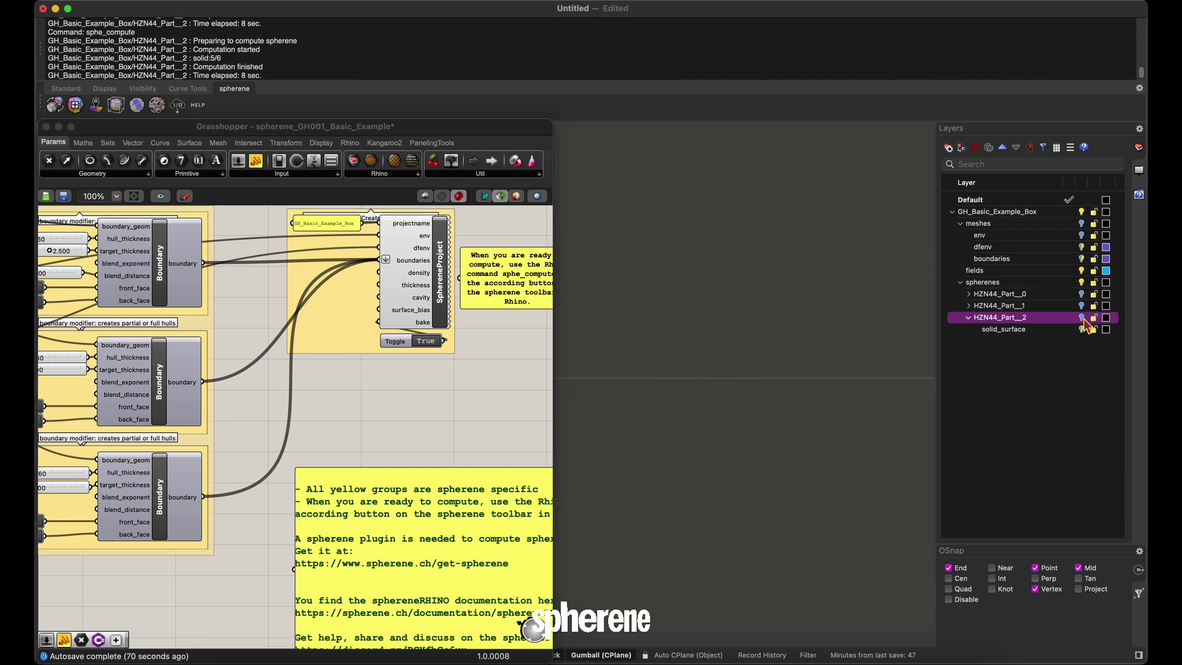
pyautogui.hscroll(-2, 416, 278)
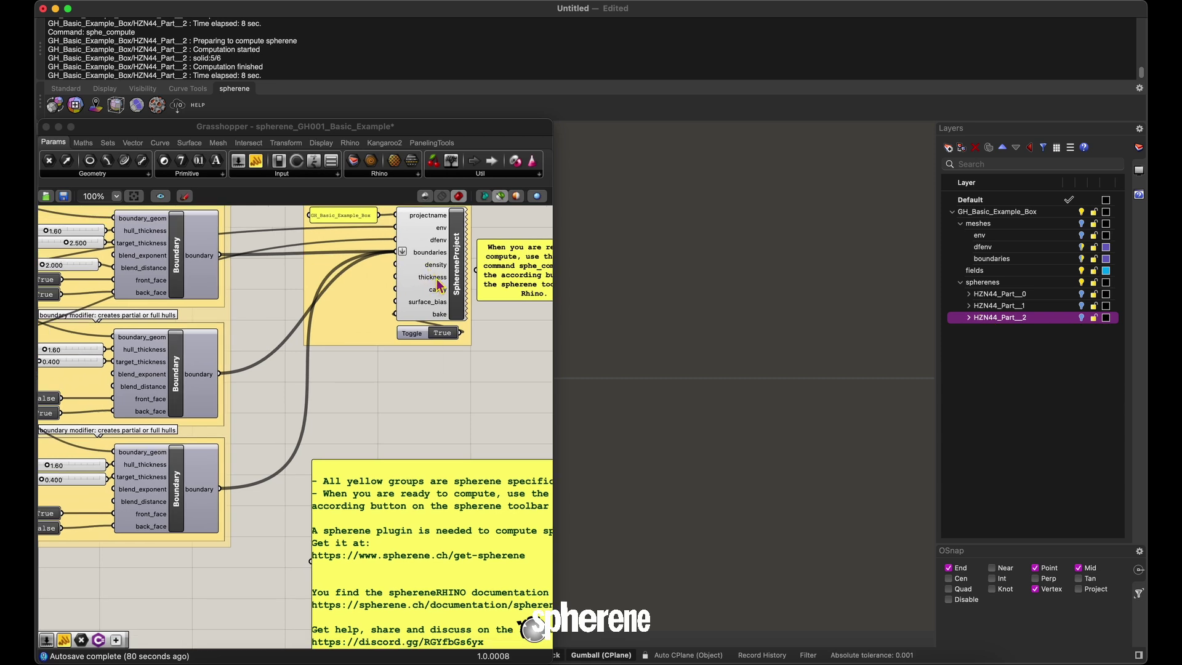
# Wire the first PointCloud to Spherene Cloud output into SphereneProject's density input, showing values 5.6 and 11.0.
pyautogui.hscroll(-10, 240, 509)
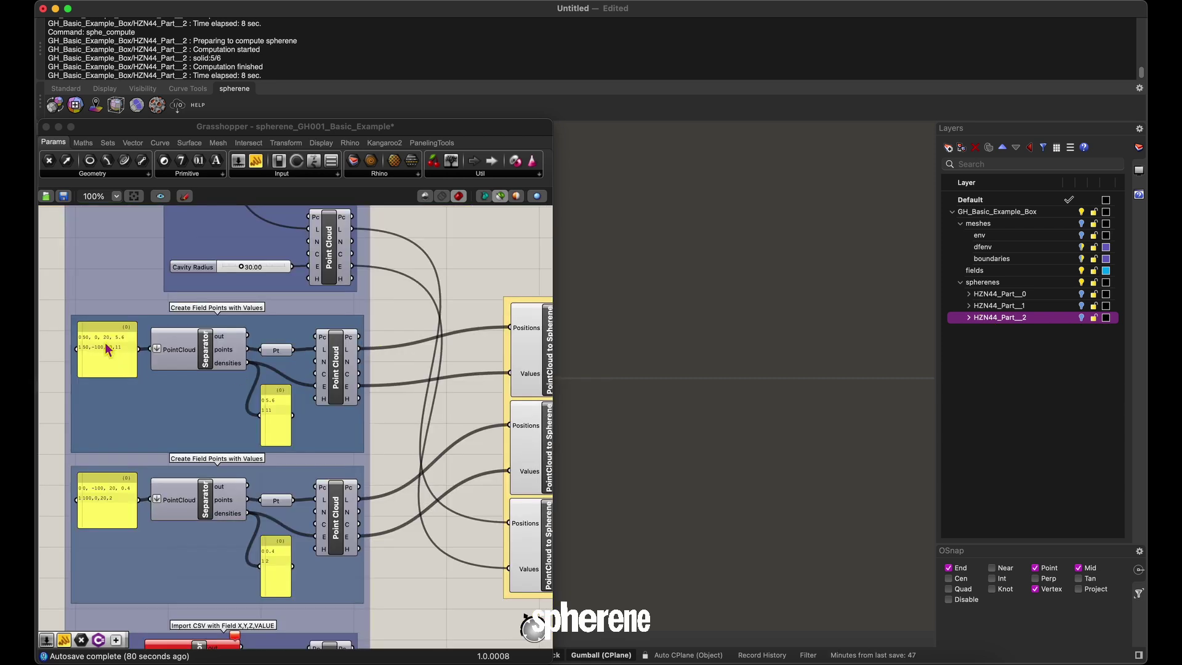
pyautogui.scroll(5, 106, 348)
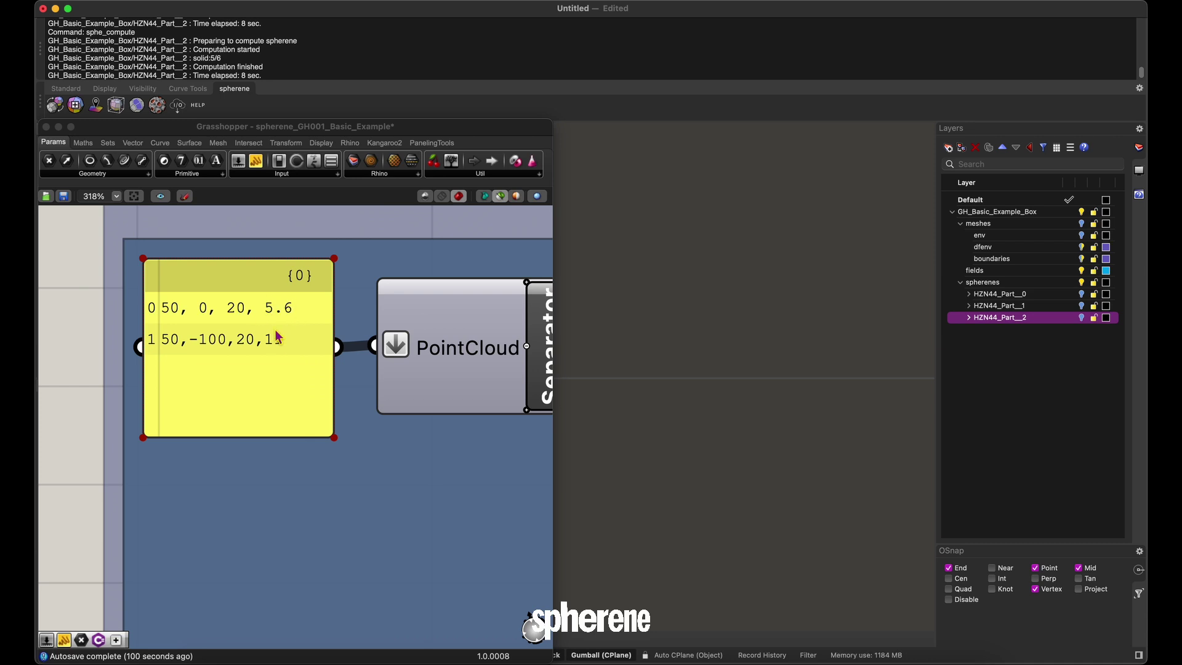
pyautogui.scroll(-6, 367, 352)
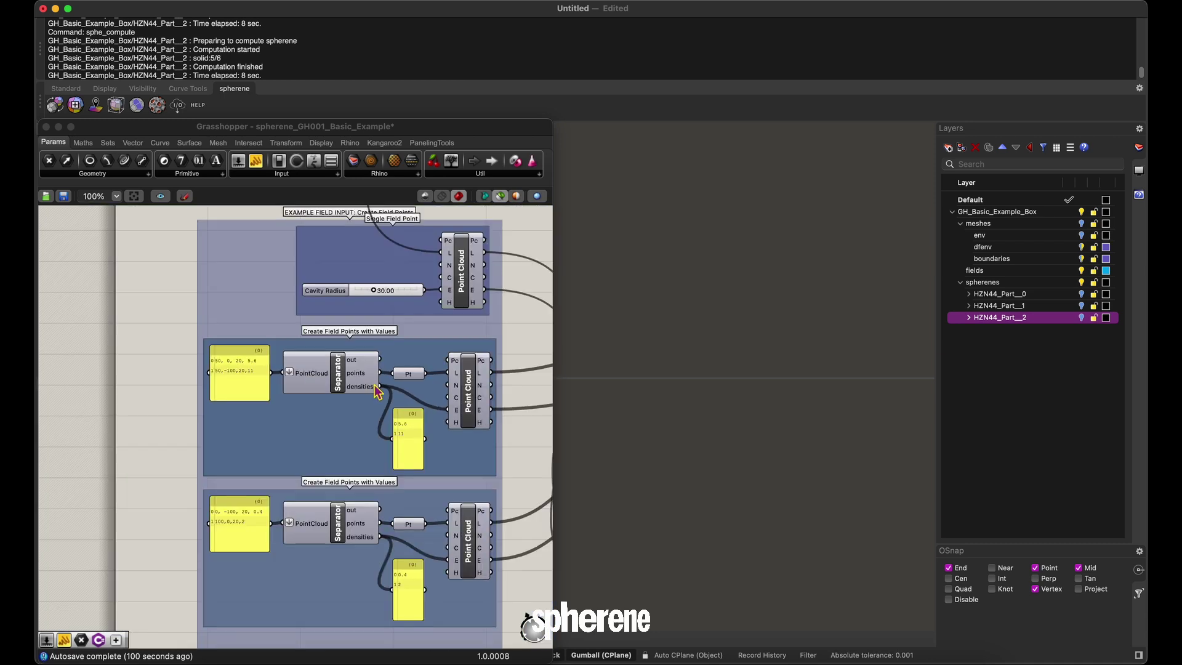
pyautogui.scroll(-1, 244, 426)
pyautogui.moveTo(383, 377); pyautogui.dragTo(215, 389, button='right')
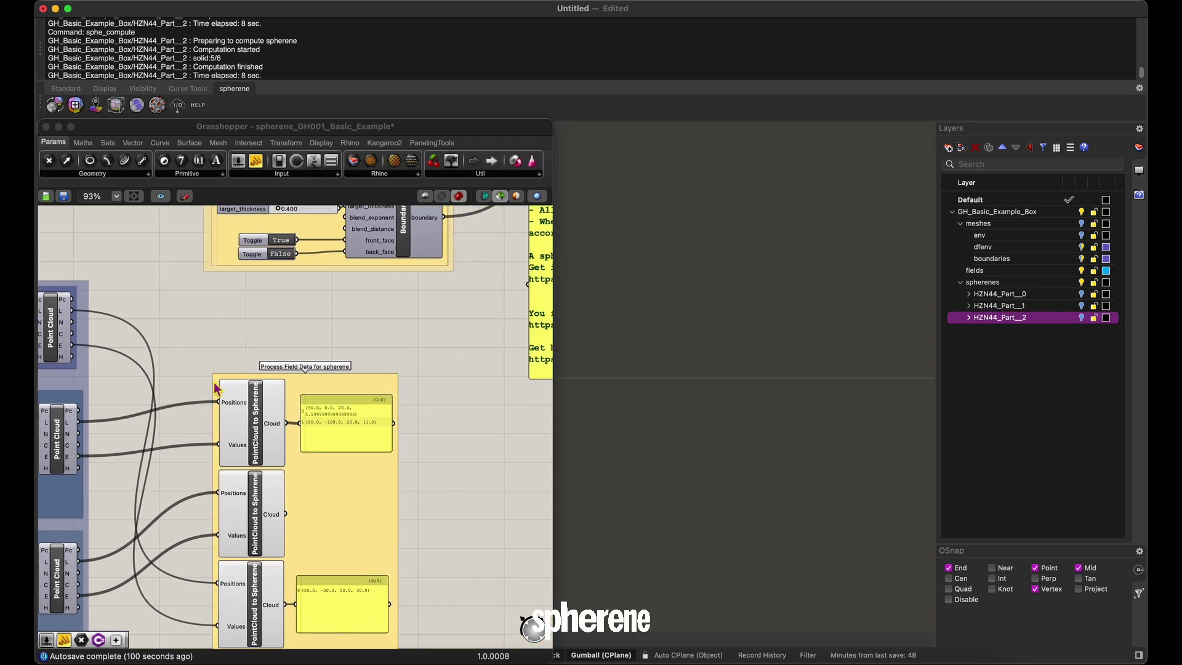
pyautogui.moveTo(162, 451); pyautogui.dragTo(184, 425, button='right')
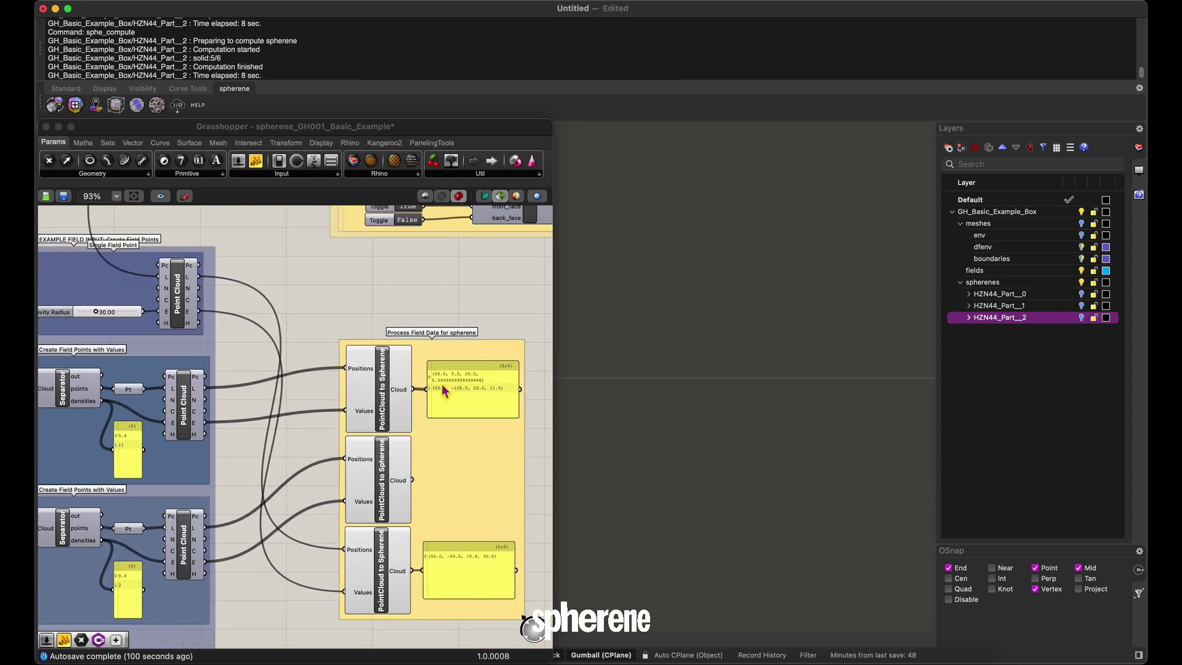
pyautogui.moveTo(443, 390); pyautogui.dragTo(181, 498, button='right')
pyautogui.moveTo(160, 496); pyautogui.dragTo(198, 273)
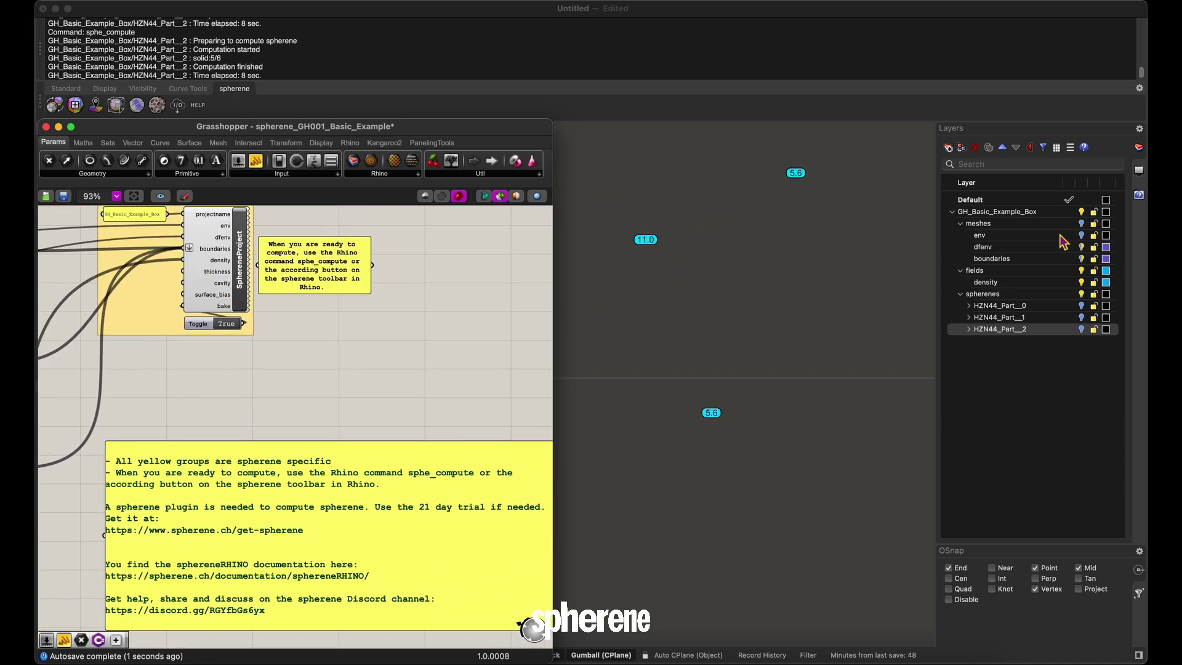
# Hide the HZN44_Part_2 spherene layer and show the env box and boundaries layers instead.
pyautogui.click(1083, 238)
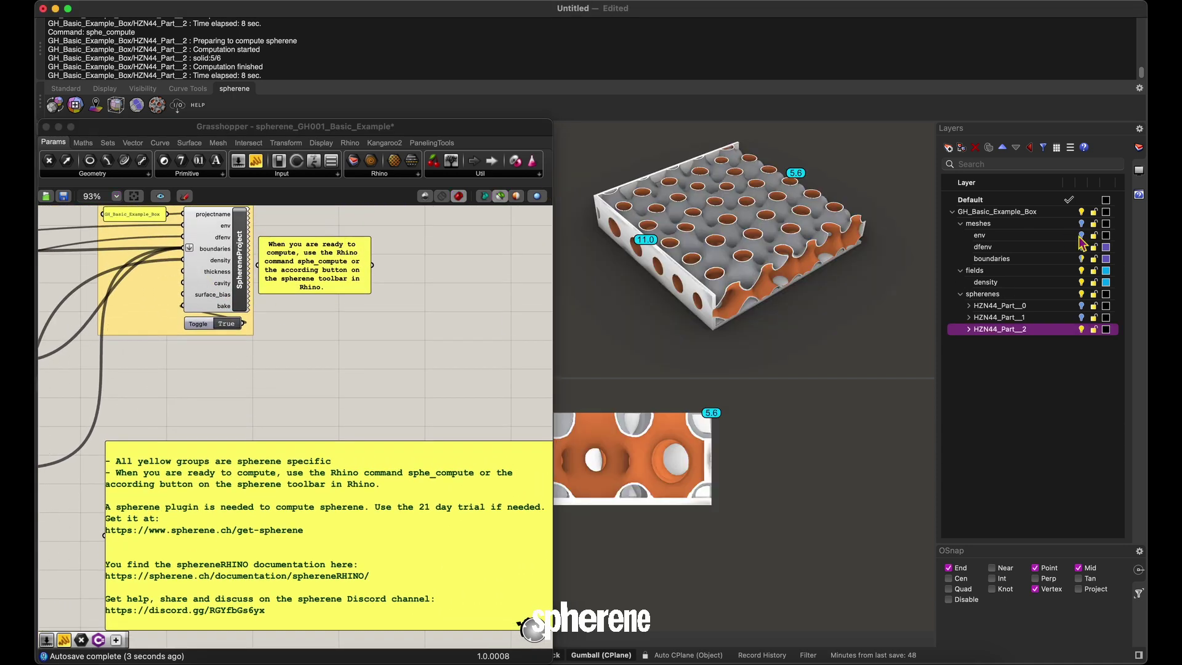
pyautogui.click(1081, 329)
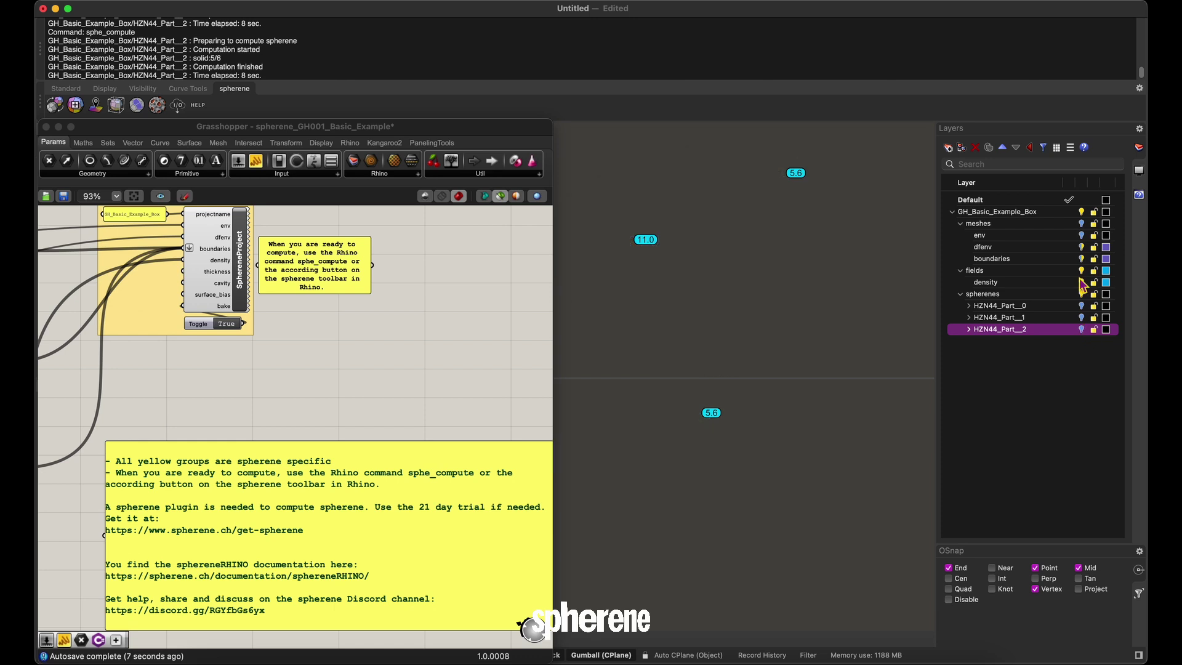
pyautogui.click(1082, 237)
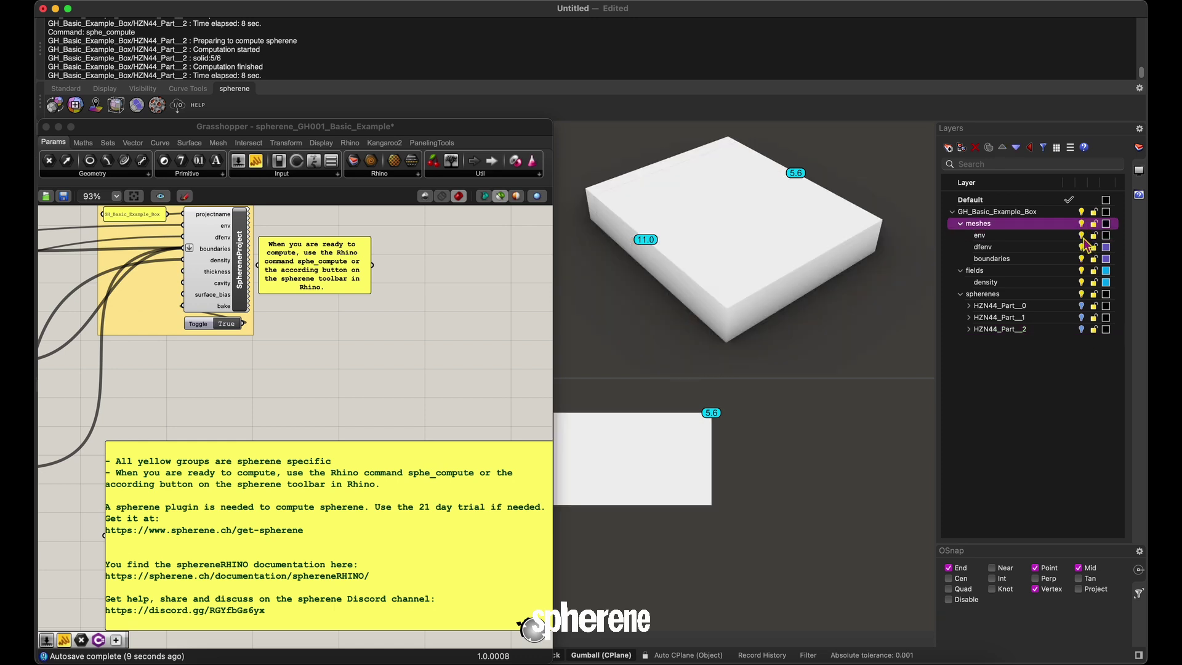
pyautogui.click(1081, 259)
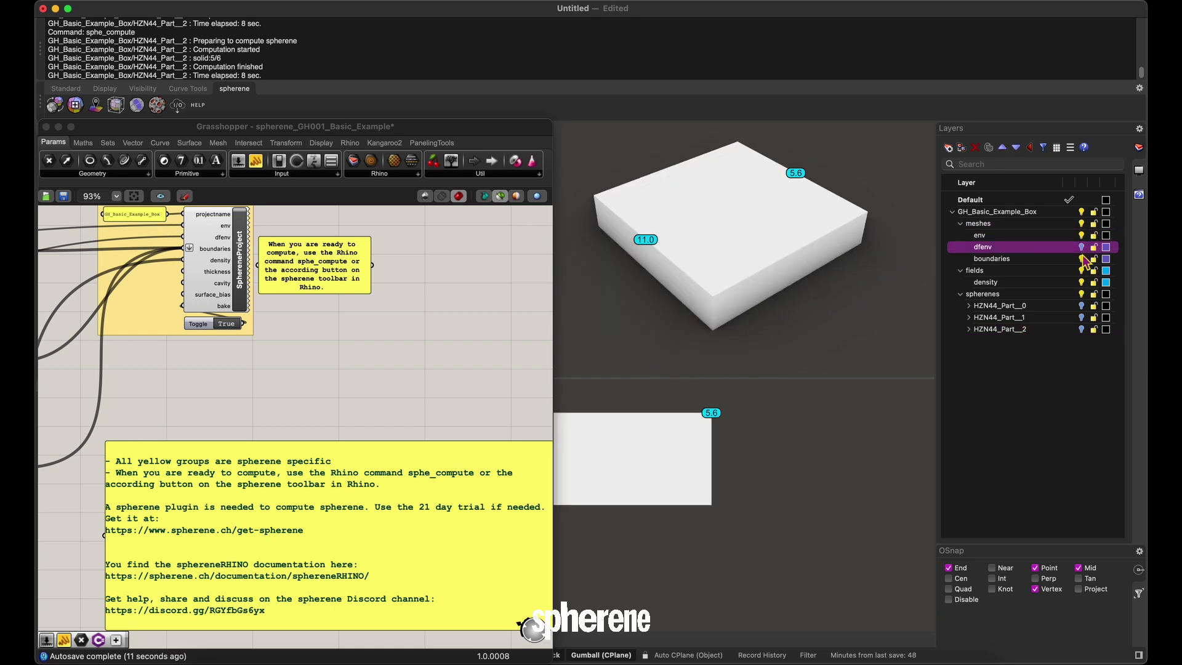
pyautogui.moveTo(705, 271); pyautogui.dragTo(655, 288, button='right')
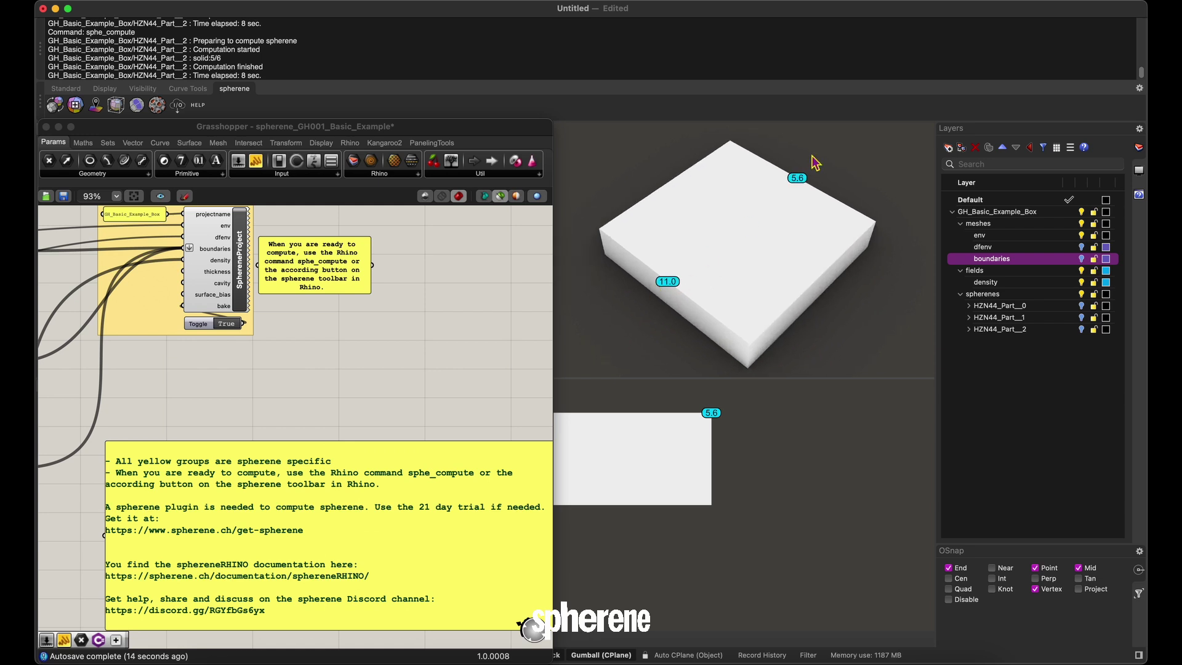
pyautogui.moveTo(783, 203); pyautogui.dragTo(760, 242, button='right')
pyautogui.moveTo(103, 419); pyautogui.dragTo(345, 431, button='right')
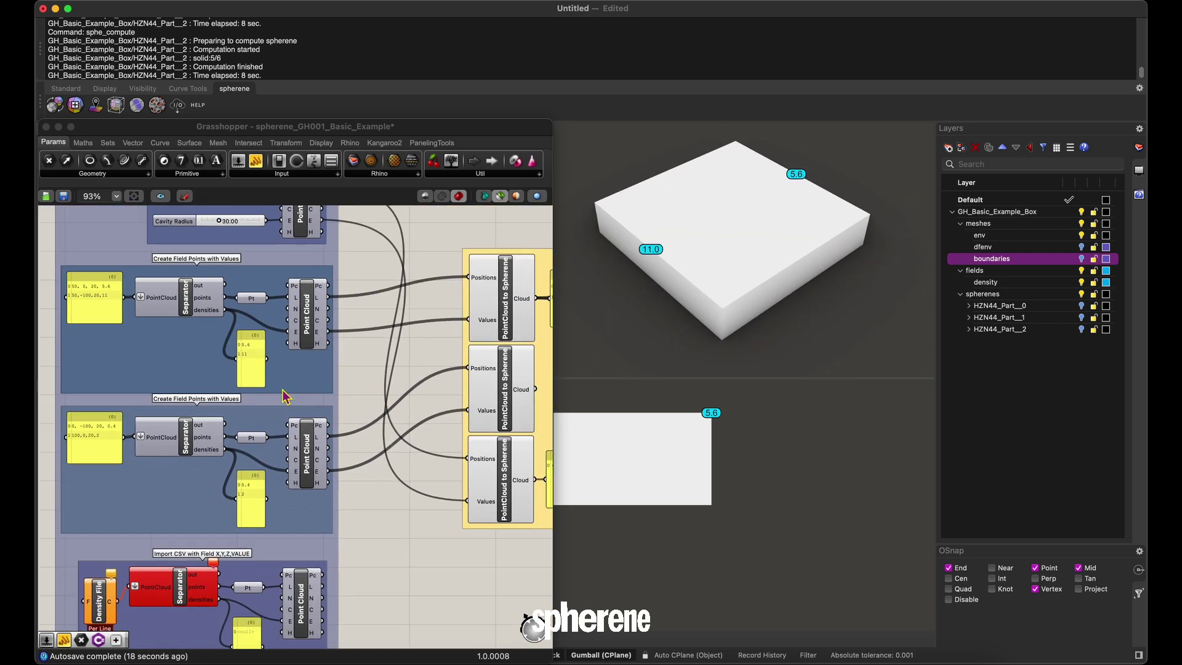
# Wire the second PointCloud to Spherene output into the SphereneProject thickness input, adding thickness values 0.4 and 2.0.
pyautogui.scroll(3, 84, 380)
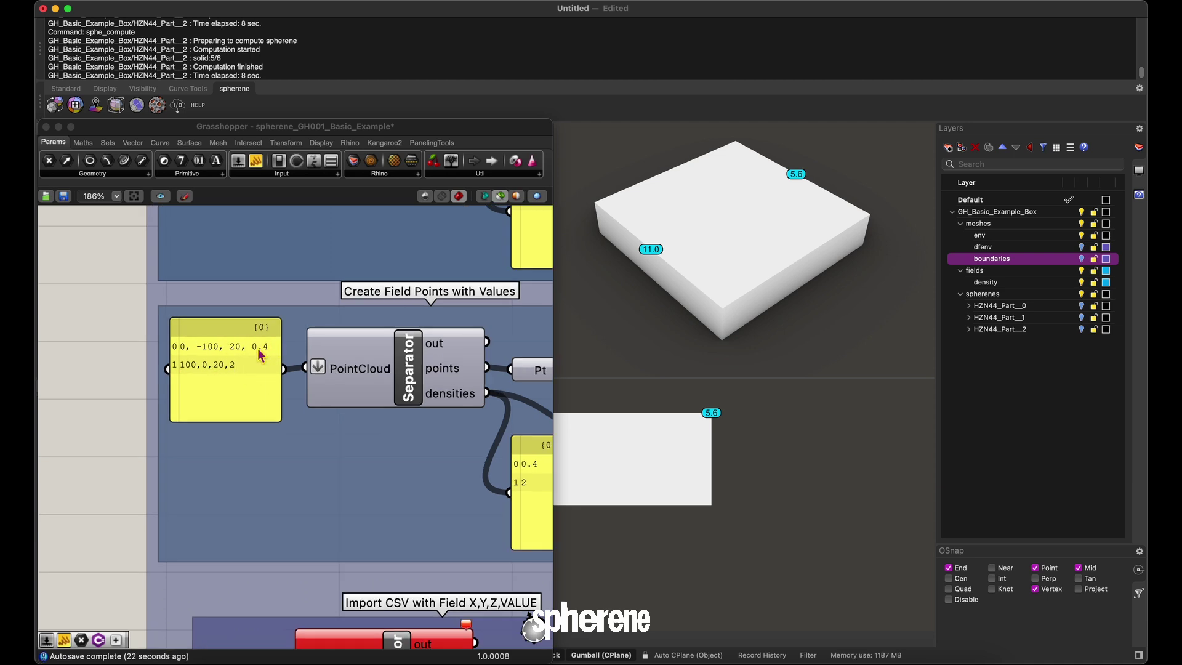
pyautogui.moveTo(424, 400); pyautogui.dragTo(65, 443, button='right')
pyautogui.moveTo(249, 437); pyautogui.dragTo(119, 468, button='right')
pyautogui.scroll(-3, 437, 388)
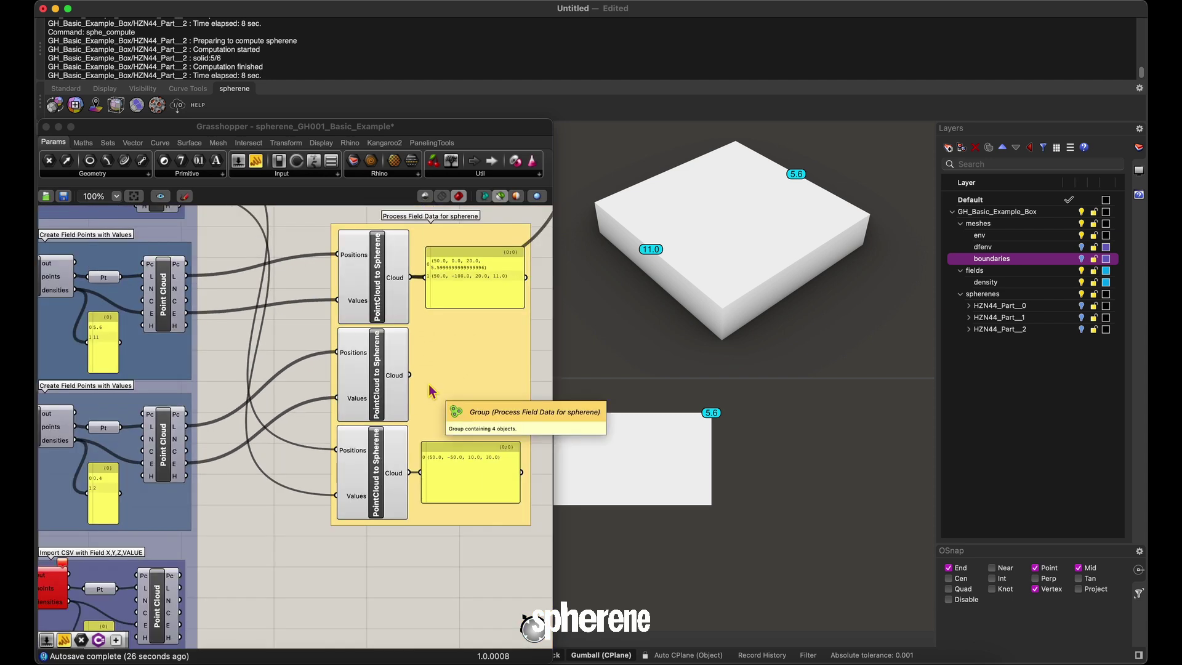
pyautogui.moveTo(437, 388); pyautogui.dragTo(228, 473, button='right')
pyautogui.scroll(10, 229, 470)
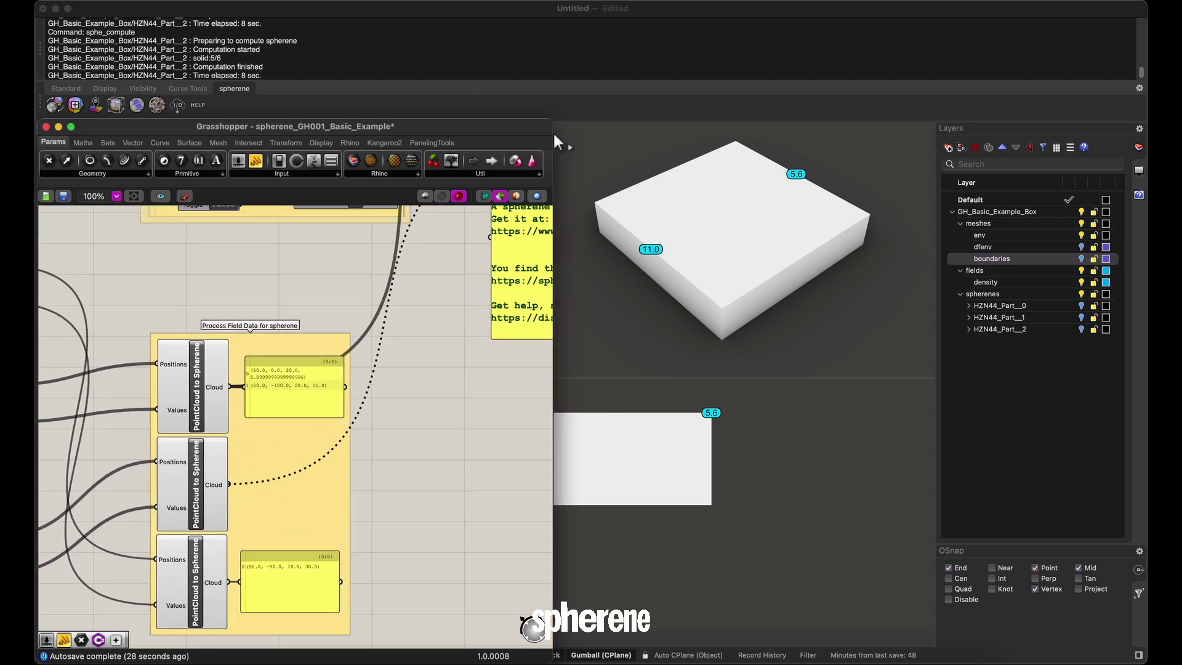
pyautogui.moveTo(471, 488); pyautogui.dragTo(343, 488, button='right')
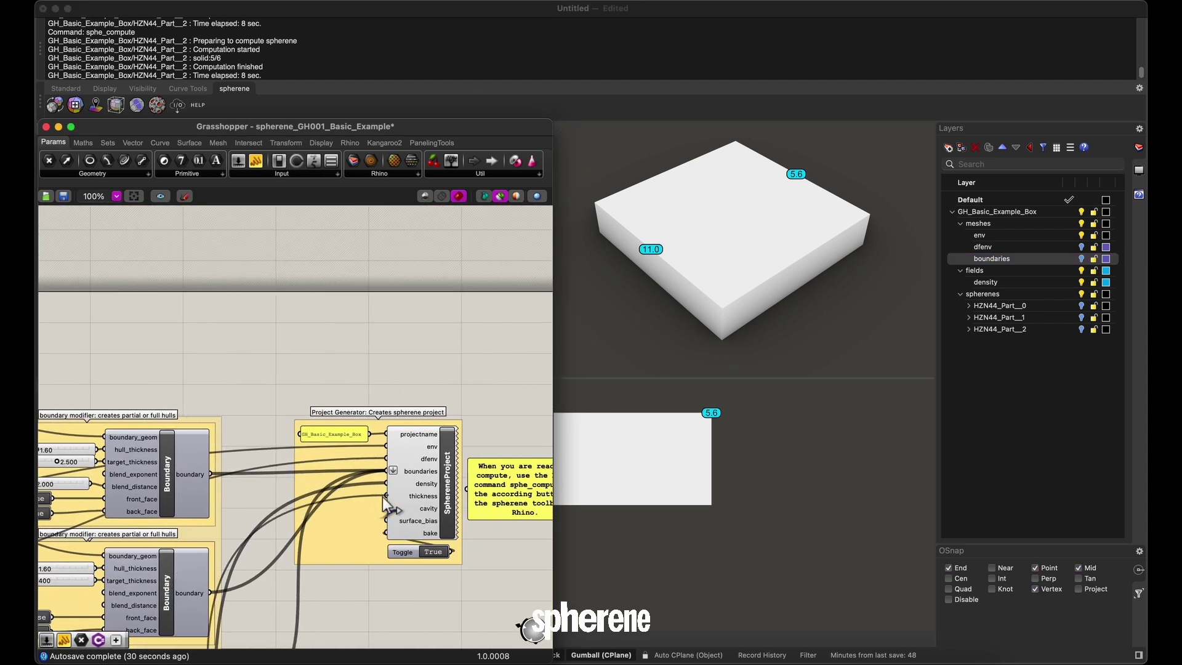
# Compute spherene part HZN44_Part_3 with both fields and bring the 30.00 Cavity Radius slider into view.
pyautogui.click(159, 108)
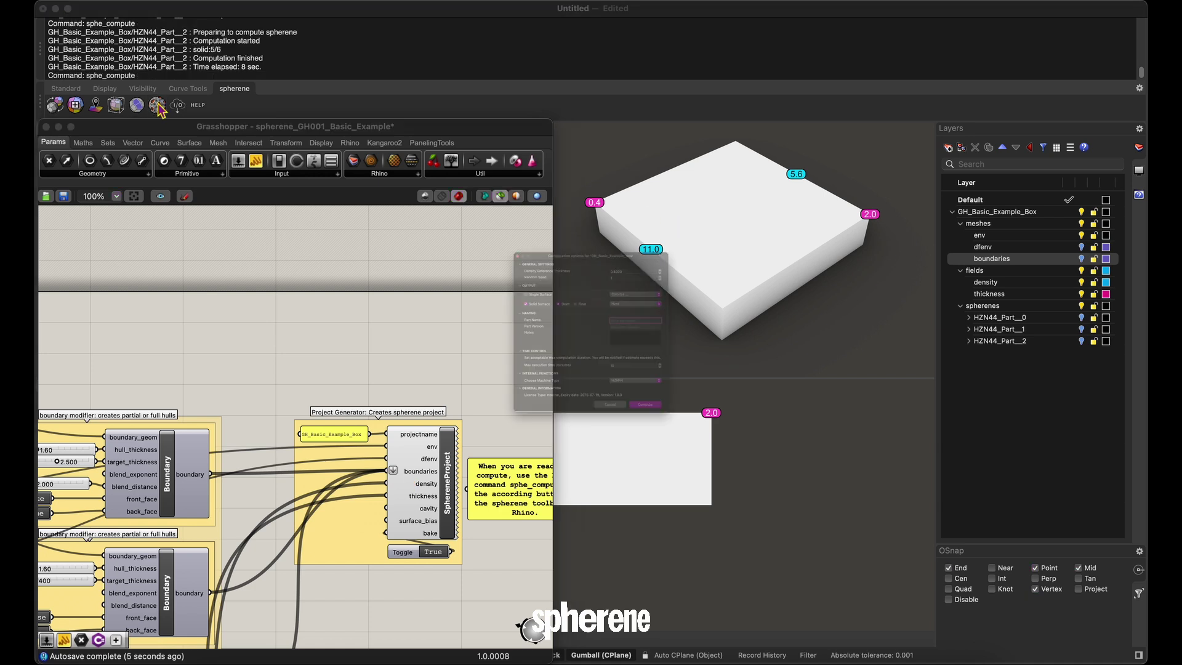
pyautogui.click(721, 506)
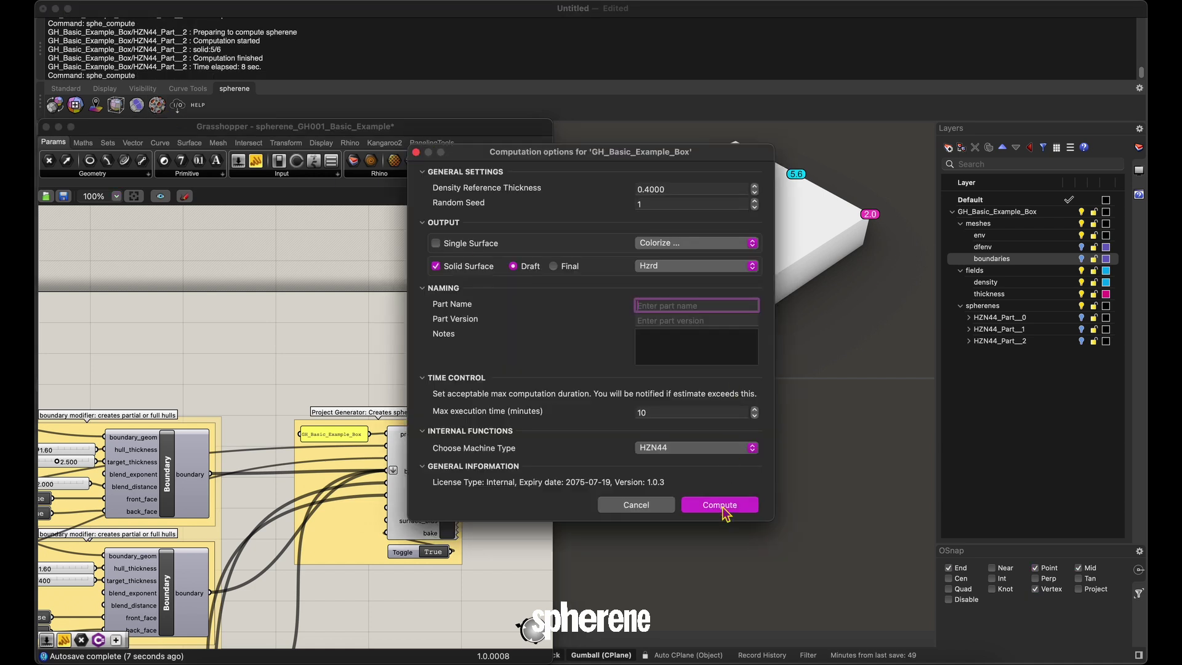
pyautogui.moveTo(304, 551); pyautogui.dragTo(369, 553, button='right')
pyautogui.scroll(5, 131, 390)
pyautogui.scroll(-5, 252, 436)
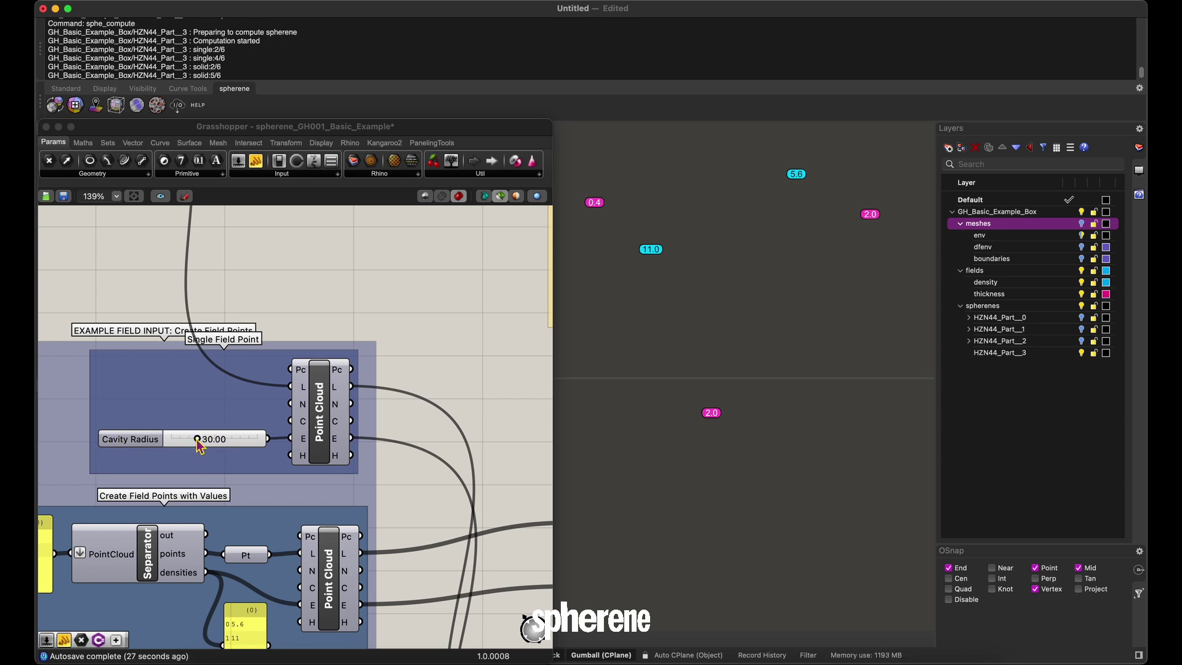
# Wire the cavity point cloud into SphereneProject's cavity input, adding the 30.0 cavity field label.
pyautogui.moveTo(197, 440)
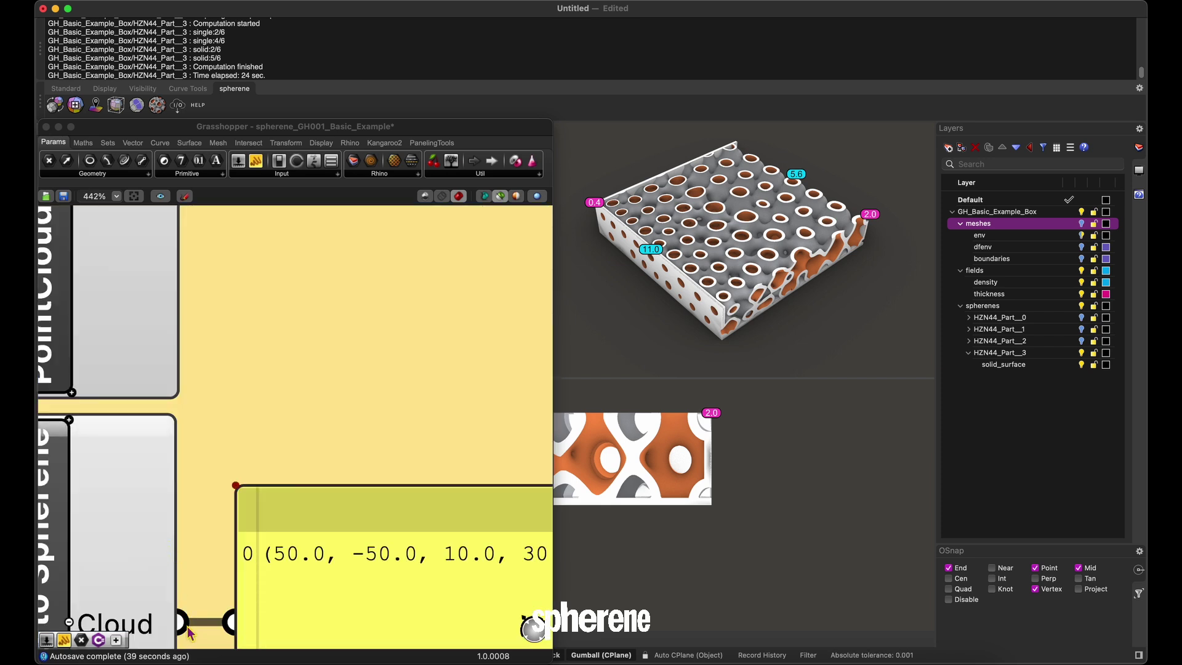
pyautogui.click(385, 456)
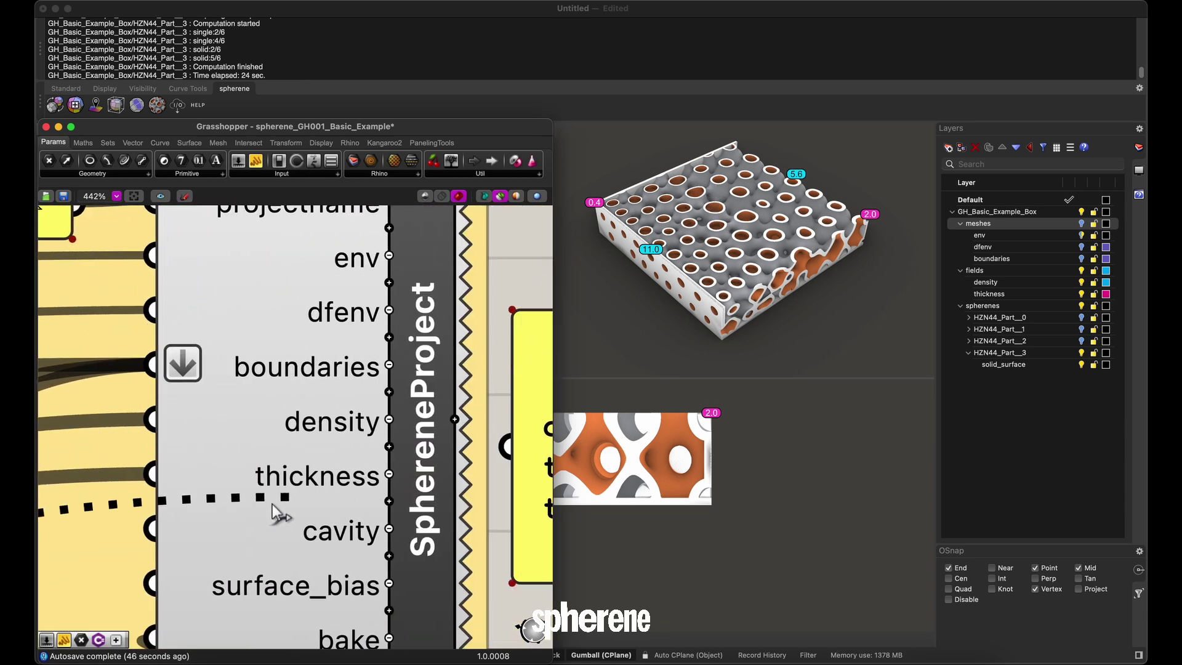
pyautogui.moveTo(273, 510); pyautogui.dragTo(152, 528)
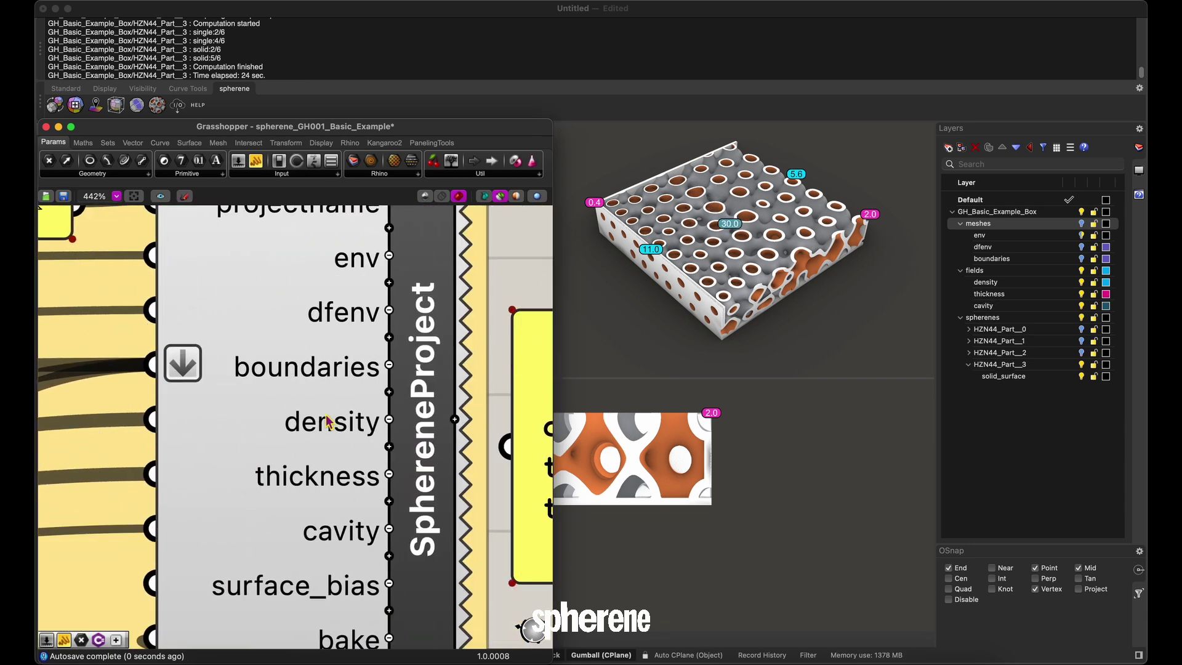
pyautogui.moveTo(747, 278); pyautogui.dragTo(777, 253, button='right')
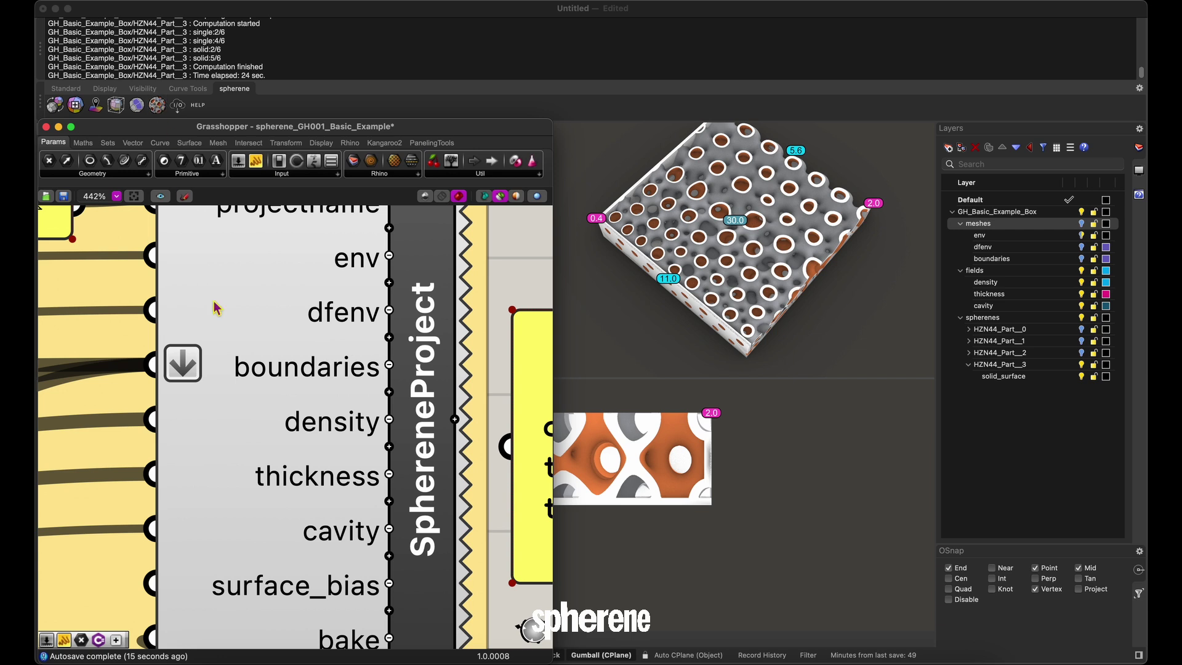
pyautogui.click(159, 106)
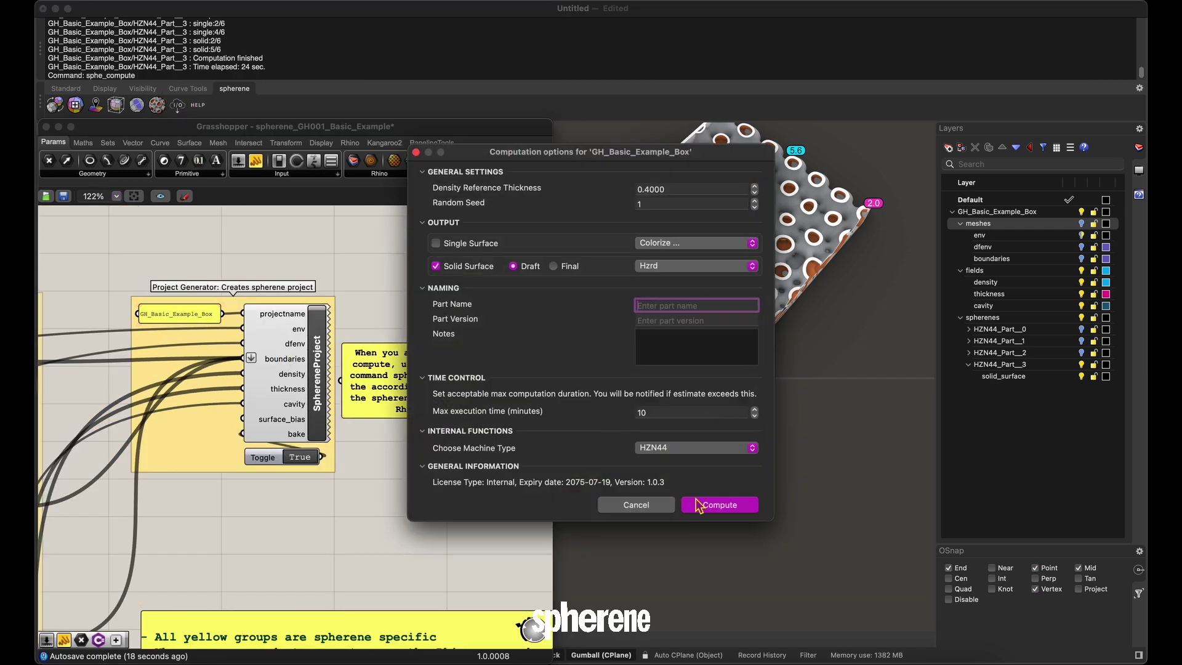
# Compute HZN44_Part_4 with the central cavity and show it alone by hiding HZN44_Part_3.
pyautogui.click(719, 505)
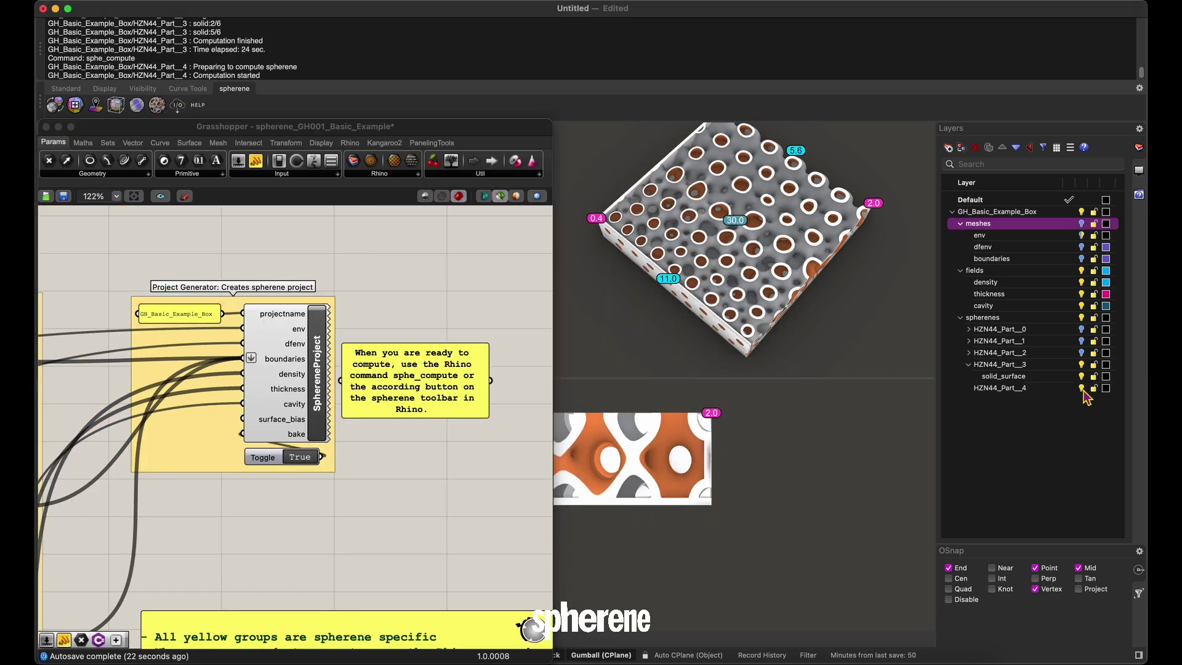
pyautogui.click(1085, 392)
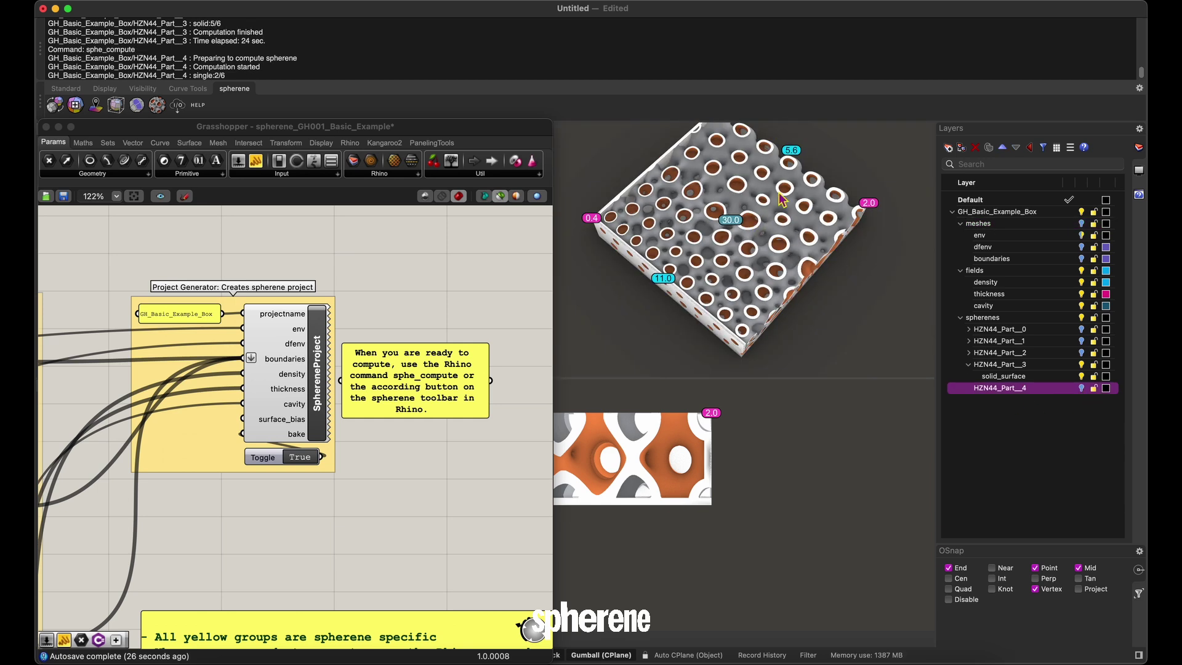
pyautogui.moveTo(759, 223); pyautogui.dragTo(811, 244, button='right')
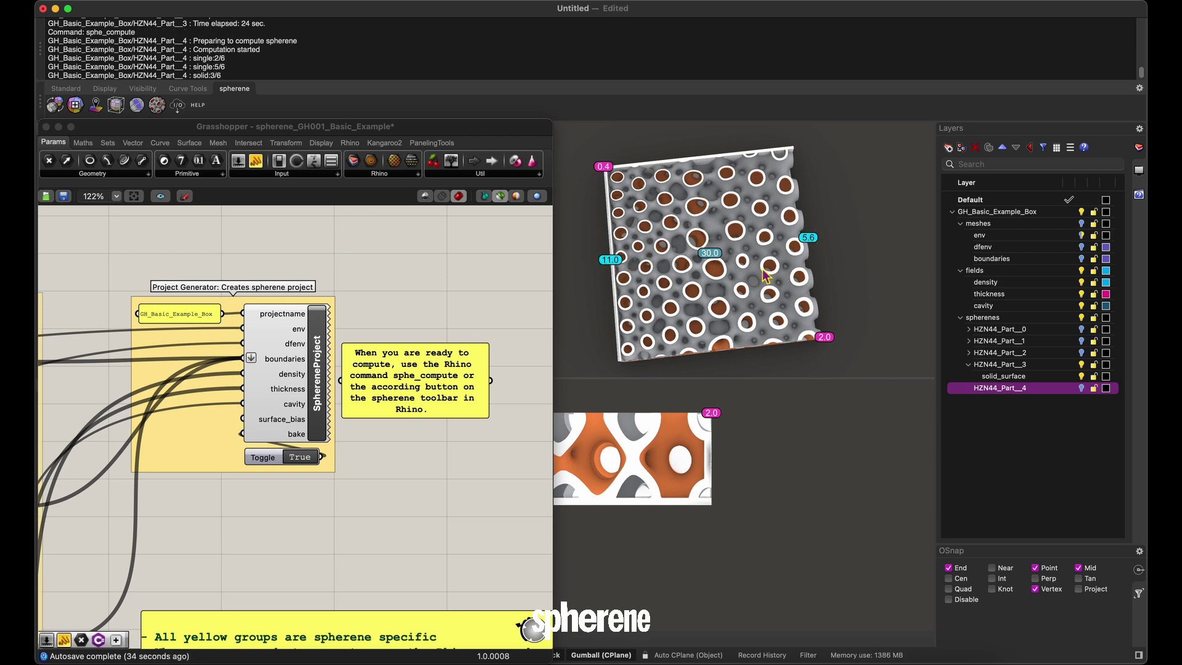
pyautogui.moveTo(767, 275); pyautogui.dragTo(601, 264, button='right')
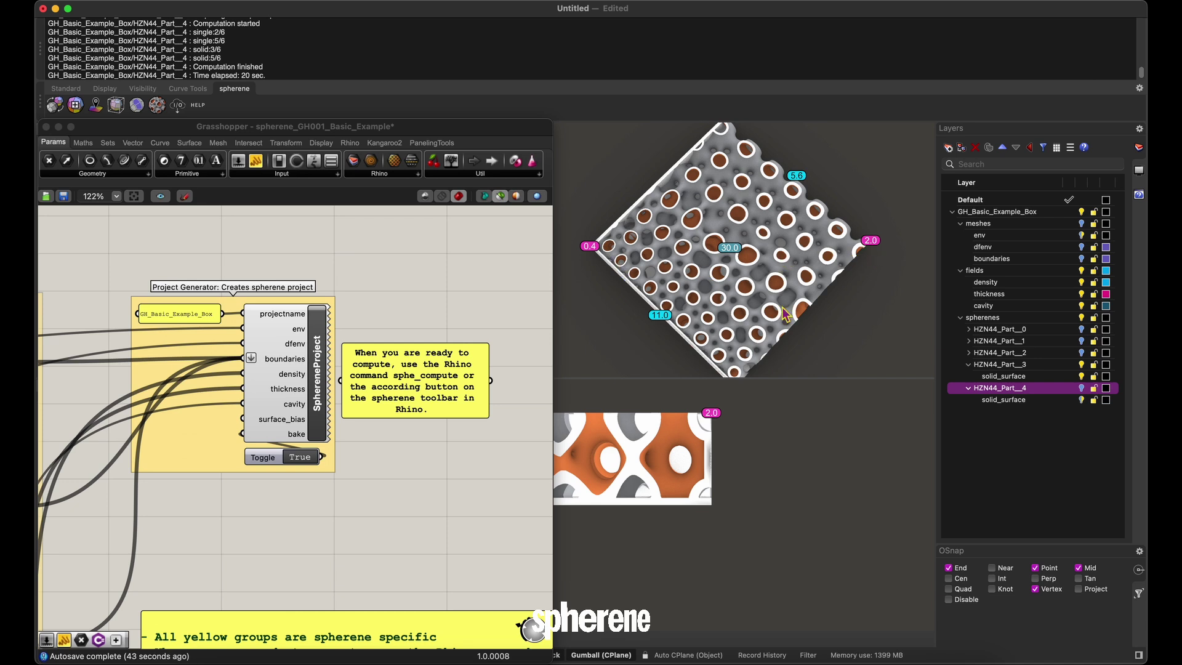
pyautogui.moveTo(785, 314); pyautogui.dragTo(702, 280, button='right')
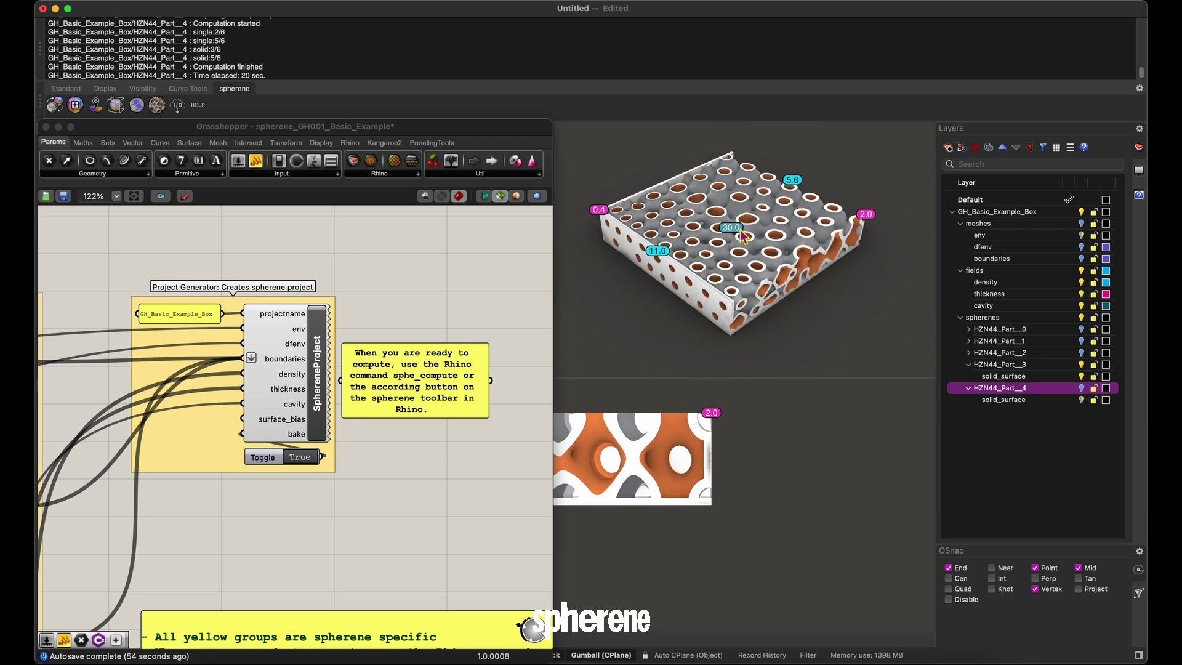
pyautogui.click(1081, 365)
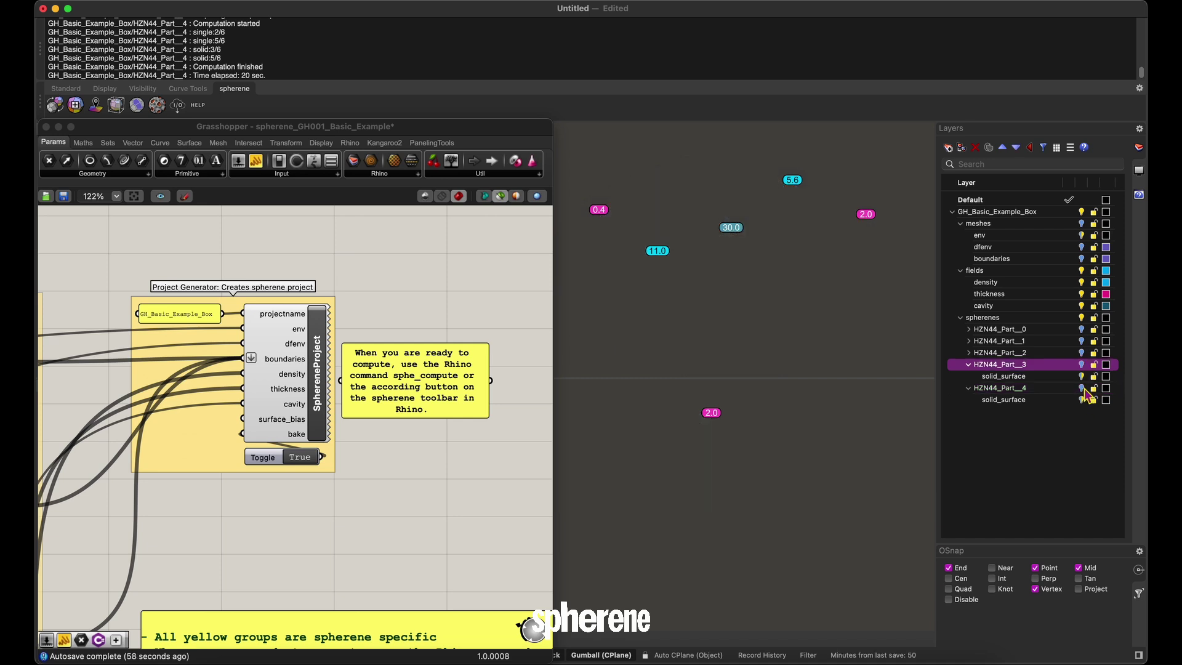
pyautogui.click(1085, 389)
pyautogui.click(509, 138)
pyautogui.doubleClick(509, 137)
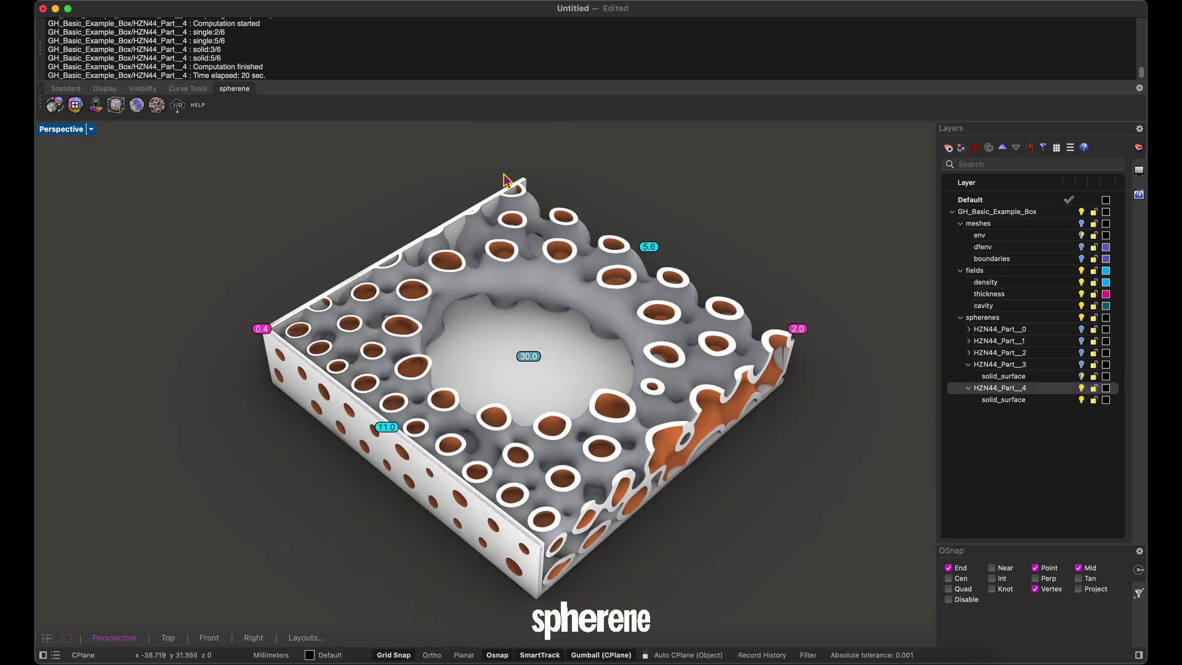
pyautogui.scroll(5, 474, 334)
pyautogui.moveTo(477, 334); pyautogui.dragTo(608, 445, button='right')
pyautogui.scroll(-3, 607, 444)
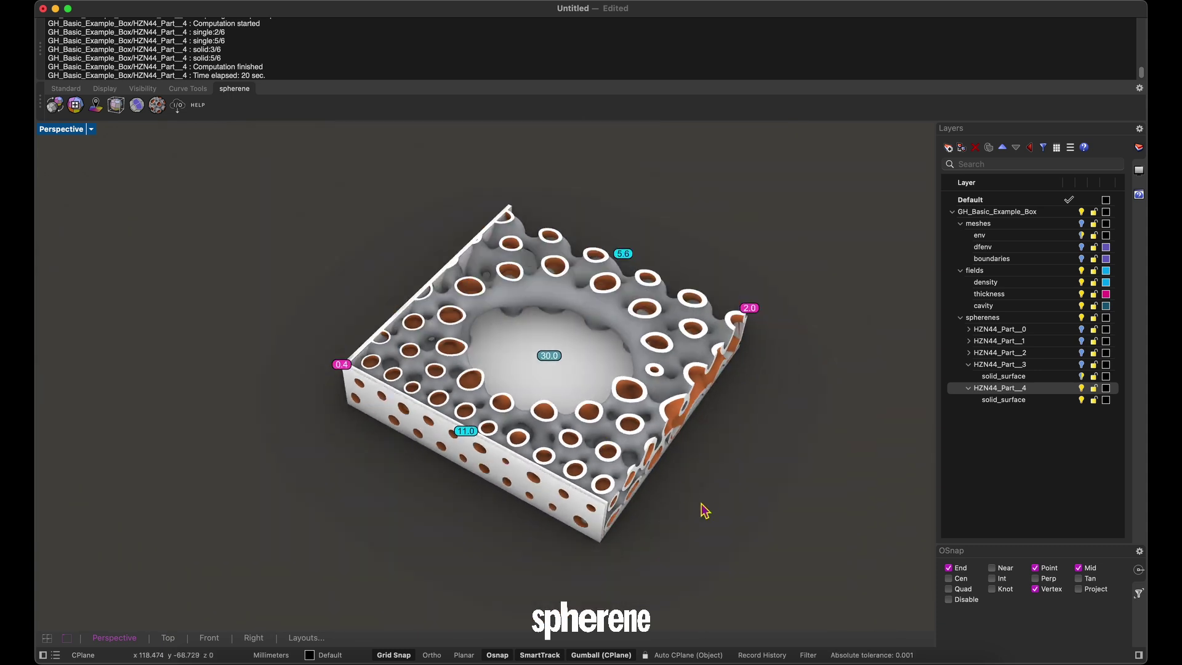
pyautogui.write('c')
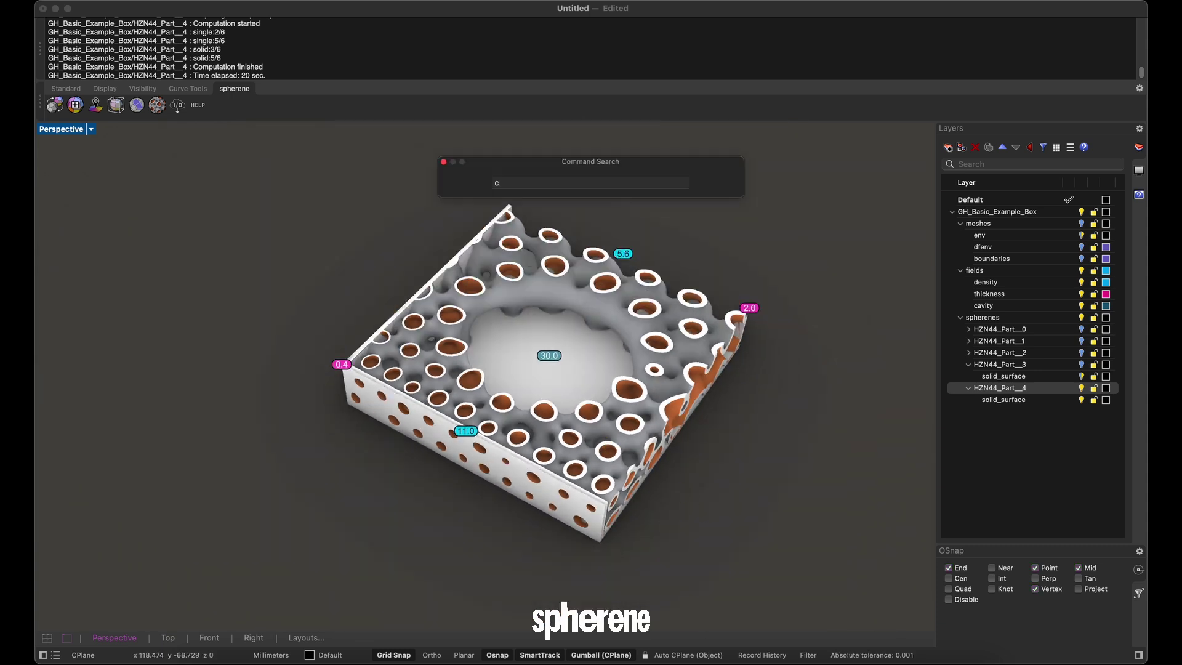
pyautogui.write('lippingPlane')
pyautogui.press('Return')
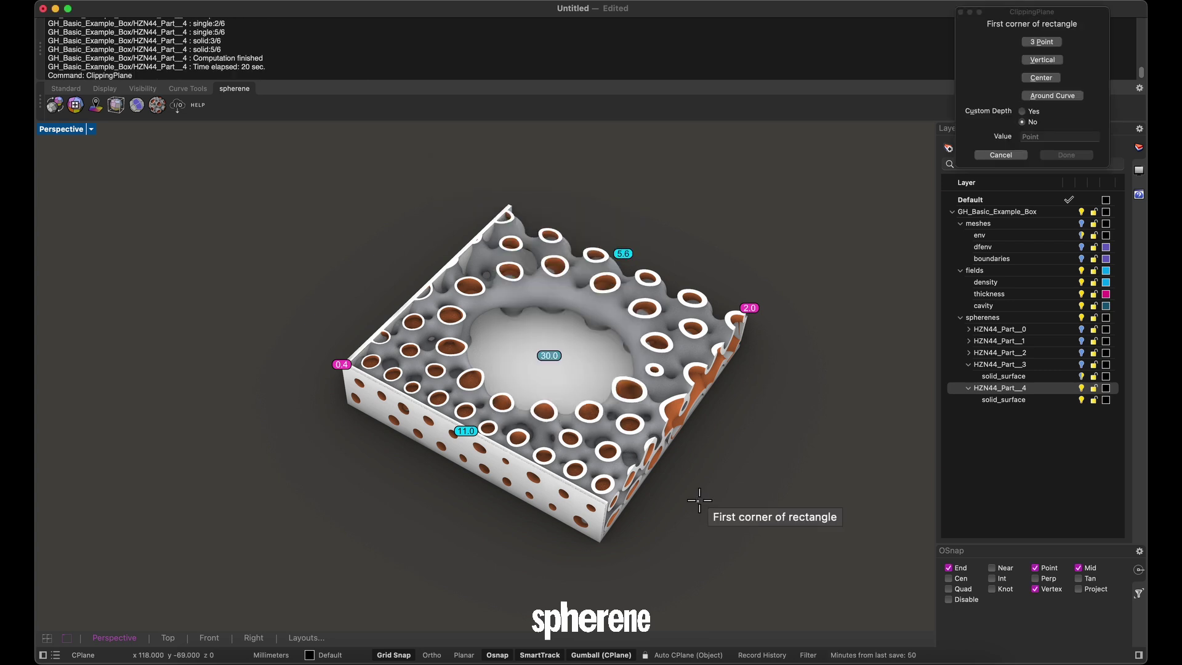
pyautogui.click(678, 474)
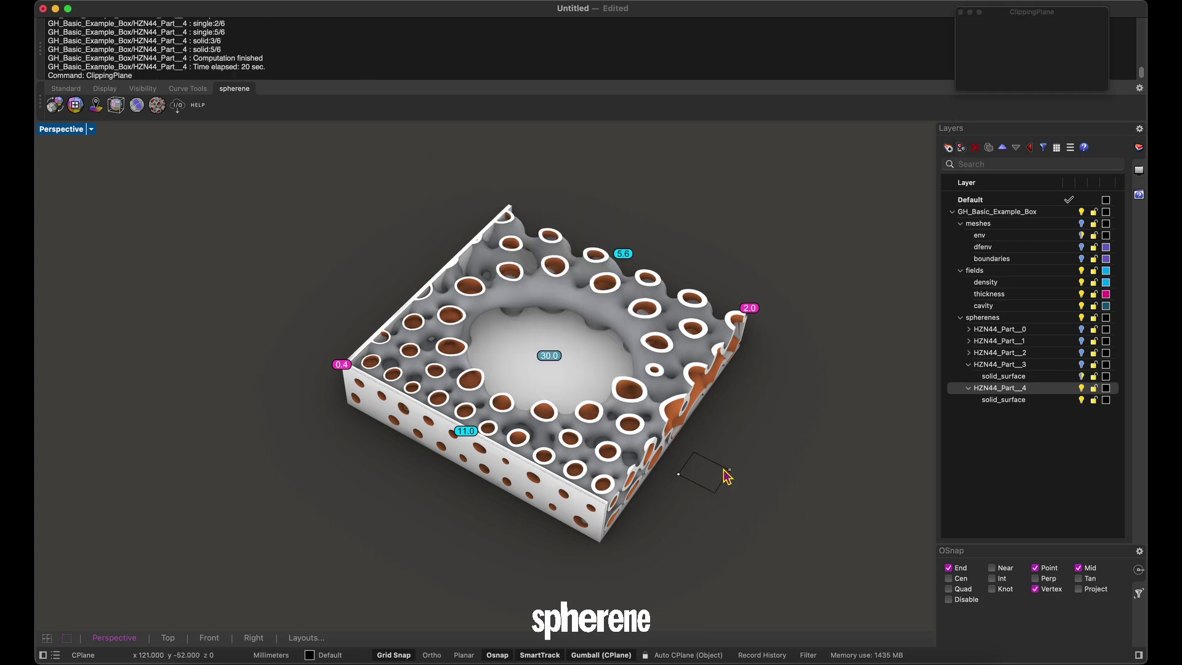
pyautogui.click(726, 476)
pyautogui.moveTo(707, 484); pyautogui.dragTo(714, 446)
pyautogui.scroll(5, 585, 491)
pyautogui.scroll(-2, 647, 496)
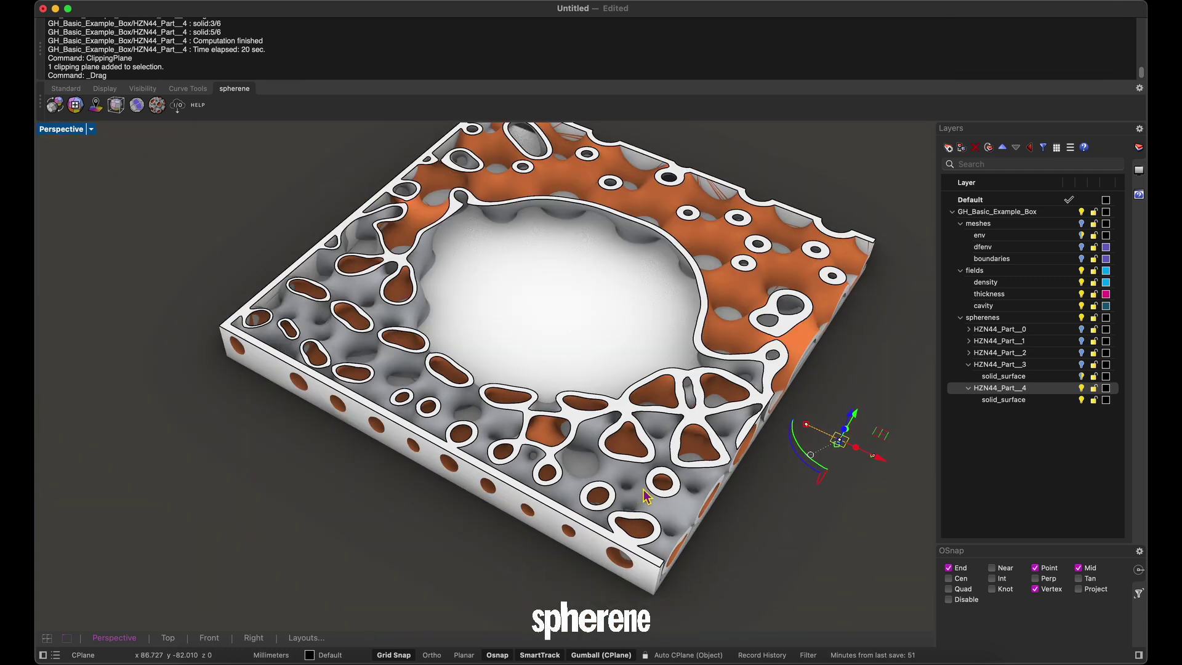
pyautogui.moveTo(830, 505); pyautogui.dragTo(815, 501, button='right')
pyautogui.moveTo(759, 441); pyautogui.dragTo(778, 453)
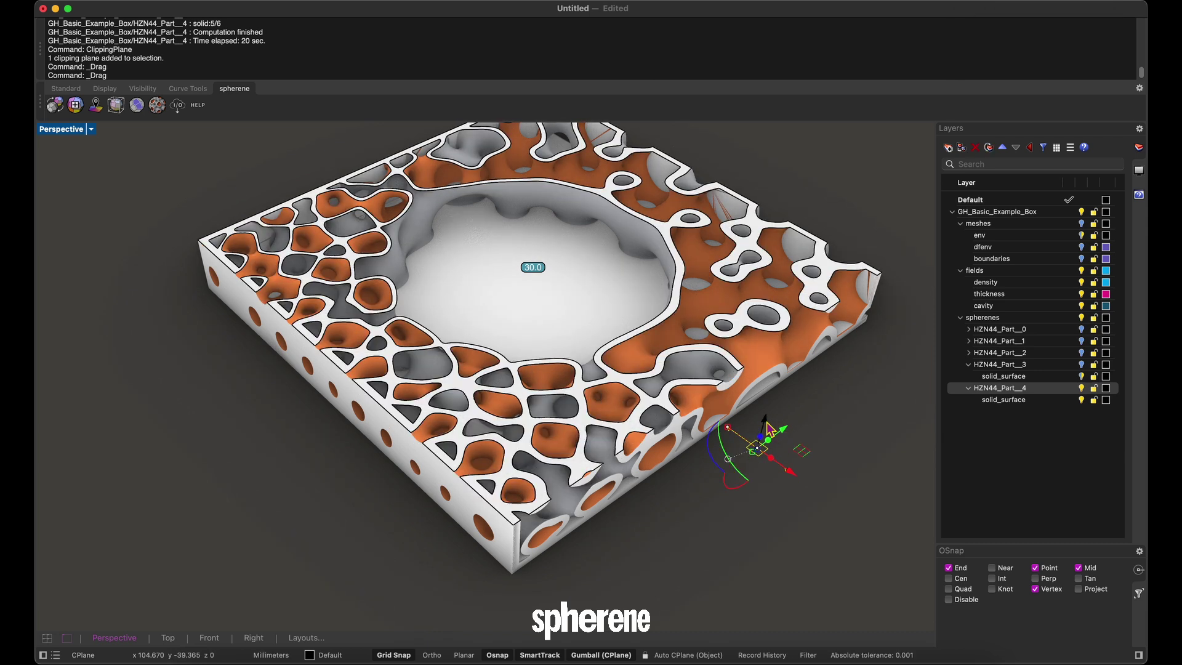
pyautogui.moveTo(769, 429); pyautogui.dragTo(782, 388)
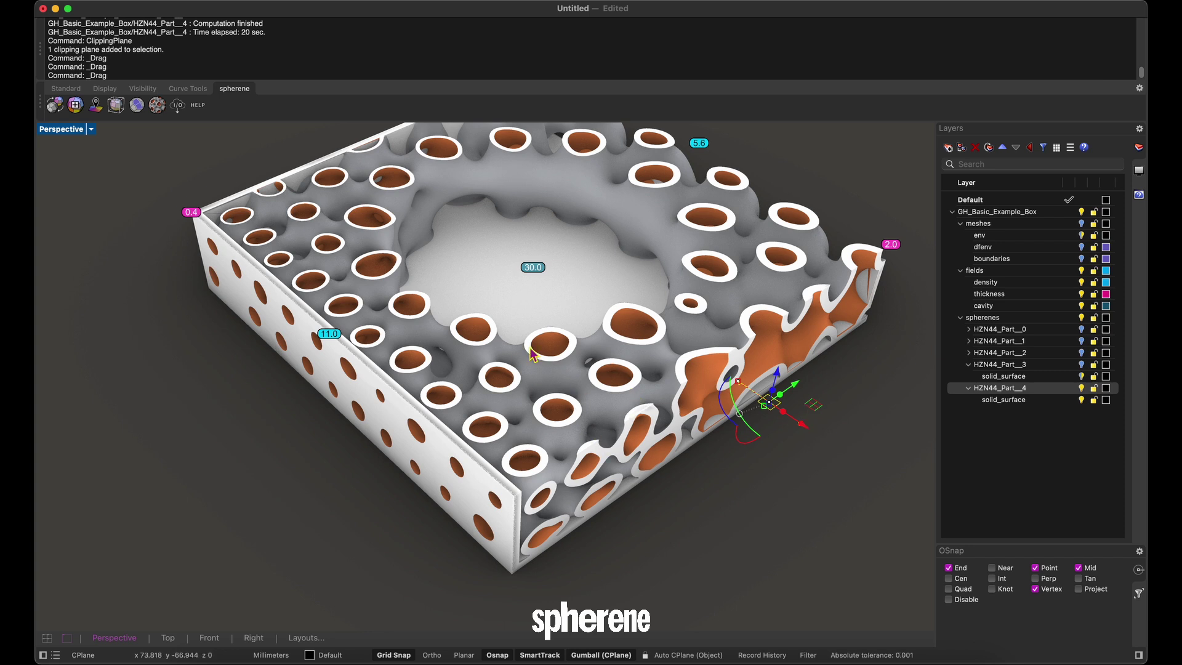
pyautogui.scroll(-5, 628, 373)
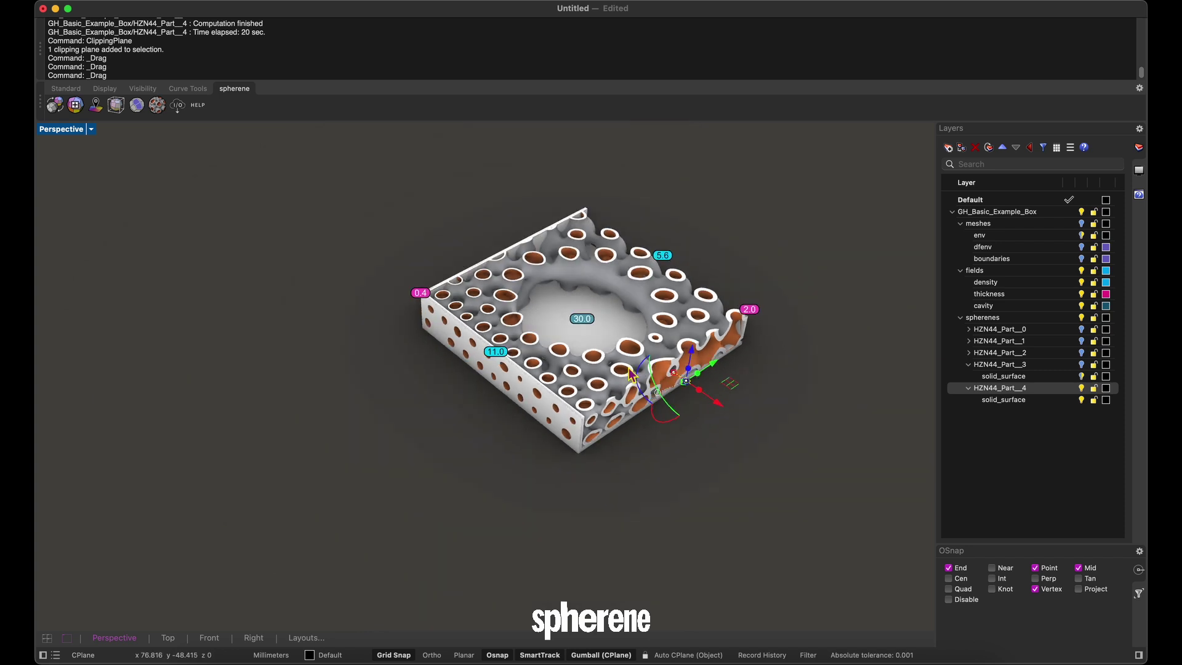
pyautogui.press('Delete')
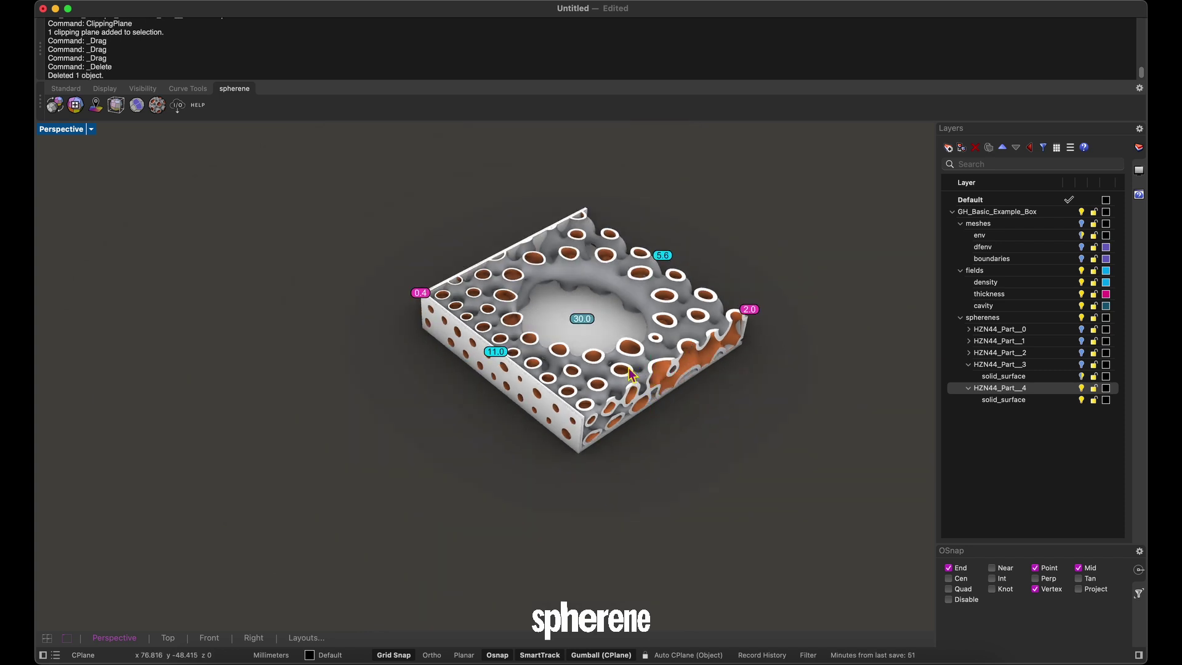
pyautogui.scroll(3, 682, 334)
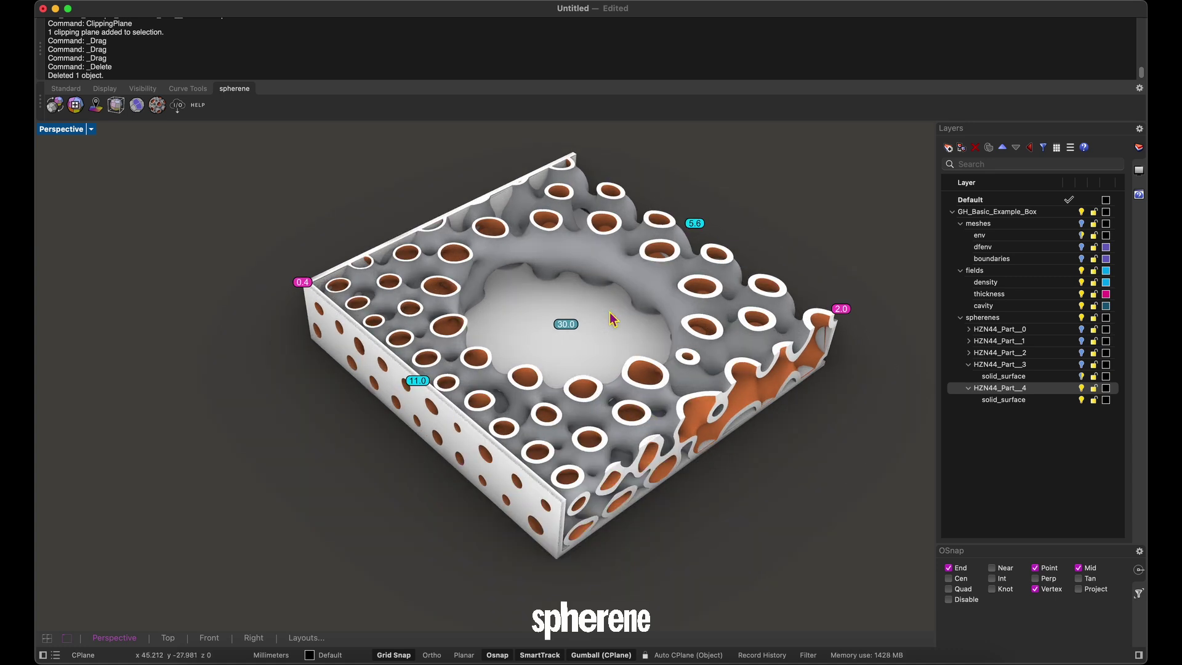
pyautogui.moveTo(749, 386); pyautogui.dragTo(487, 357, button='right')
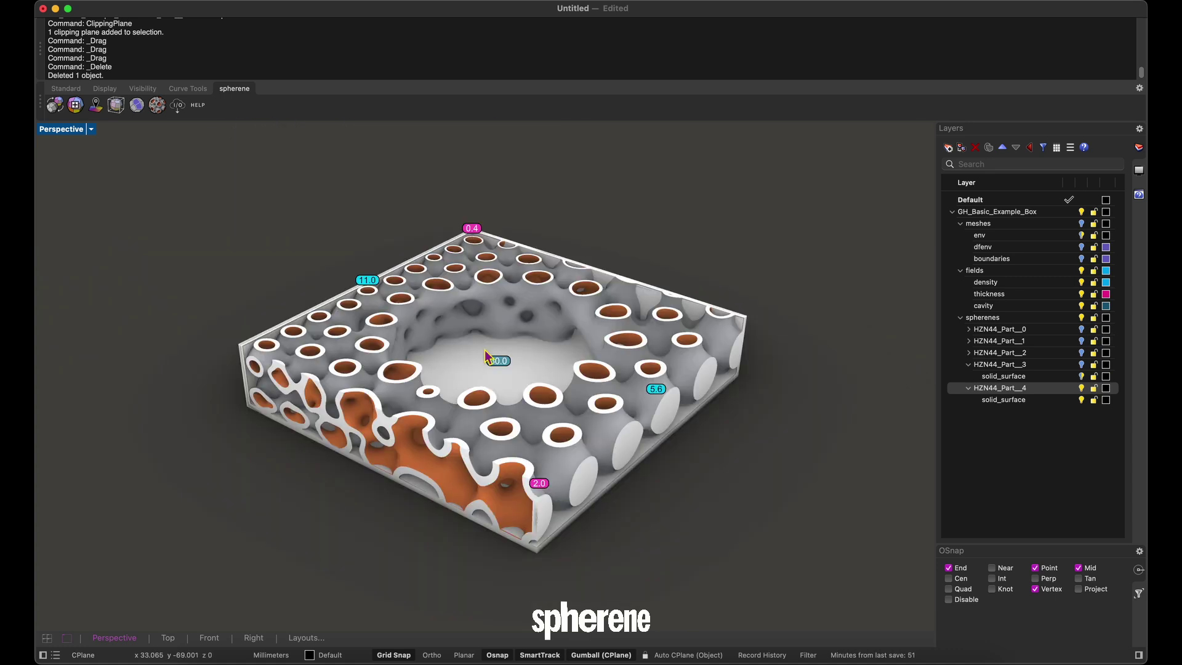